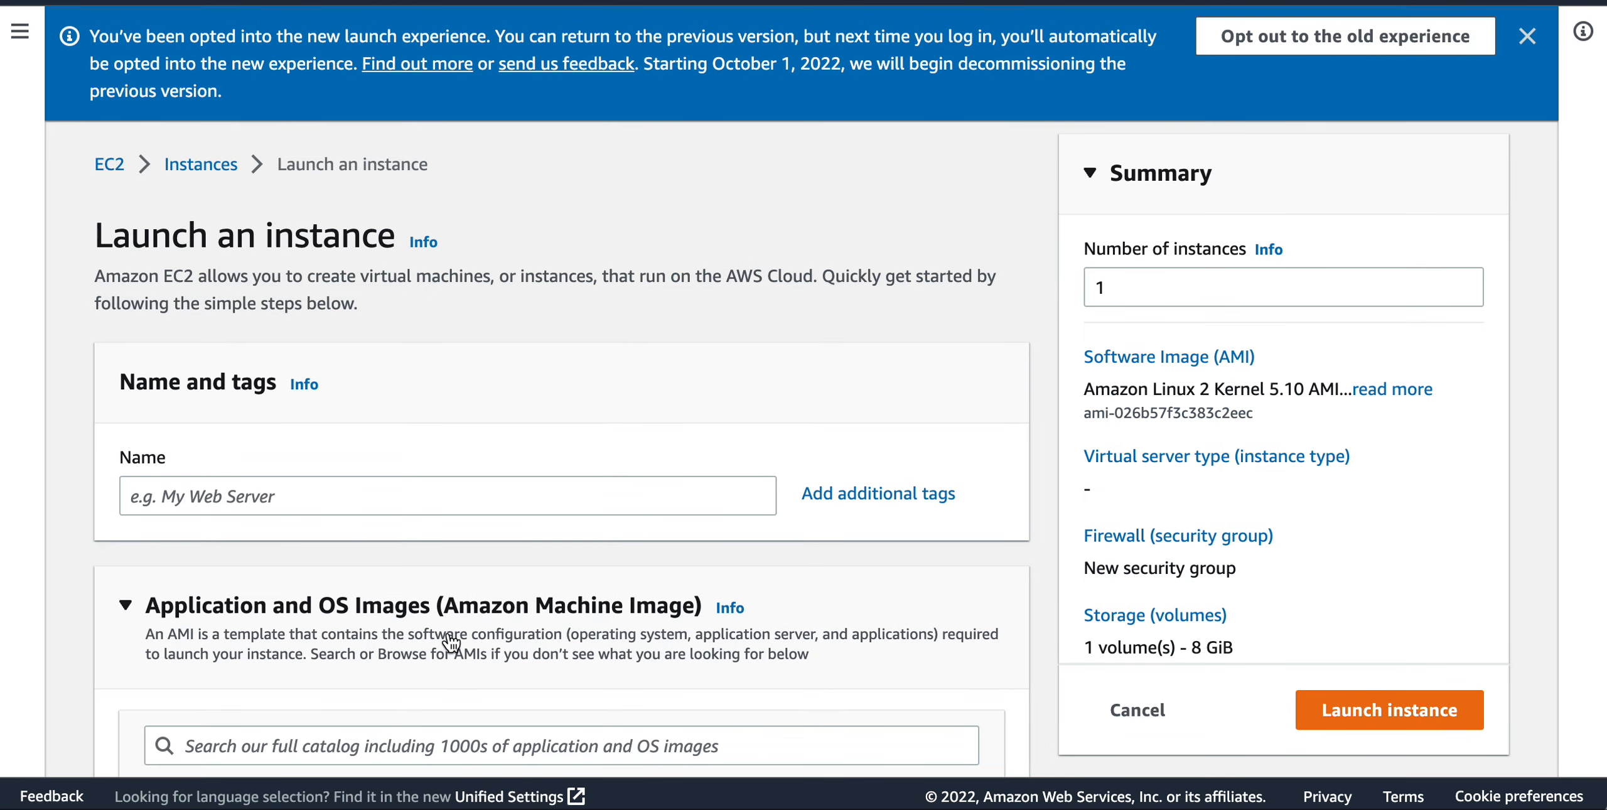
Start launching a new EC2 instance and name it jenkins-01.
{"action": "left_click", "coordinate": [370, 506]}
{"action": "type", "text": "je"}
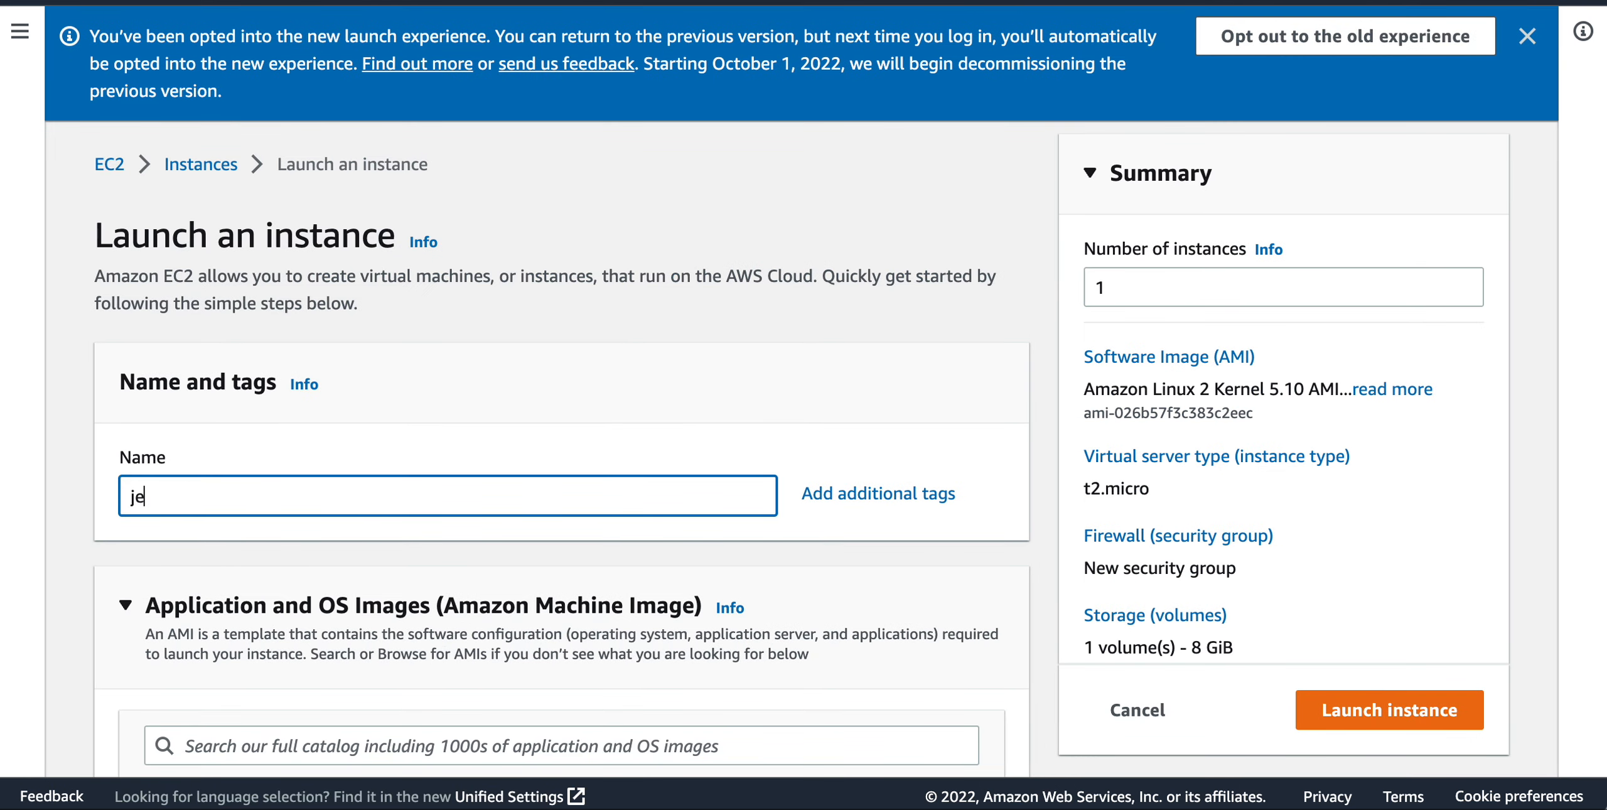
{"action": "type", "text": "nkins-01"}
Review the preselected machine image, its architecture and the instance type in the launch form.
{"action": "scroll", "coordinate": [368, 500], "scroll_direction": "down", "scroll_amount": 3}
{"action": "scroll", "coordinate": [366, 499], "scroll_direction": "down", "scroll_amount": 2}
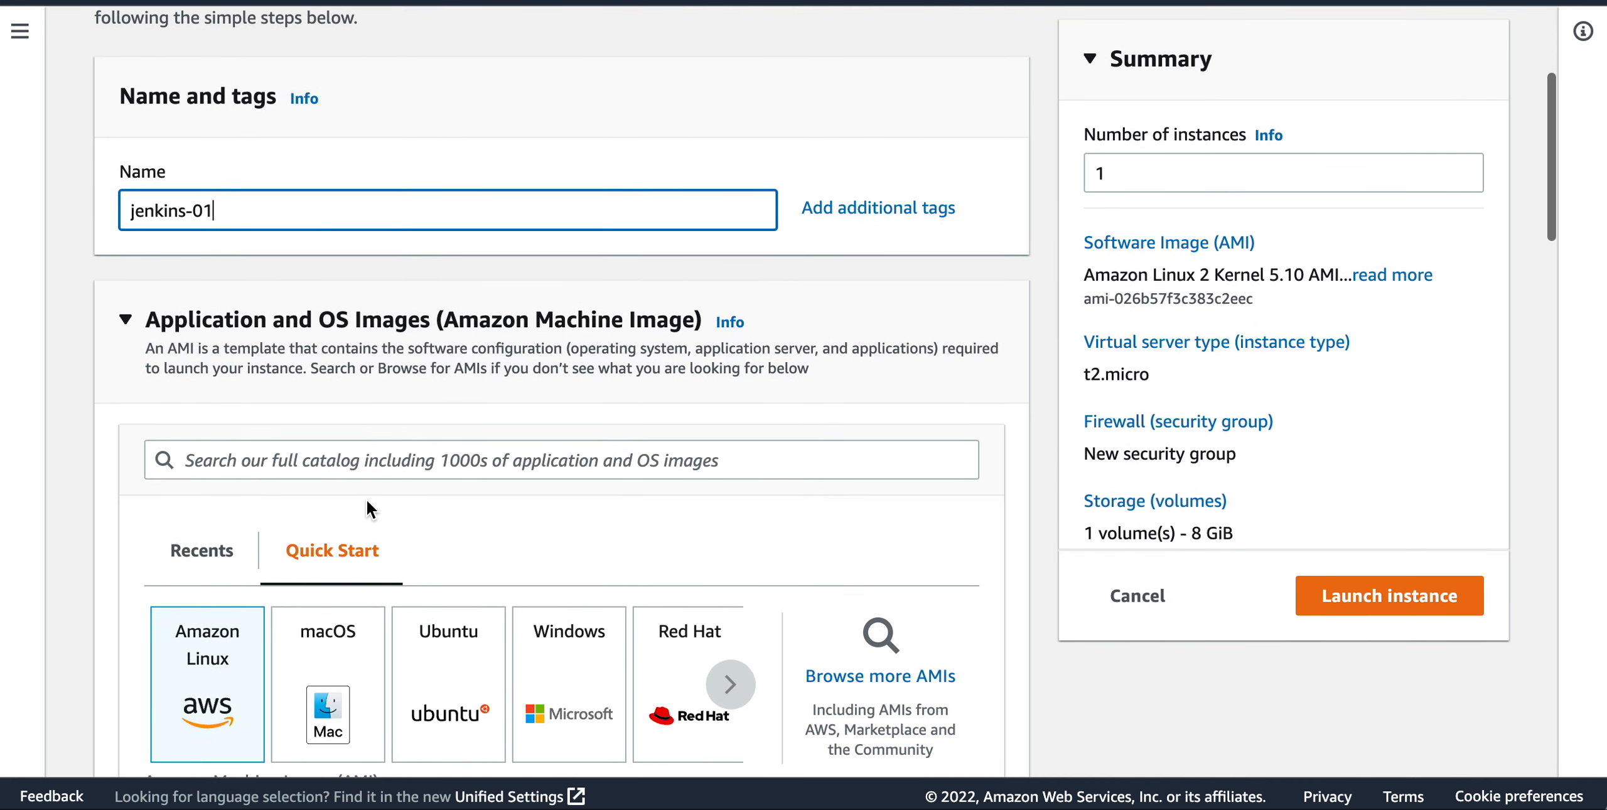
{"action": "scroll", "coordinate": [367, 498], "scroll_direction": "down", "scroll_amount": 2}
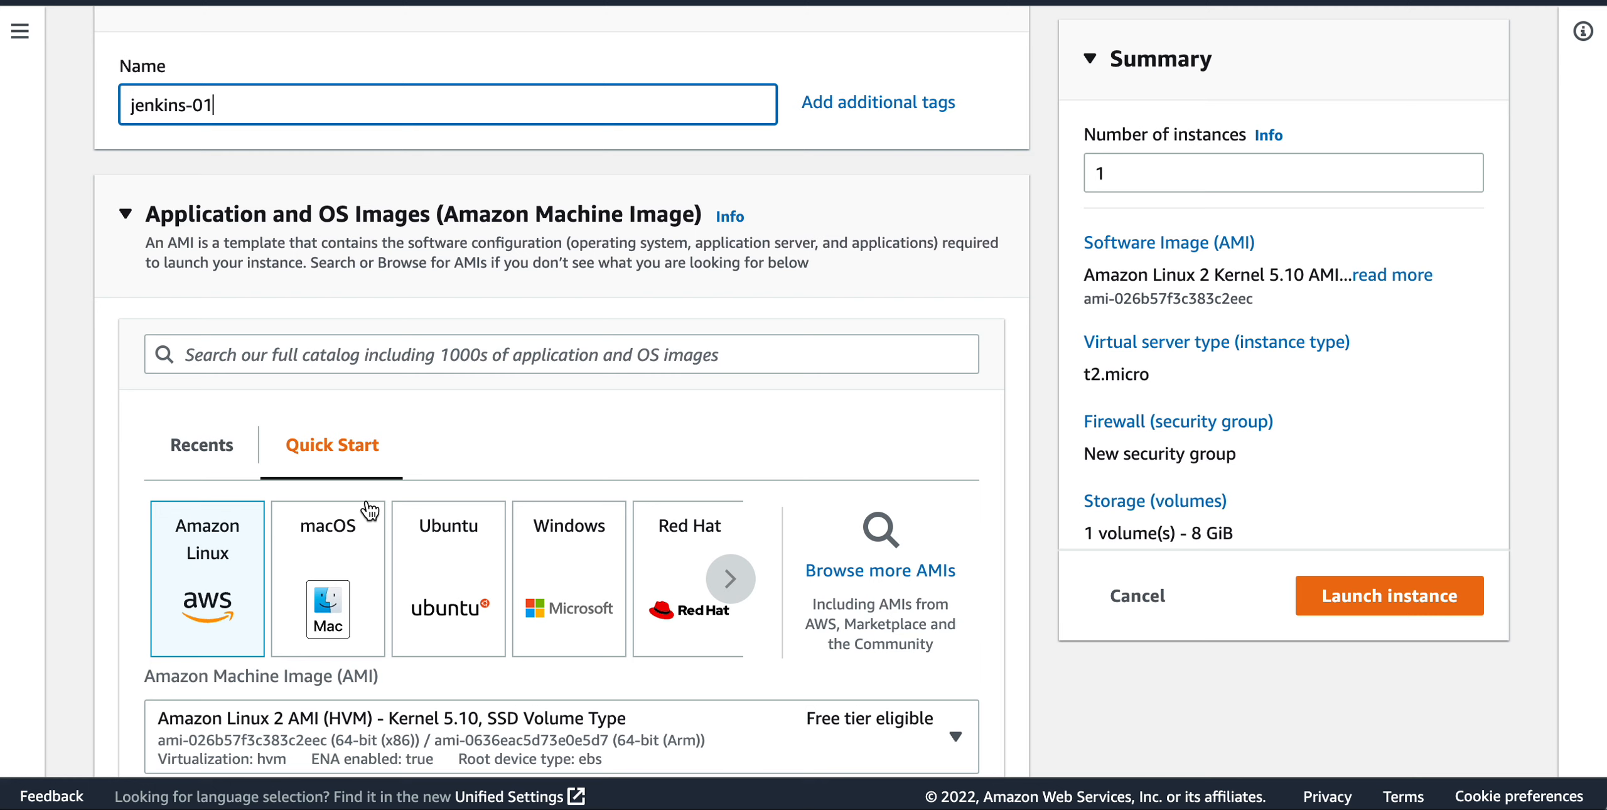
{"action": "scroll", "coordinate": [369, 510], "scroll_direction": "down", "scroll_amount": 1}
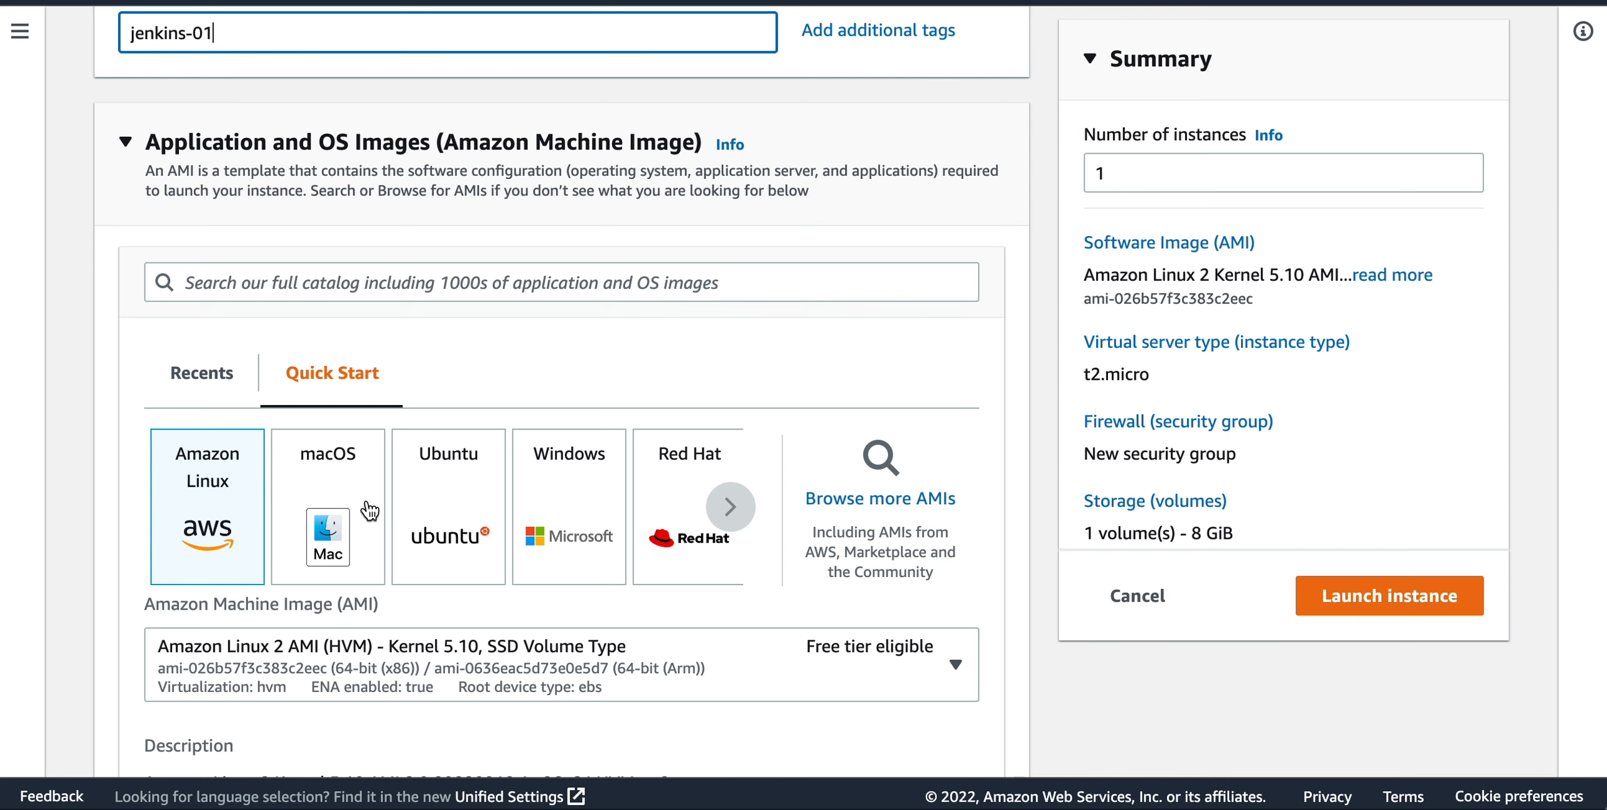
{"action": "scroll", "coordinate": [370, 510], "scroll_direction": "down", "scroll_amount": 2}
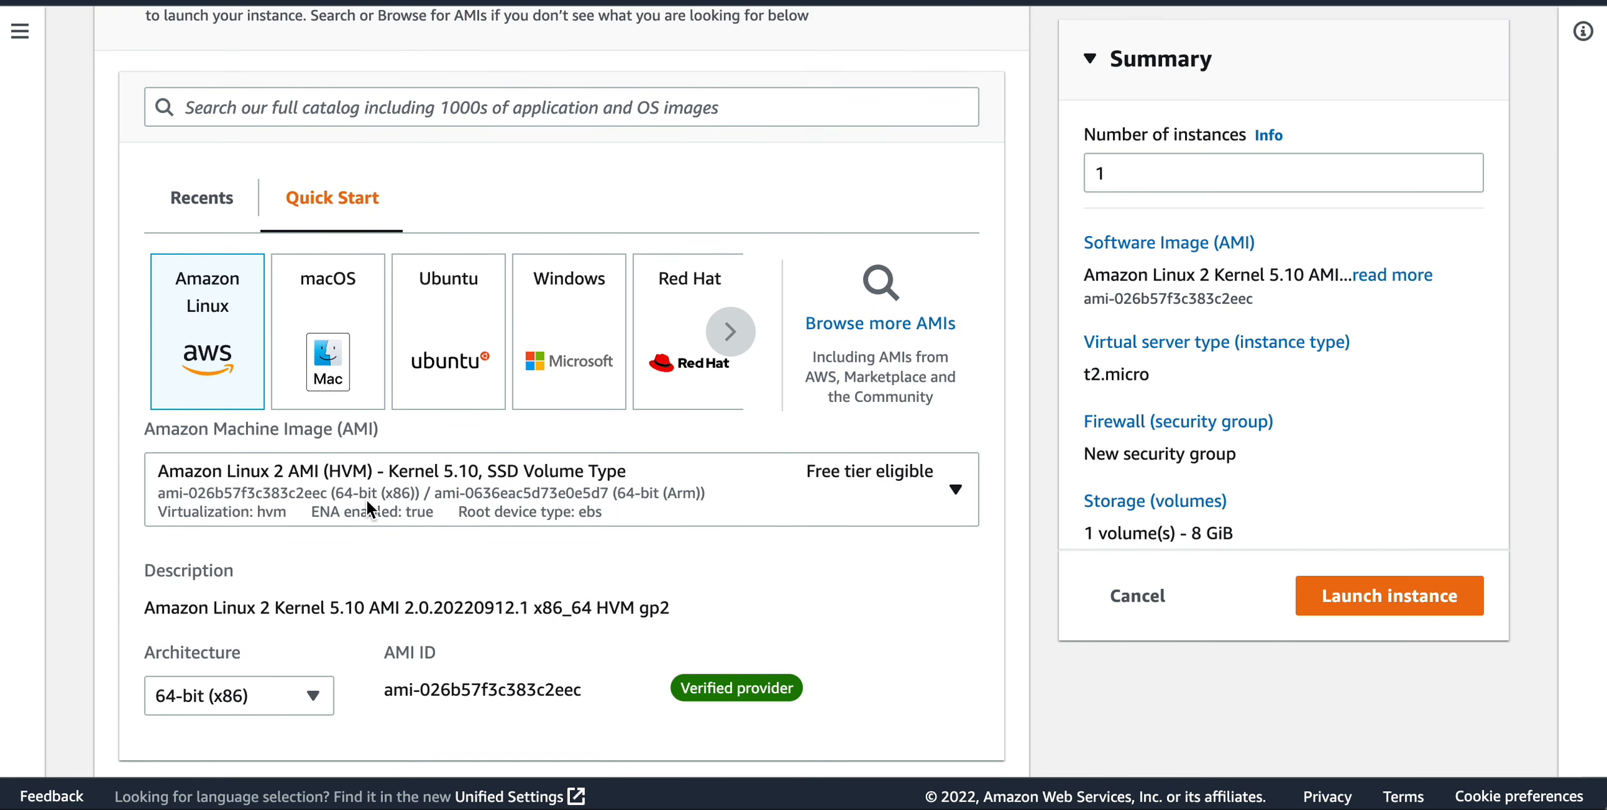
{"action": "scroll", "coordinate": [367, 500], "scroll_direction": "down", "scroll_amount": 1}
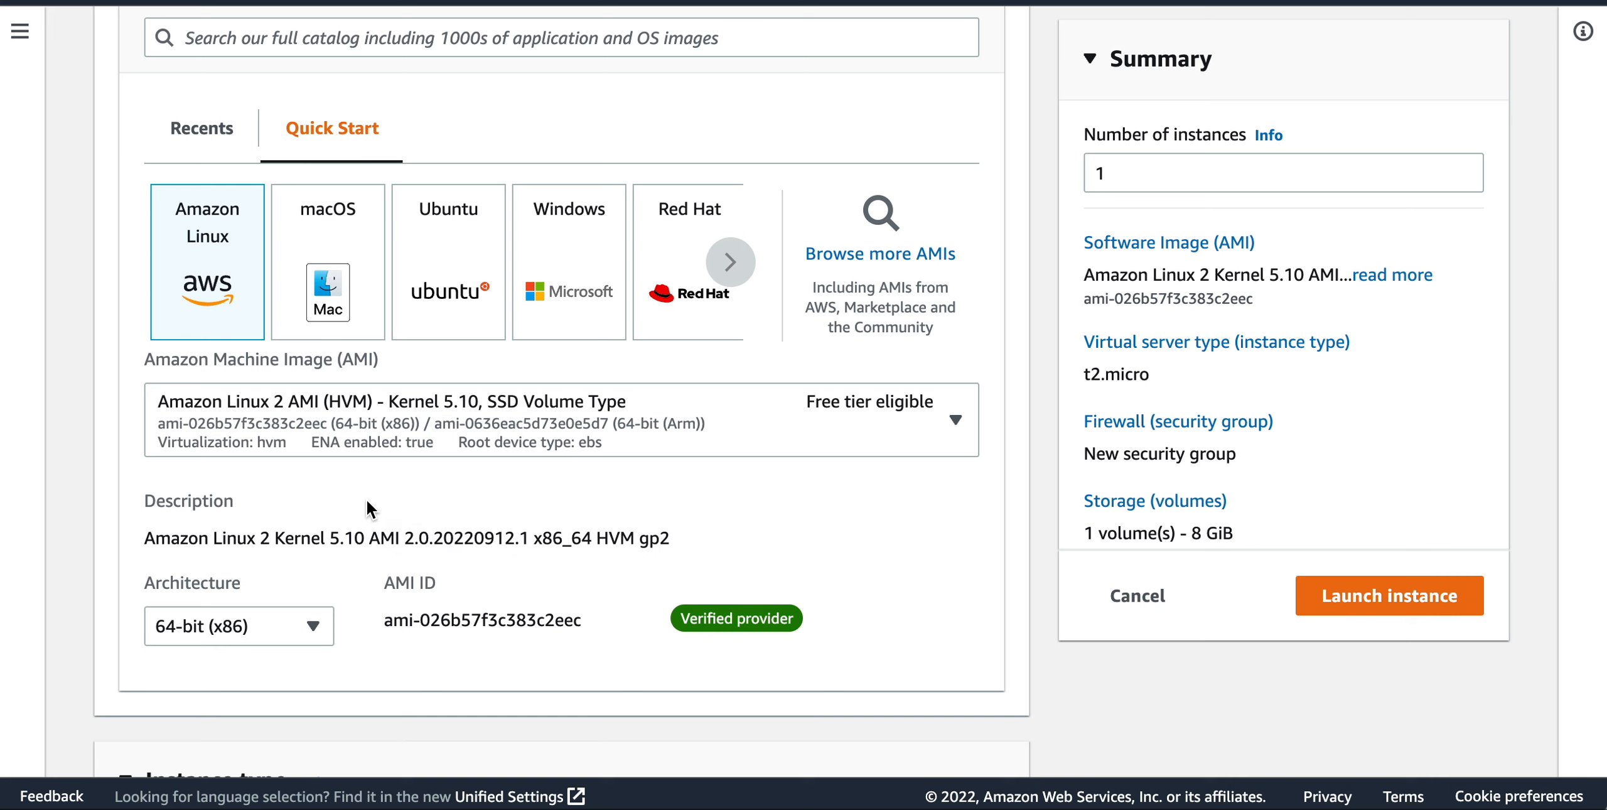
{"action": "scroll", "coordinate": [367, 500], "scroll_direction": "down", "scroll_amount": 3}
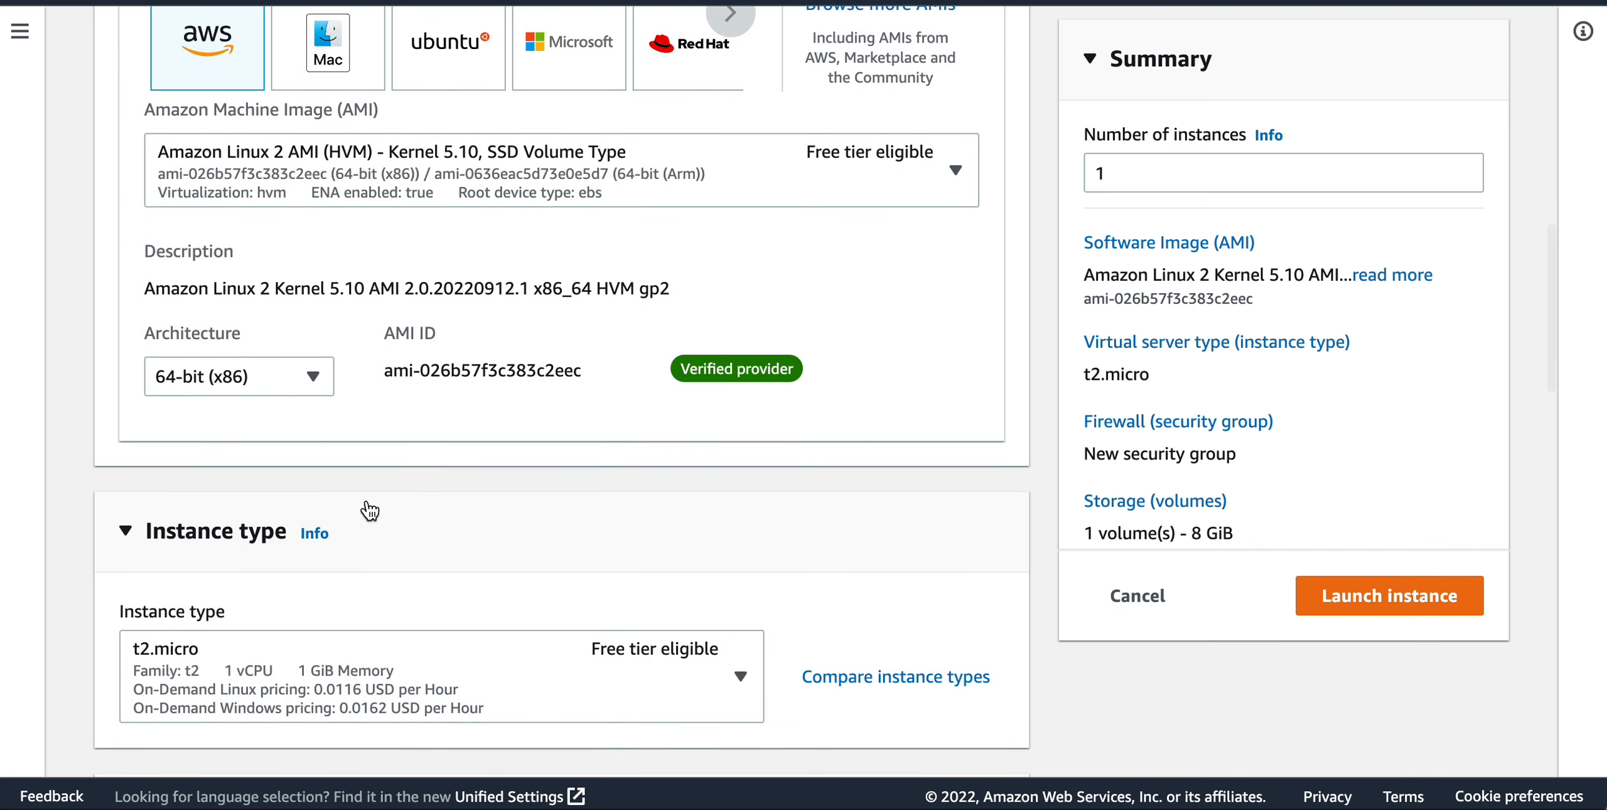
{"action": "scroll", "coordinate": [369, 506], "scroll_direction": "down", "scroll_amount": 2}
{"action": "scroll", "coordinate": [368, 502], "scroll_direction": "down", "scroll_amount": 1}
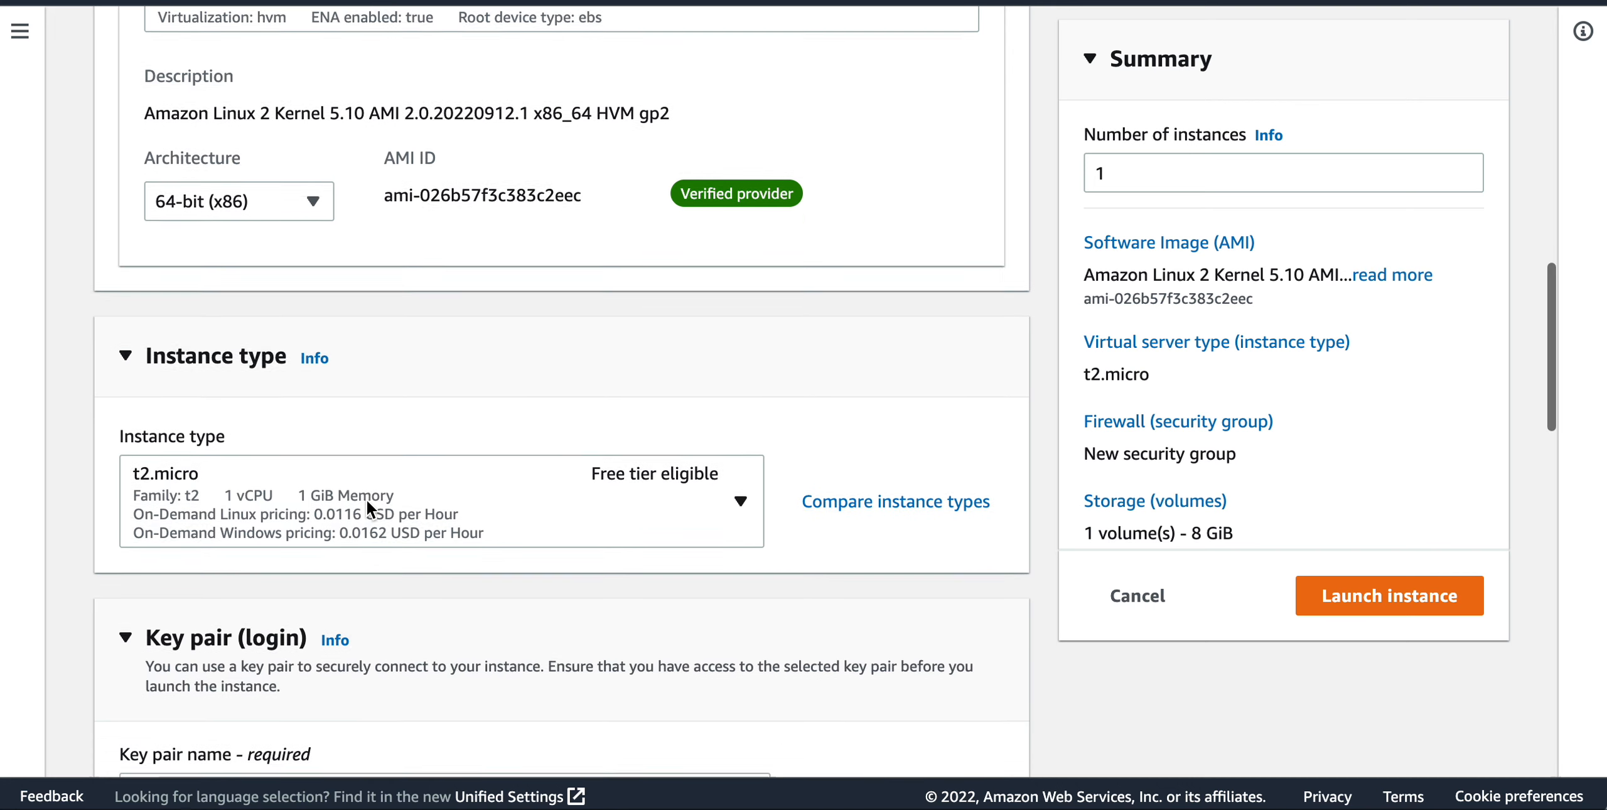
{"action": "scroll", "coordinate": [368, 502], "scroll_direction": "down", "scroll_amount": 1}
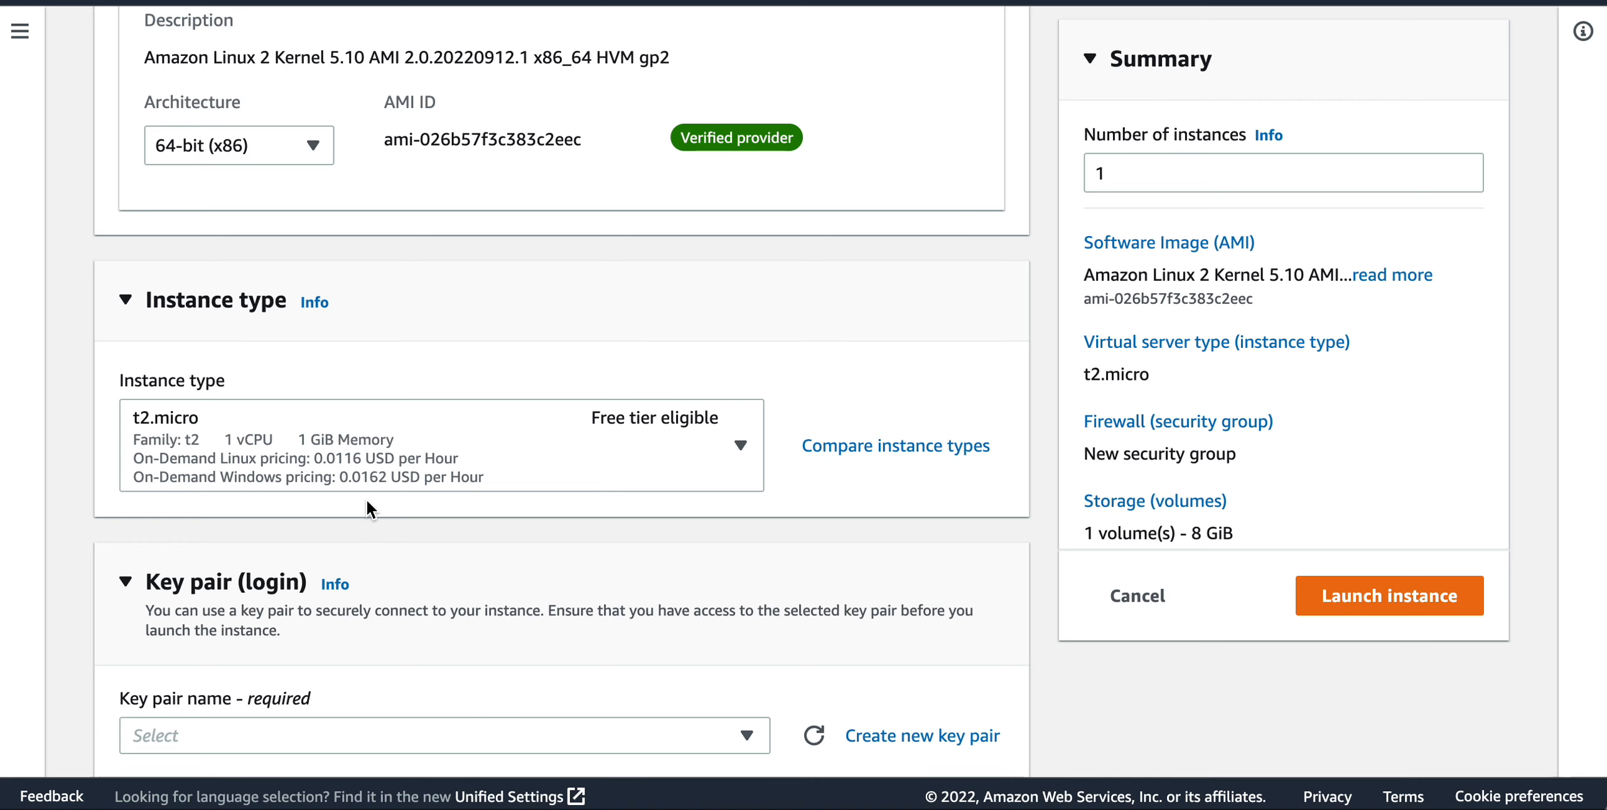
Choose fc_key_12sept2022 as the key pair for logging in to the instance.
{"action": "scroll", "coordinate": [367, 499], "scroll_direction": "down", "scroll_amount": 3}
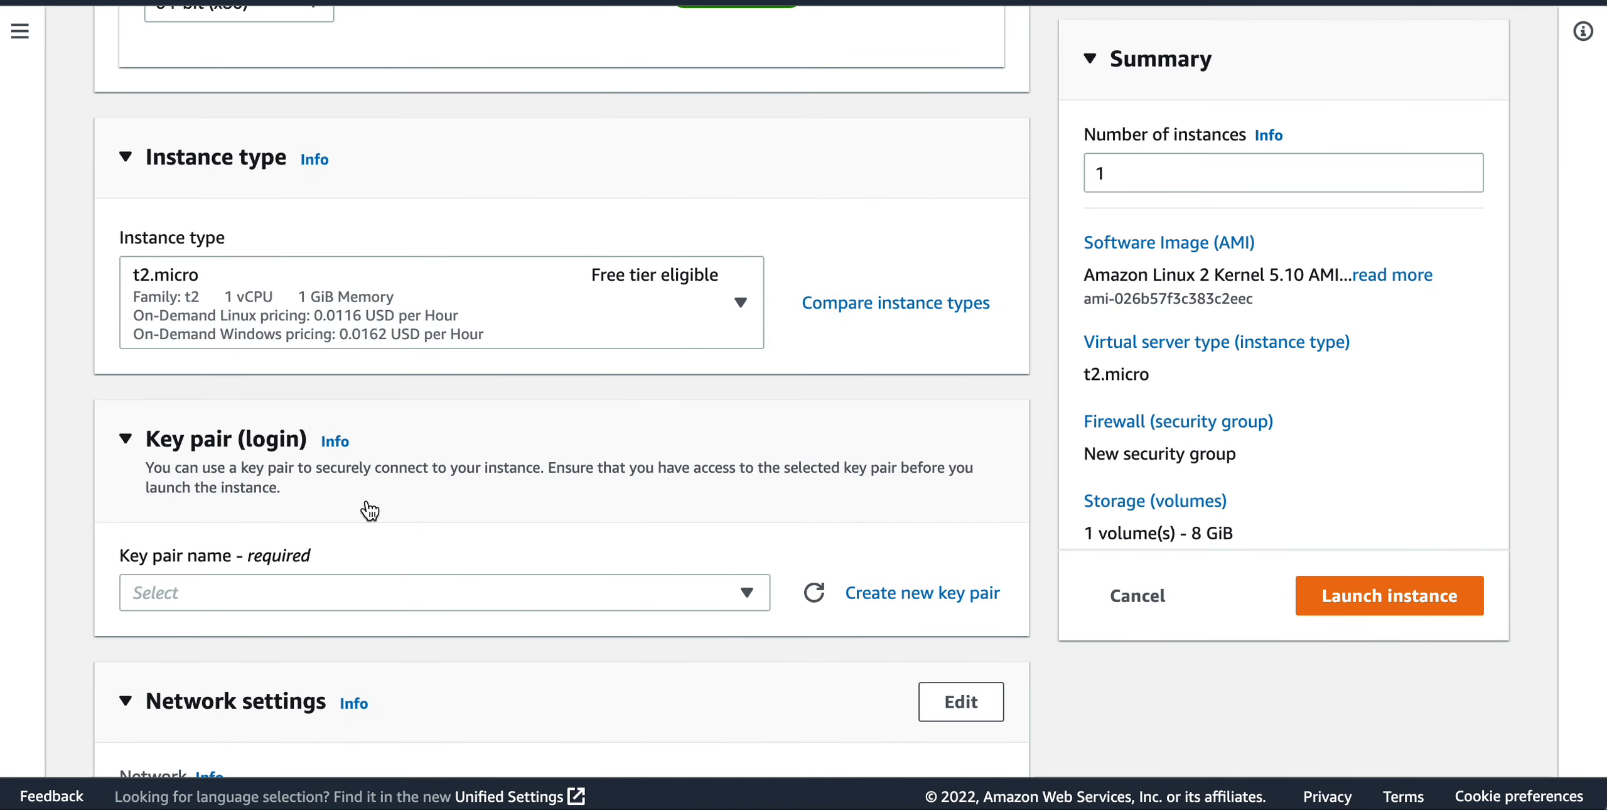
{"action": "scroll", "coordinate": [369, 509], "scroll_direction": "down", "scroll_amount": 6}
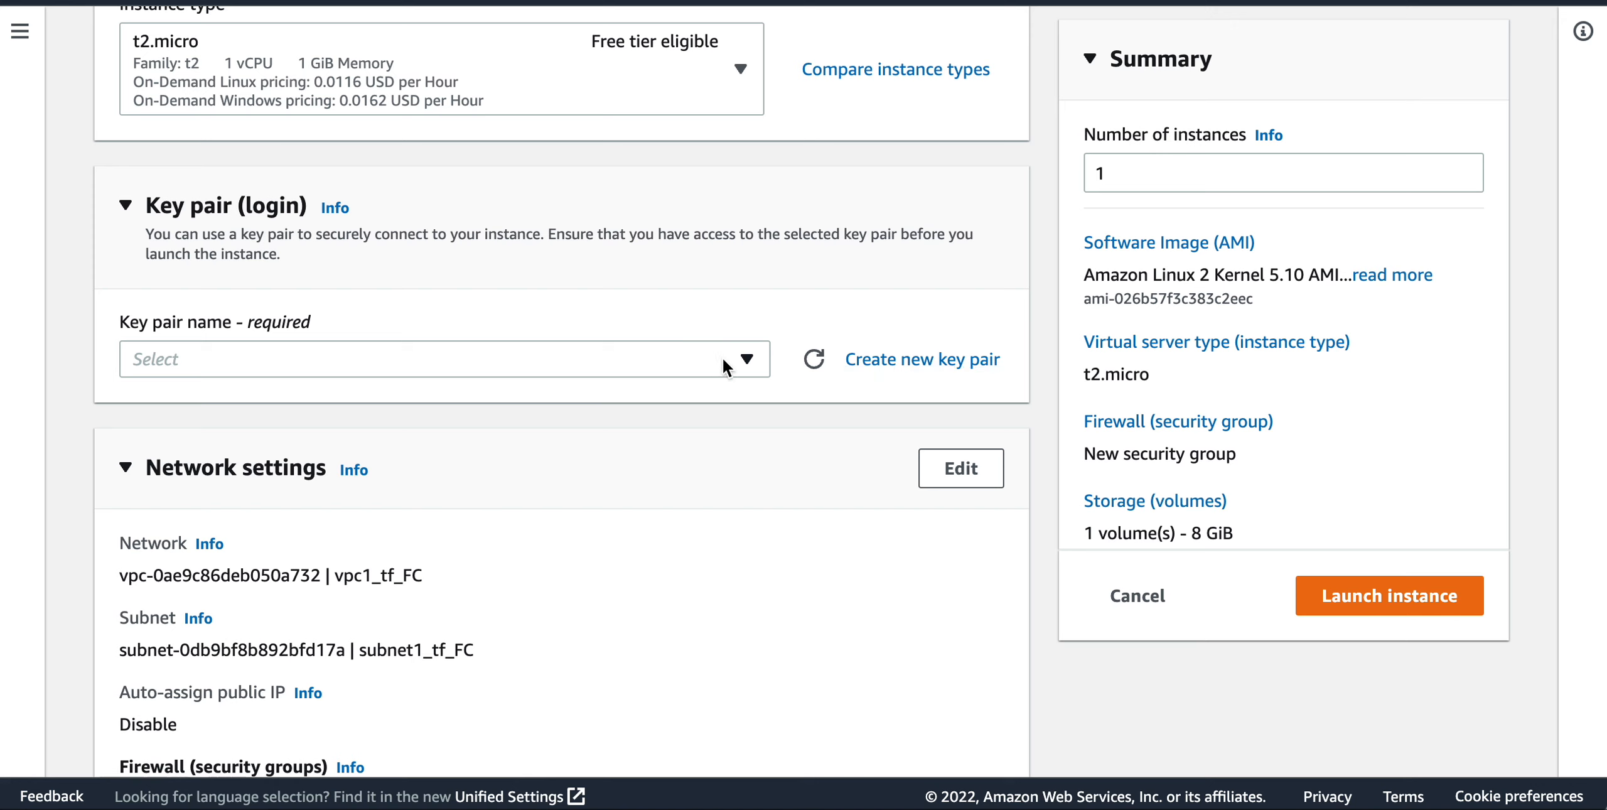
{"action": "left_click", "coordinate": [745, 360]}
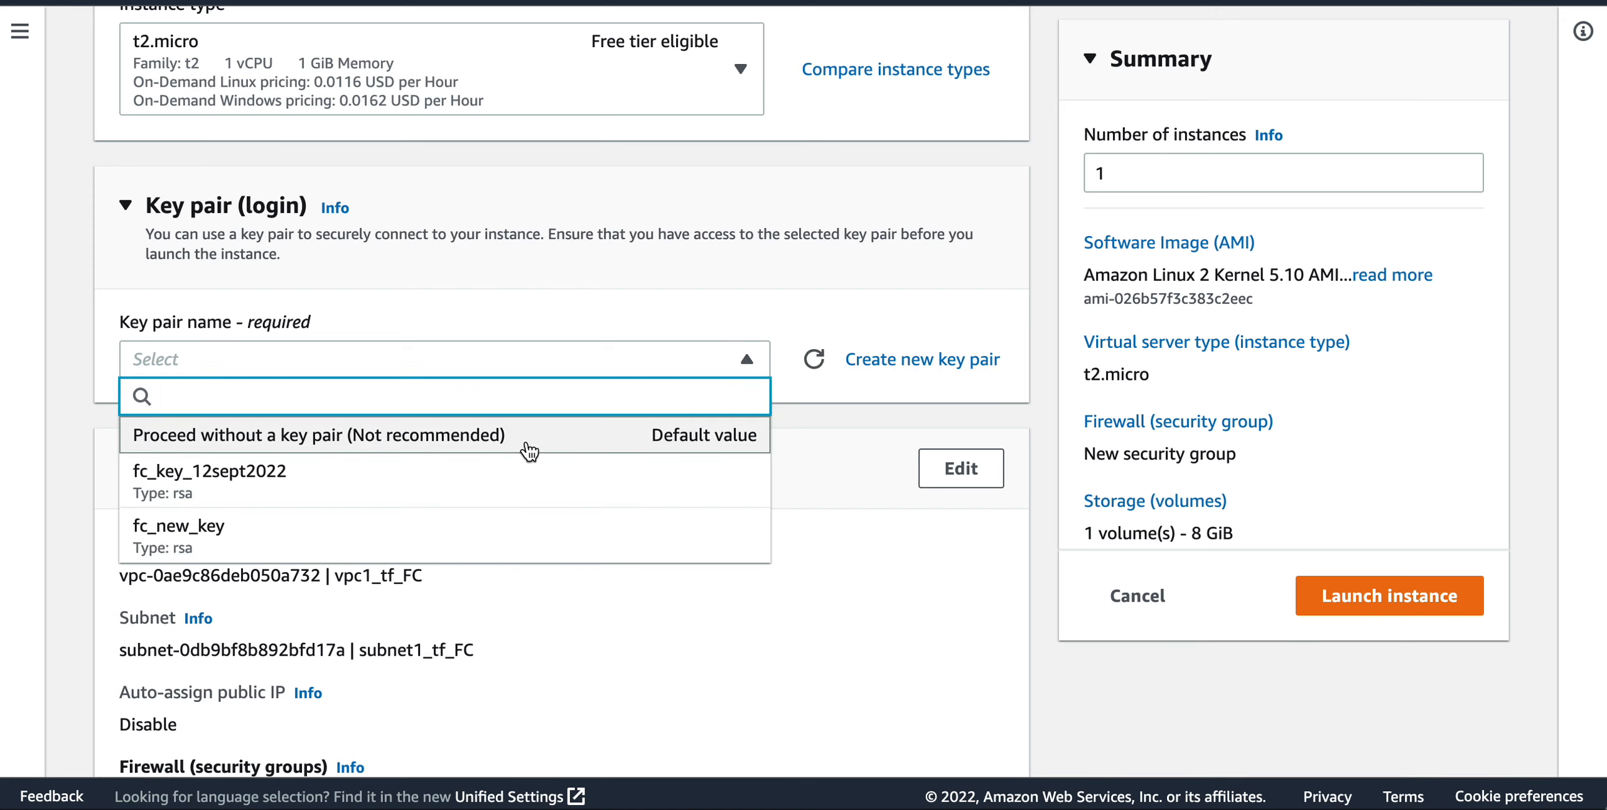
{"action": "left_click", "coordinate": [412, 475]}
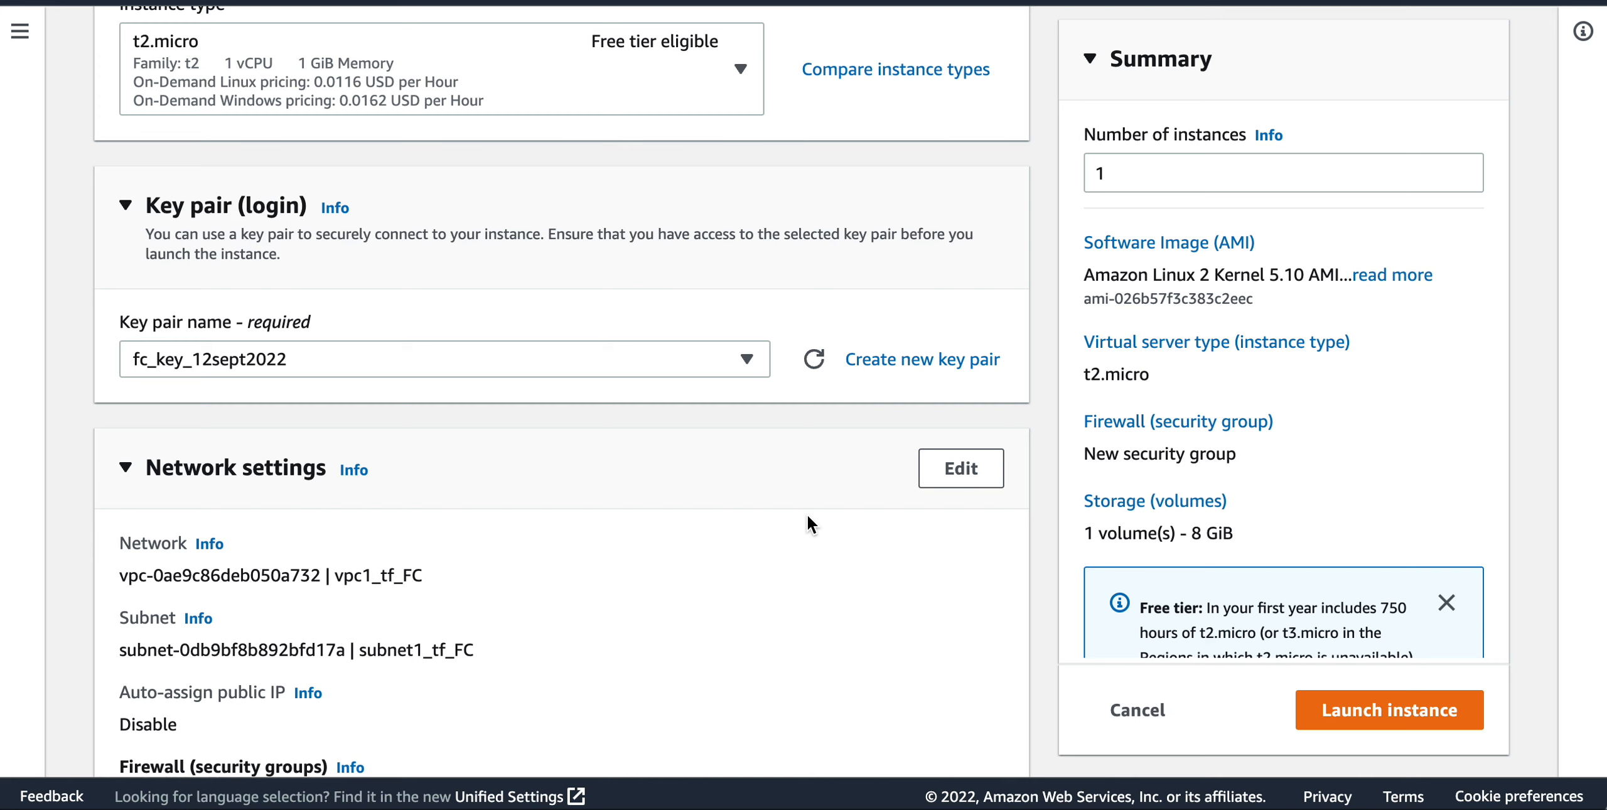
Edit the network settings and place the instance in the jenkins-01 VPC.
{"action": "scroll", "coordinate": [808, 525], "scroll_direction": "down", "scroll_amount": 4}
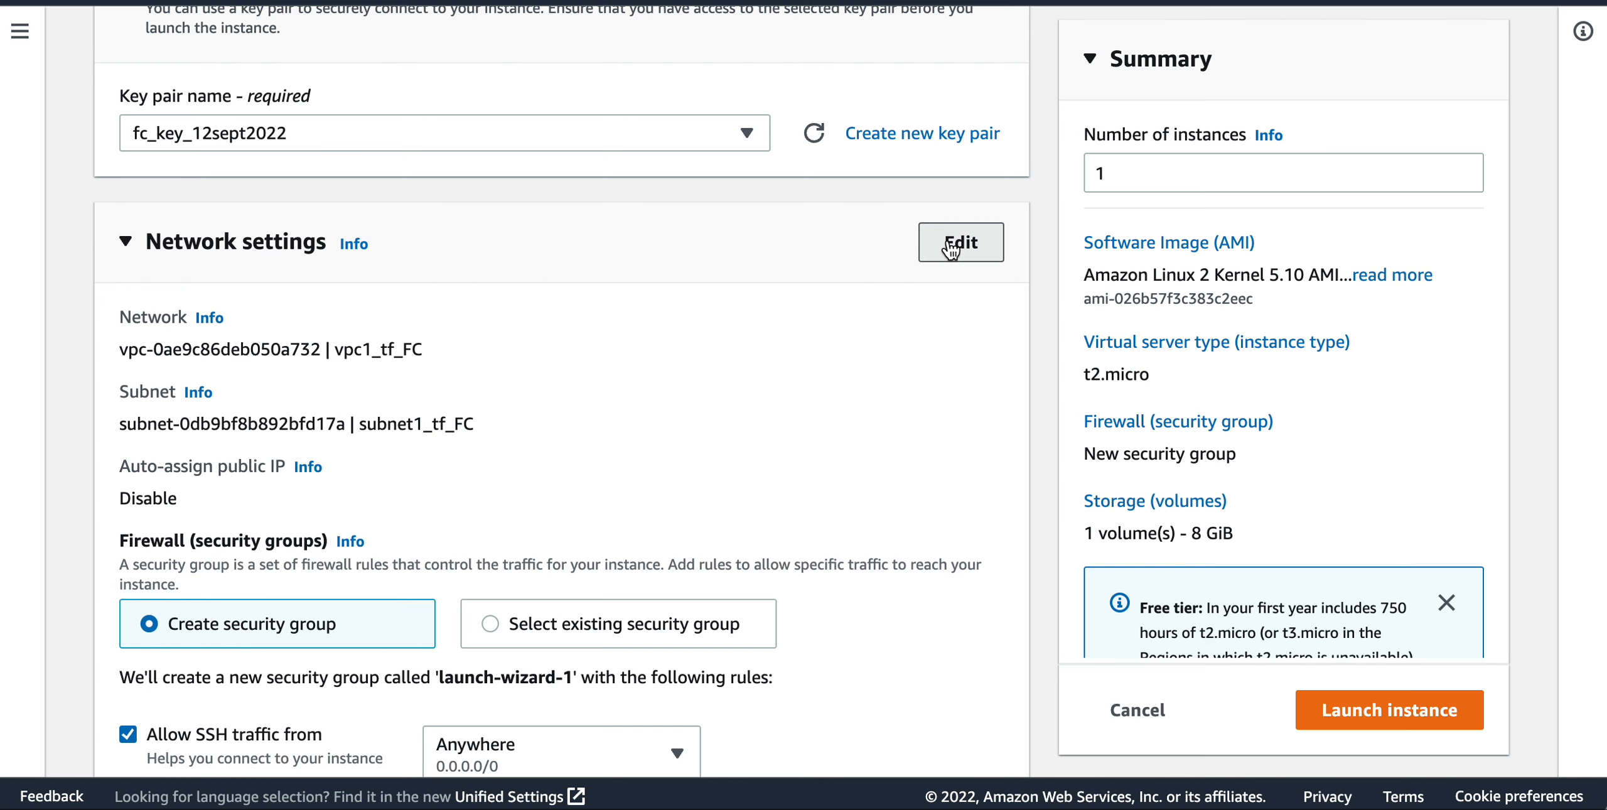
{"action": "left_click", "coordinate": [950, 250]}
{"action": "left_click", "coordinate": [747, 358]}
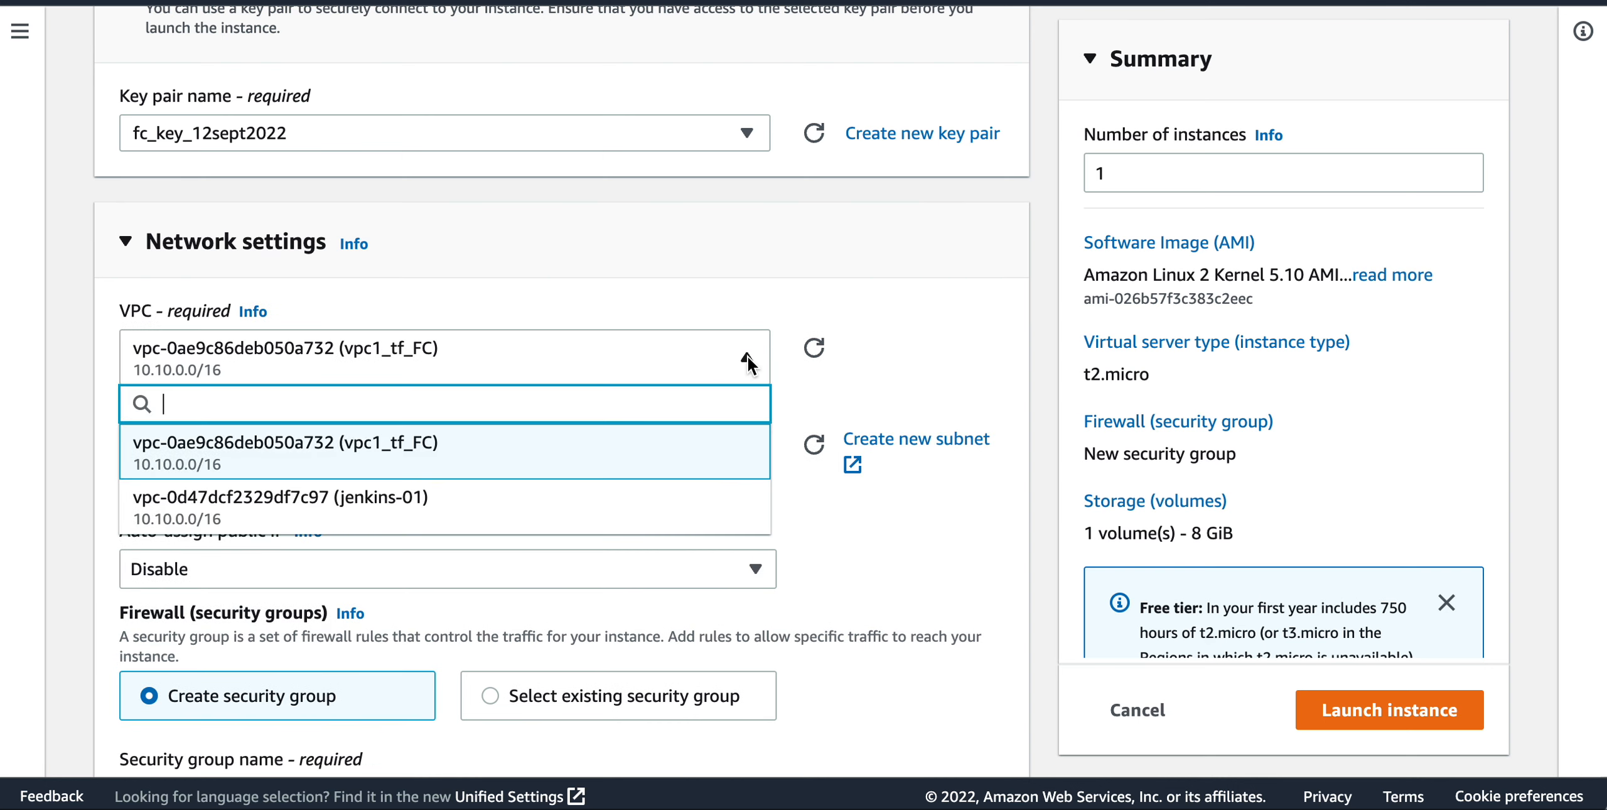
{"action": "left_click", "coordinate": [433, 507]}
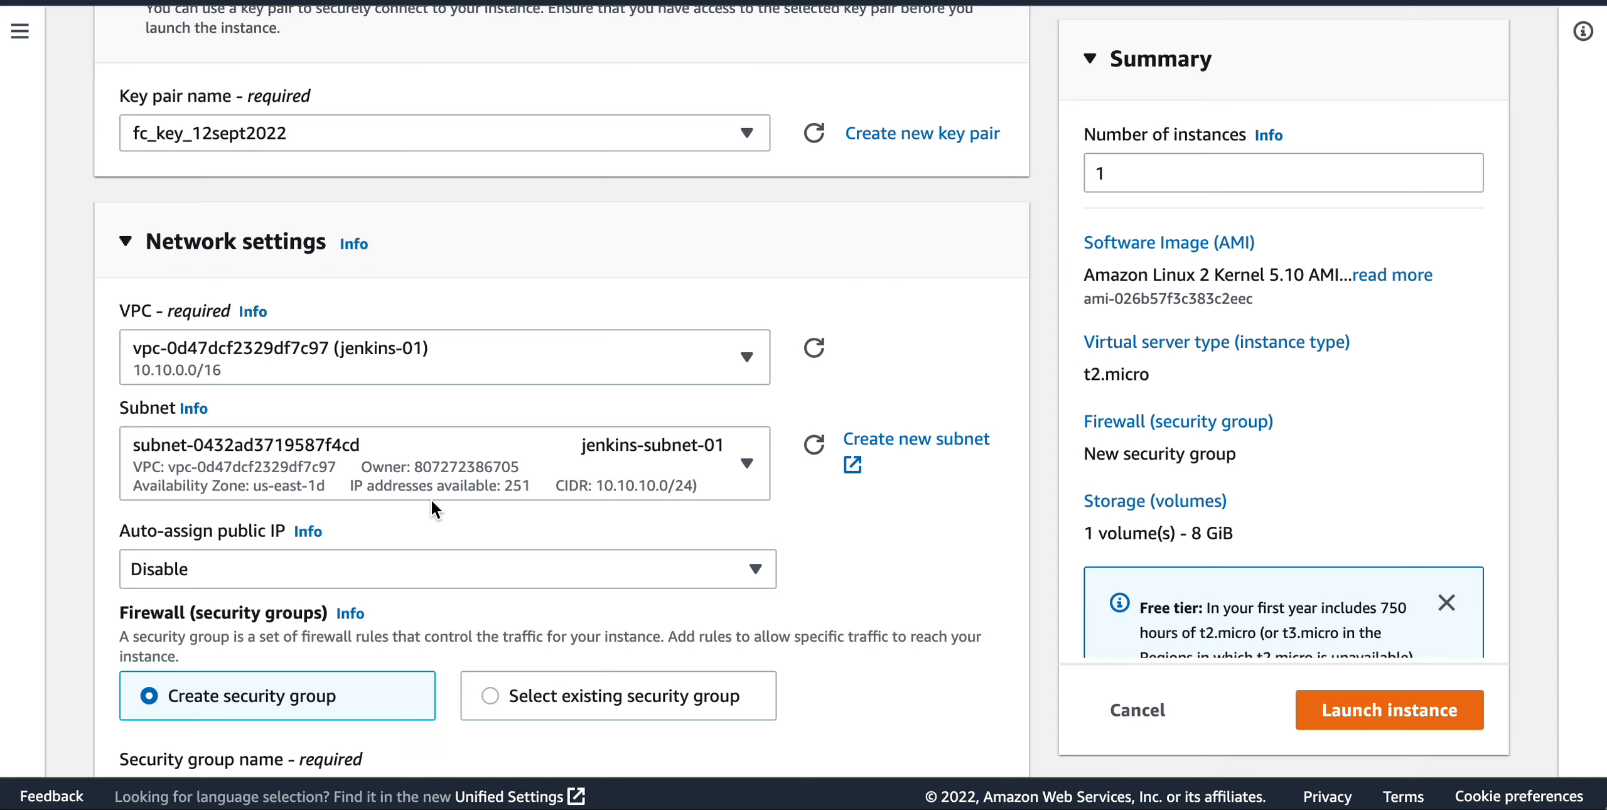
Switch the firewall to an existing security group and assign jenkins-sg-01 to the instance.
{"action": "scroll", "coordinate": [431, 498], "scroll_direction": "down", "scroll_amount": 3}
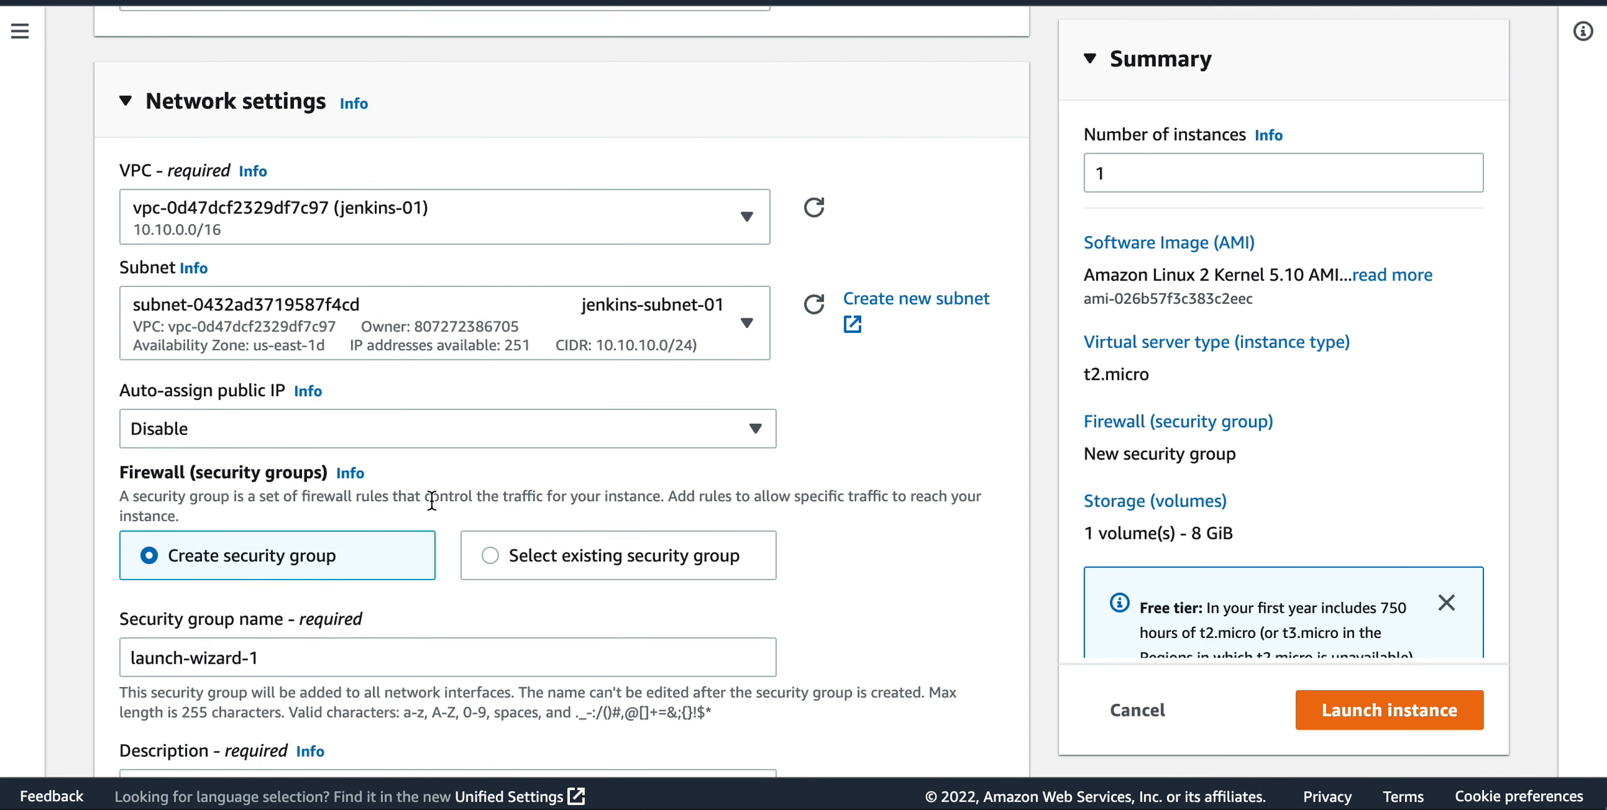
{"action": "scroll", "coordinate": [432, 500], "scroll_direction": "down", "scroll_amount": 2}
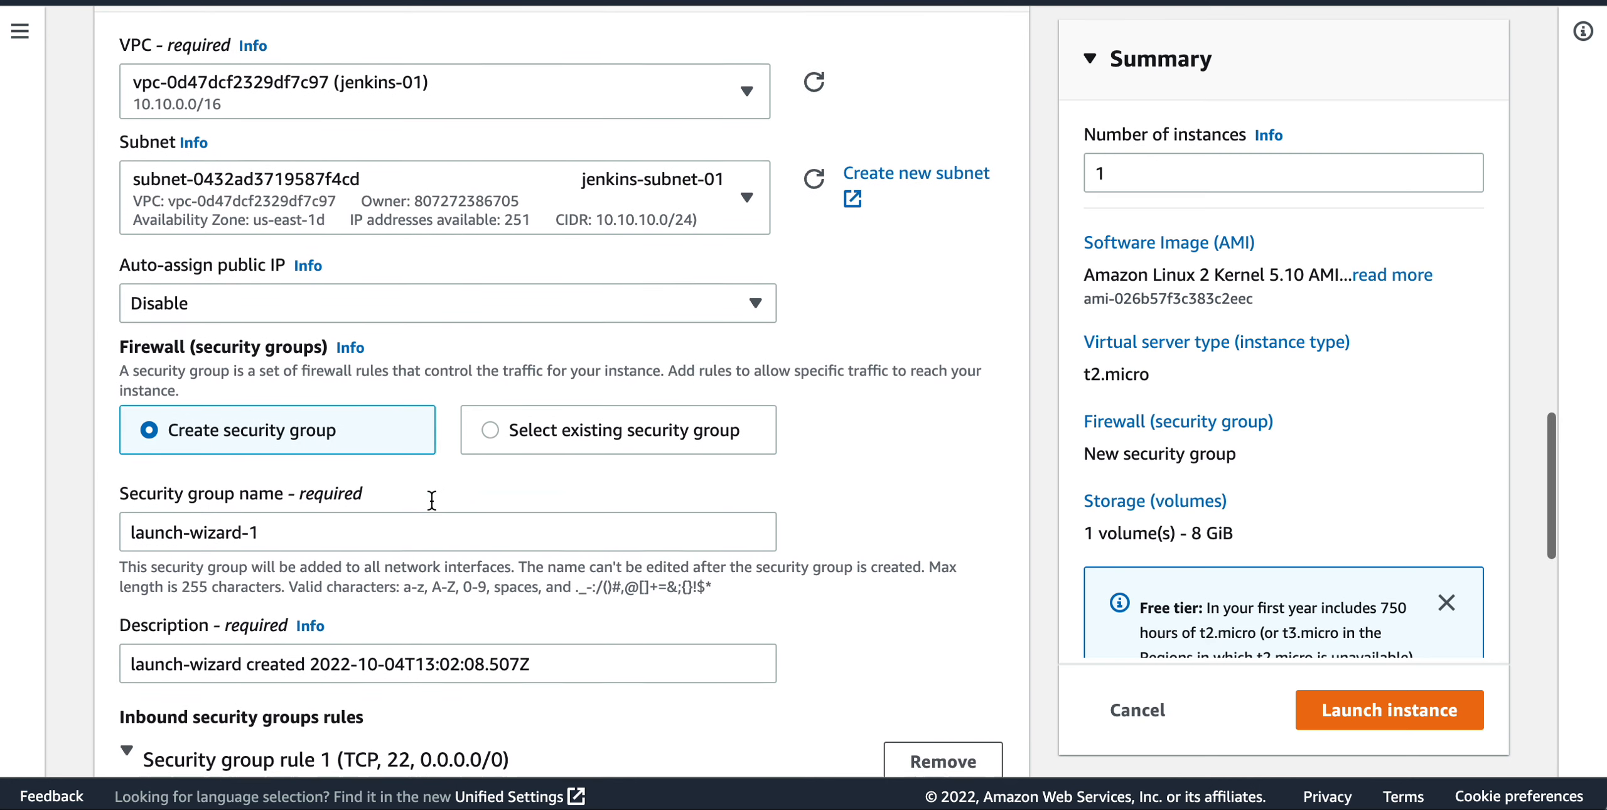
{"action": "scroll", "coordinate": [432, 500], "scroll_direction": "down", "scroll_amount": 1}
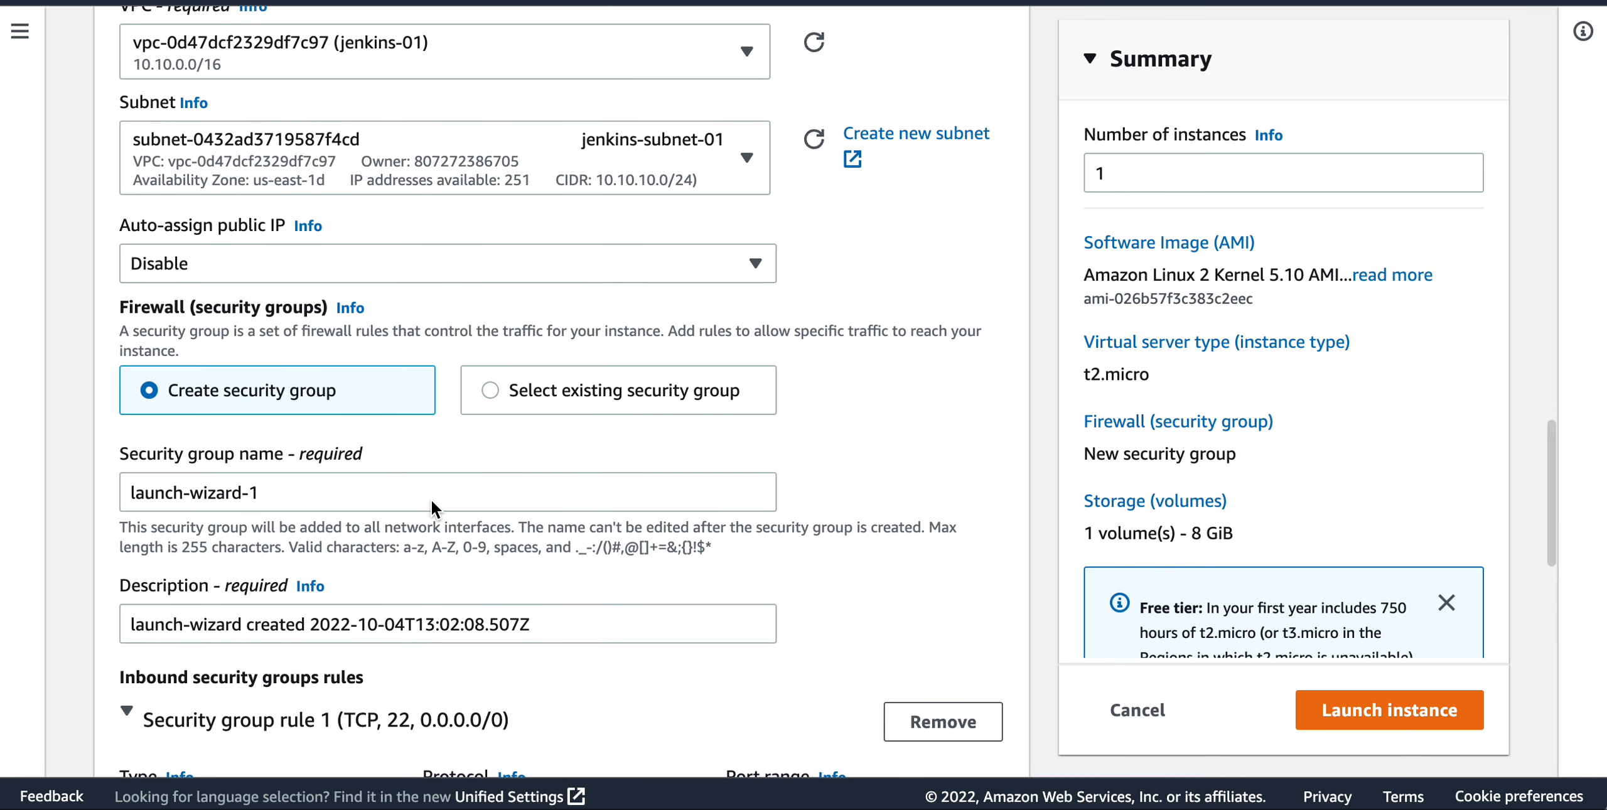
{"action": "scroll", "coordinate": [431, 498], "scroll_direction": "down", "scroll_amount": 2}
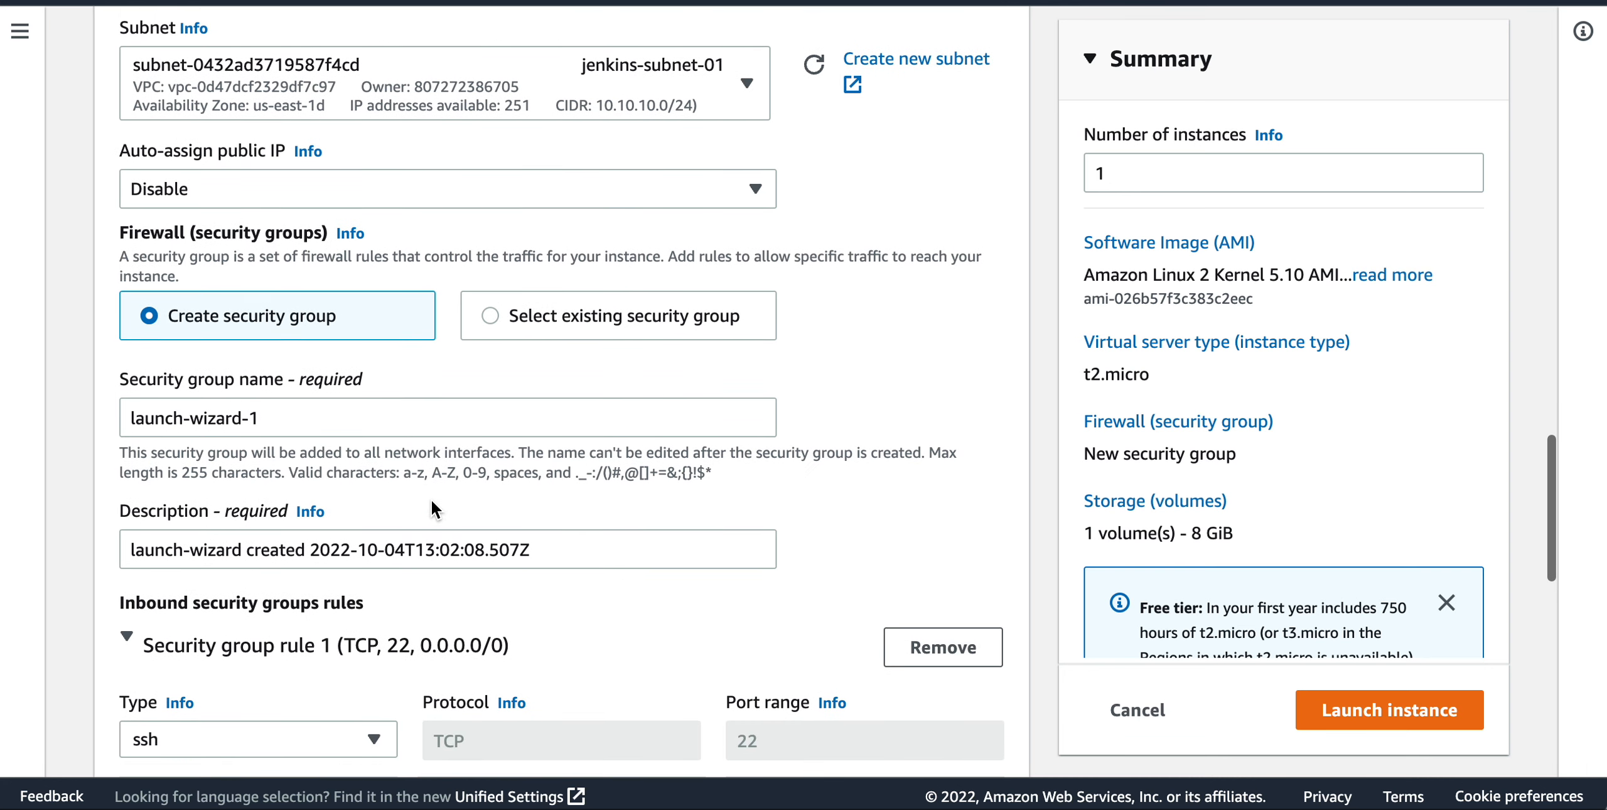
{"action": "left_click", "coordinate": [492, 313]}
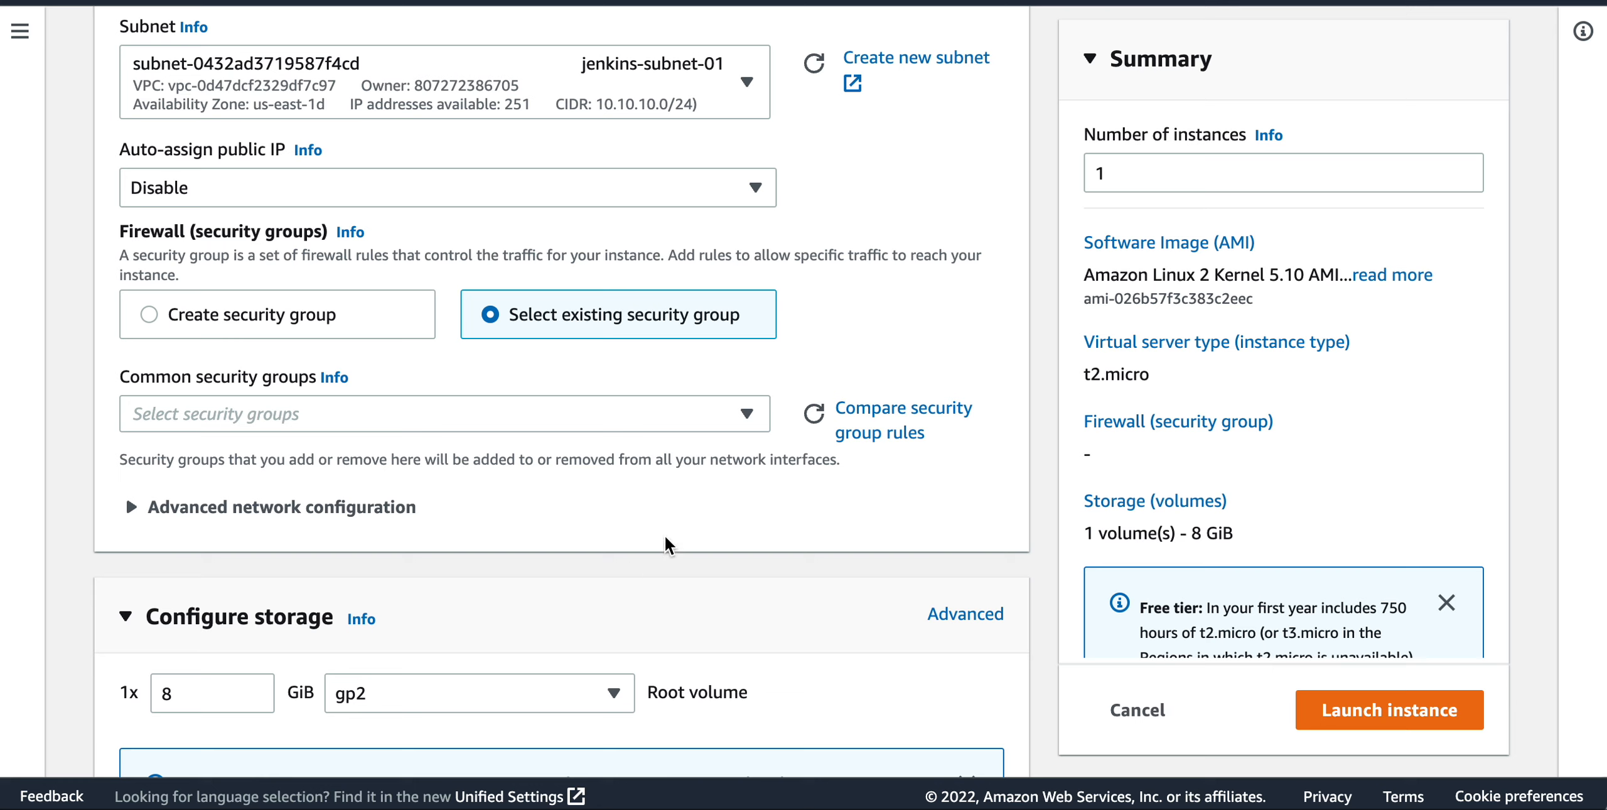
{"action": "left_click", "coordinate": [748, 415]}
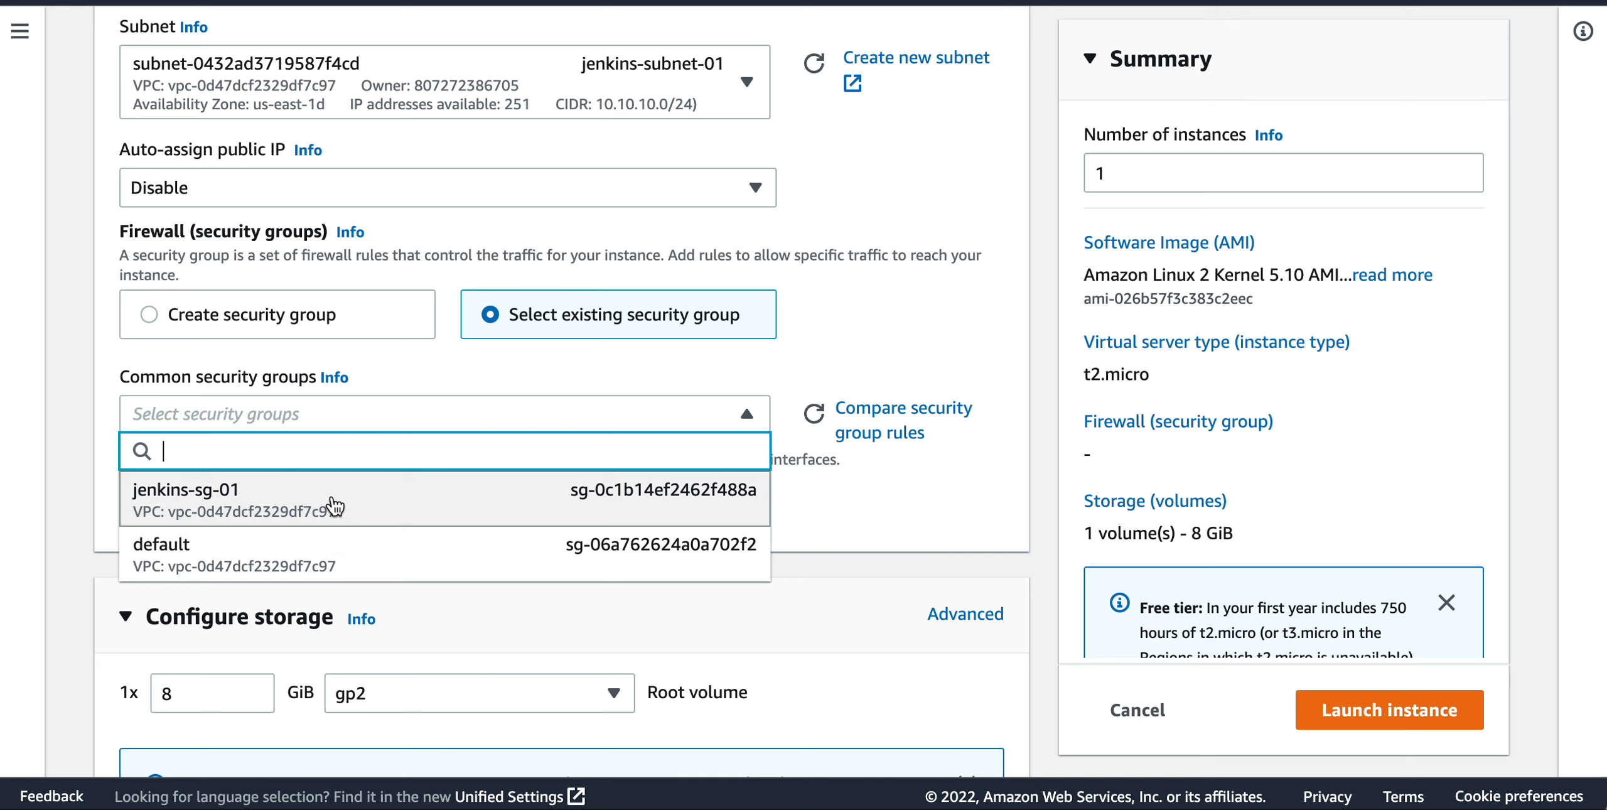
{"action": "left_click", "coordinate": [334, 505]}
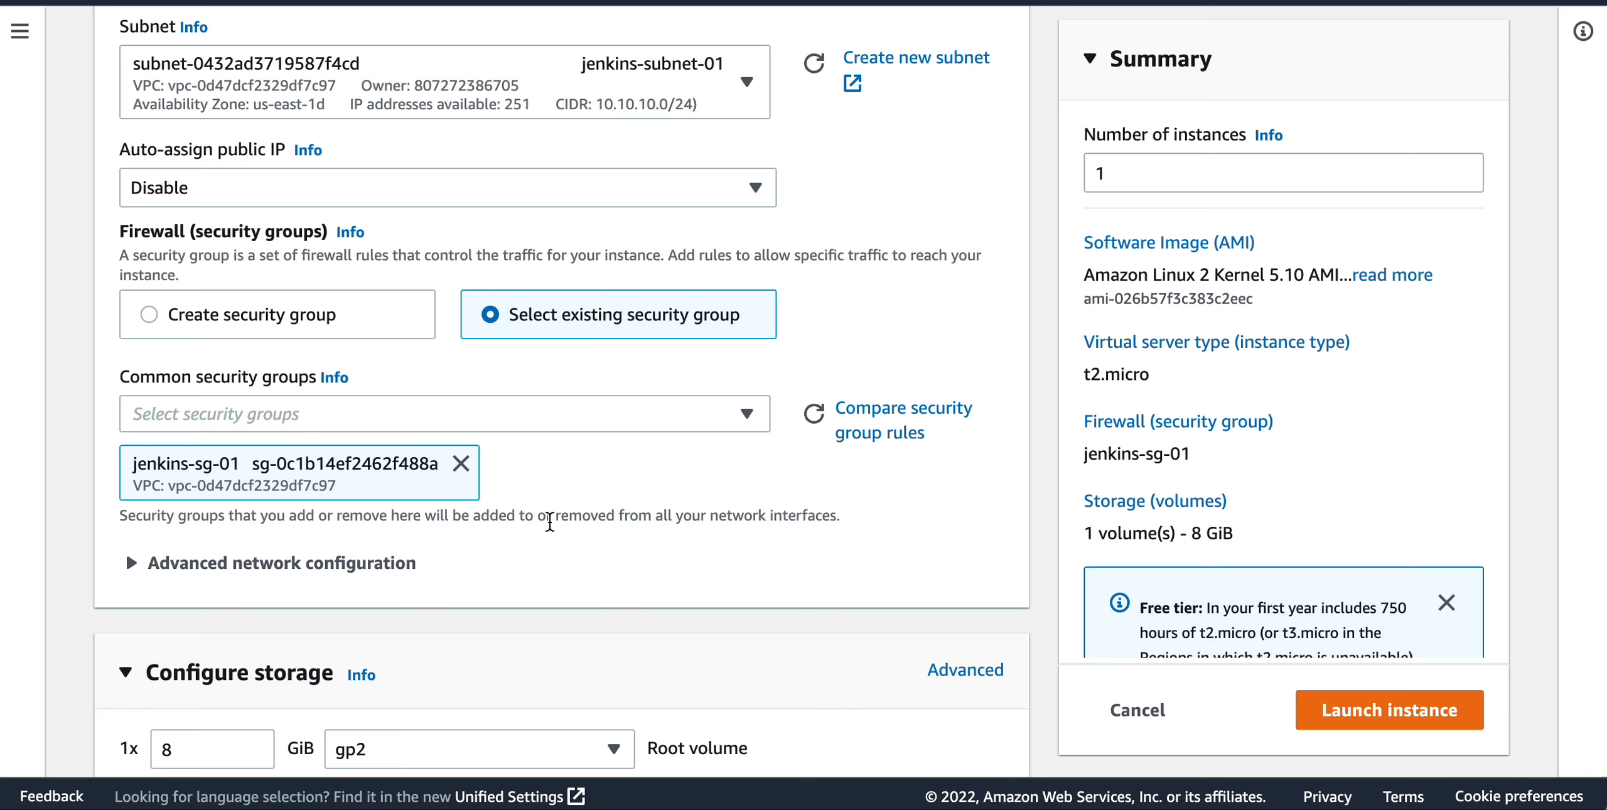
Examine the root volume's available storage types and its size under the storage configuration.
{"action": "scroll", "coordinate": [550, 520], "scroll_direction": "down", "scroll_amount": 3}
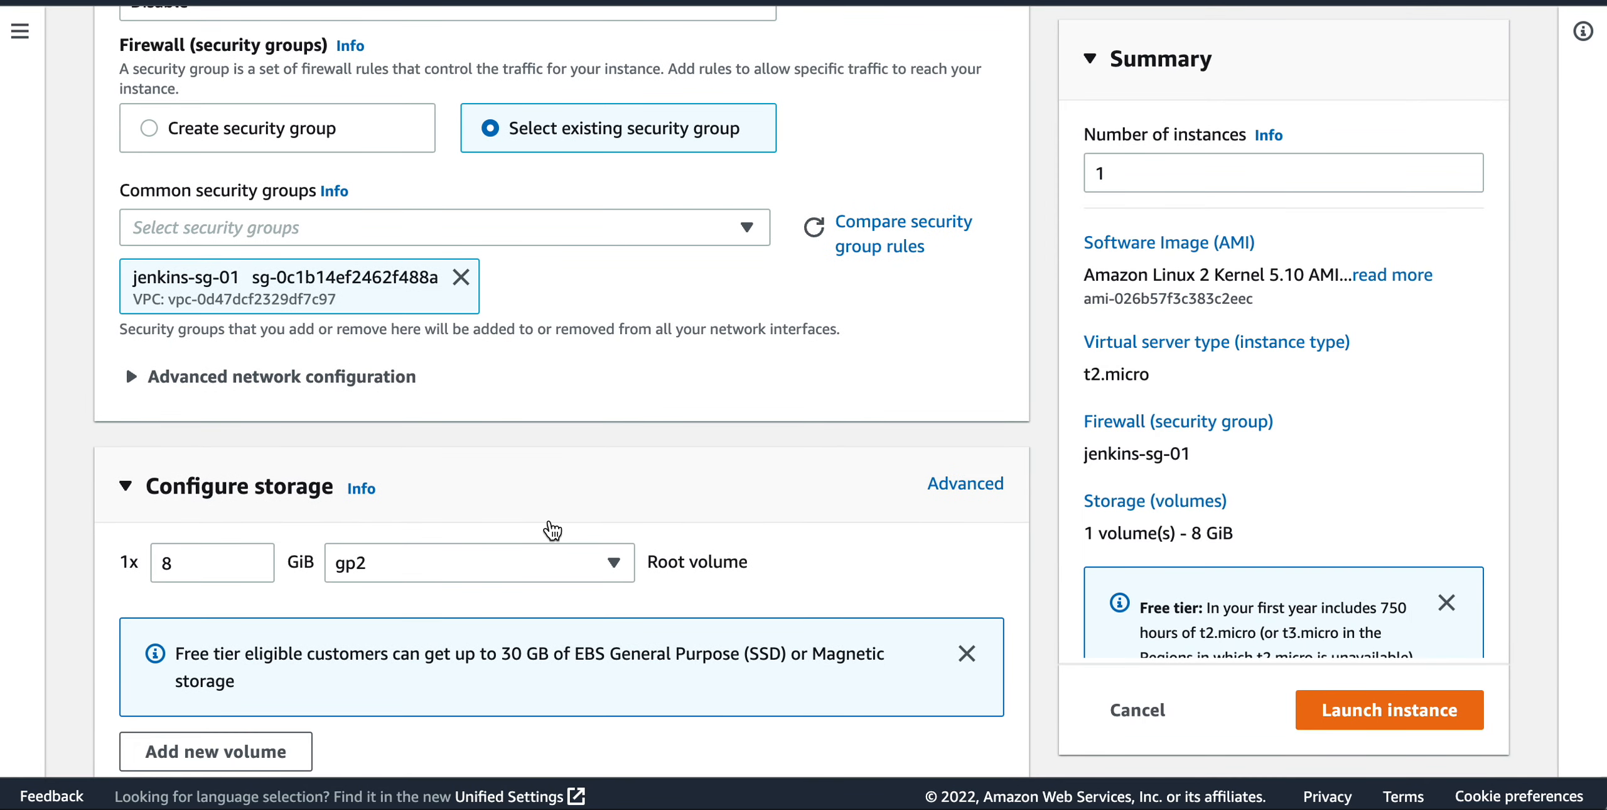
{"action": "scroll", "coordinate": [552, 529], "scroll_direction": "down", "scroll_amount": 2}
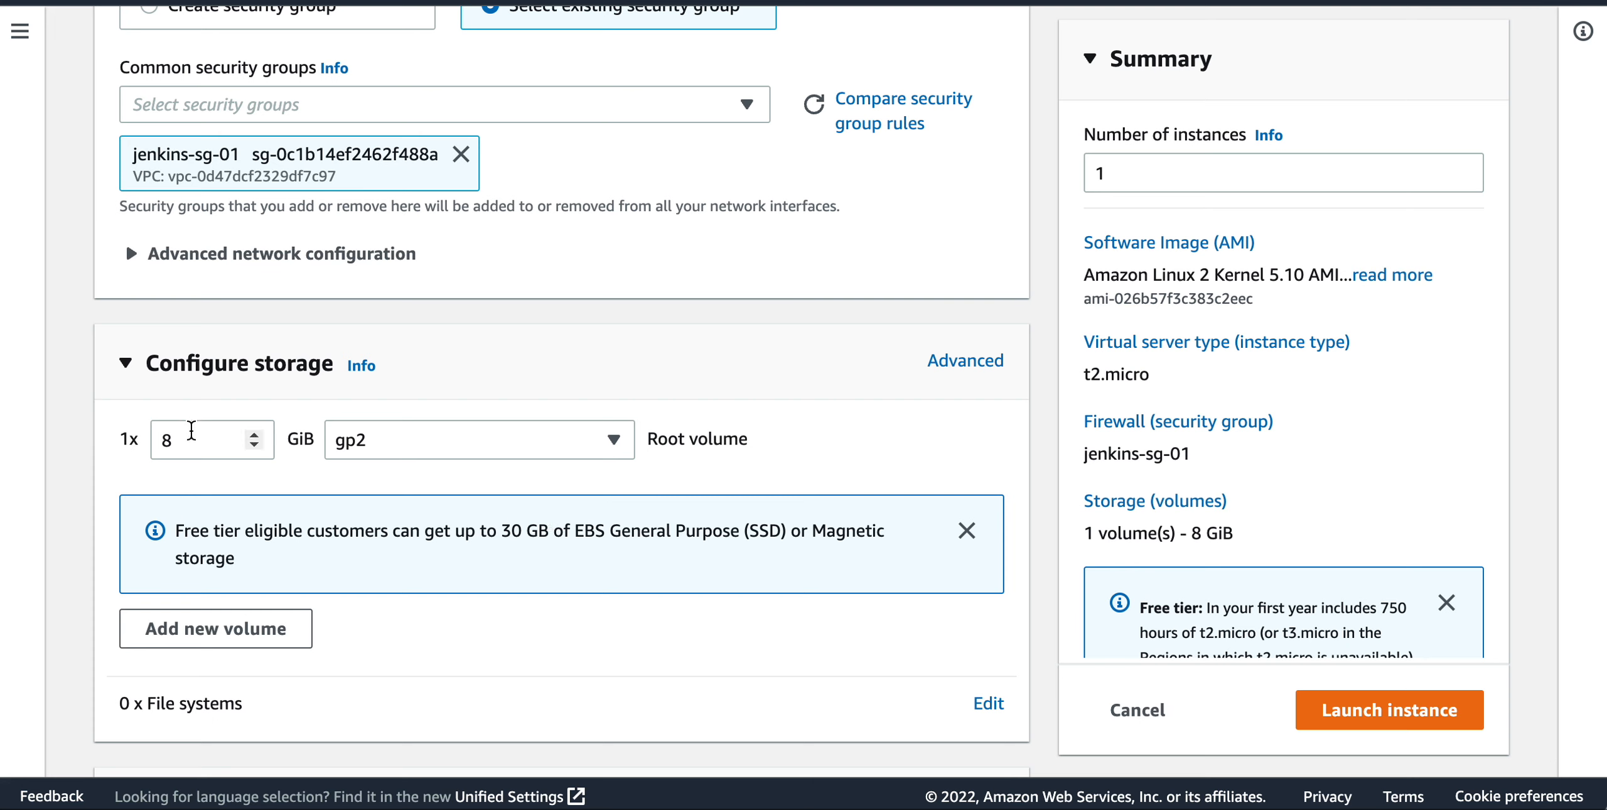
{"action": "left_click", "coordinate": [617, 449]}
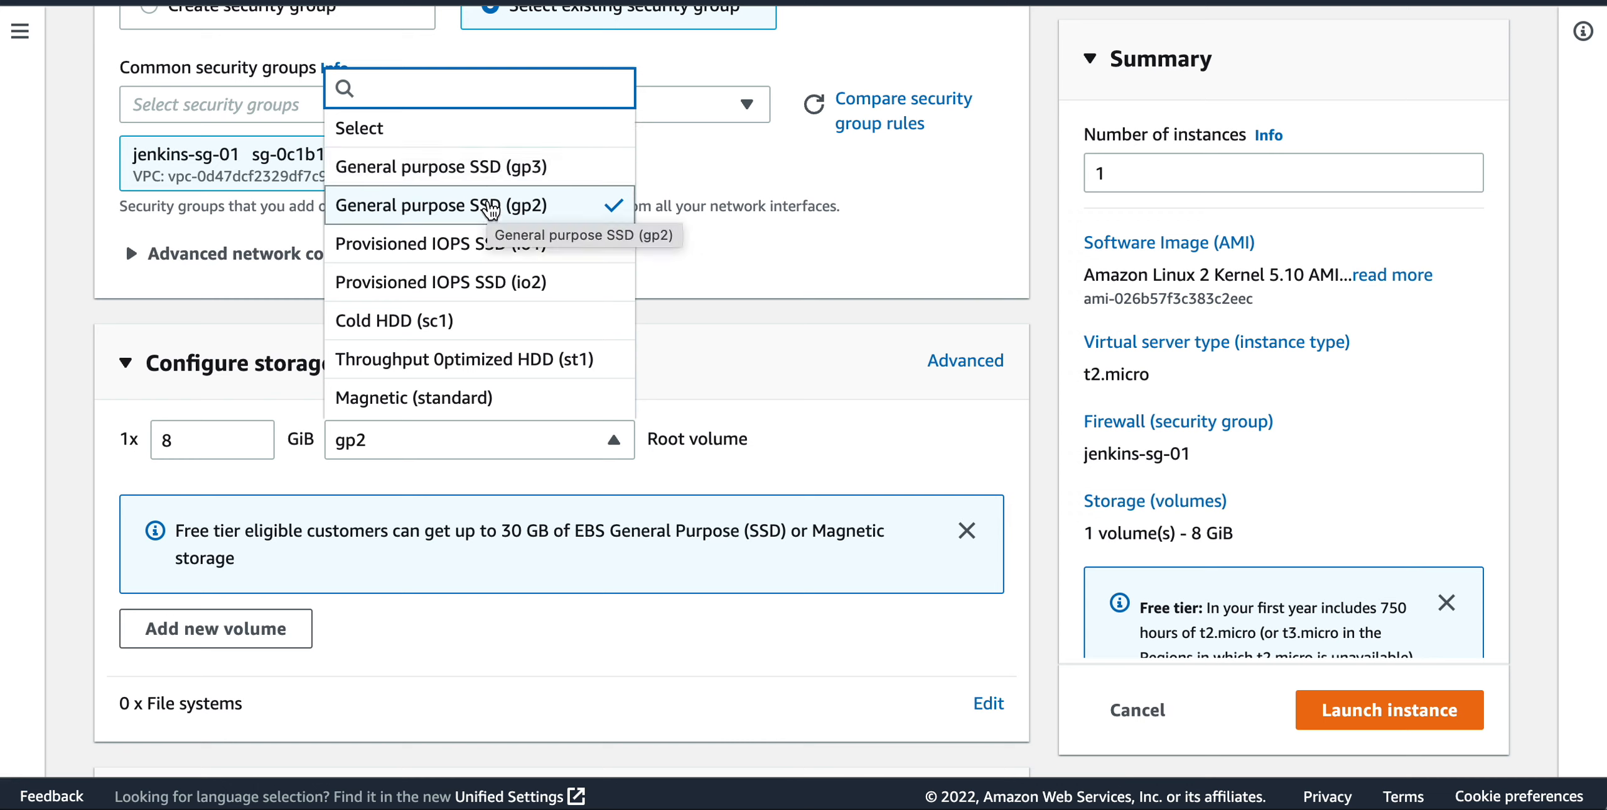
{"action": "left_click", "coordinate": [198, 445]}
{"action": "left_click_drag", "start_coordinate": [205, 445], "coordinate": [102, 457]}
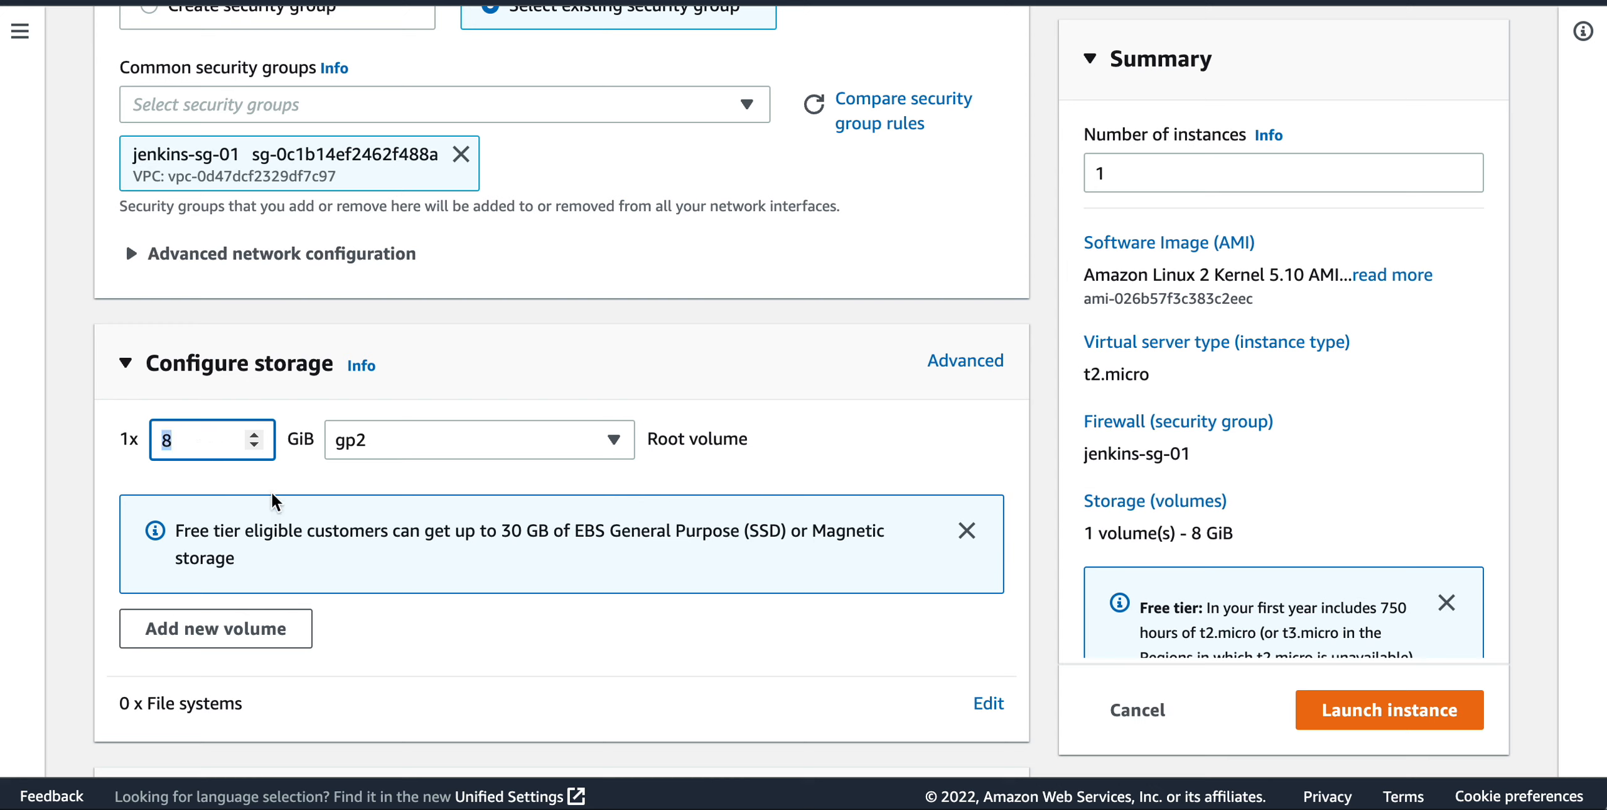
Launch the jenkins-01 instance with the configured settings.
{"action": "scroll", "coordinate": [273, 500], "scroll_direction": "down", "scroll_amount": 2}
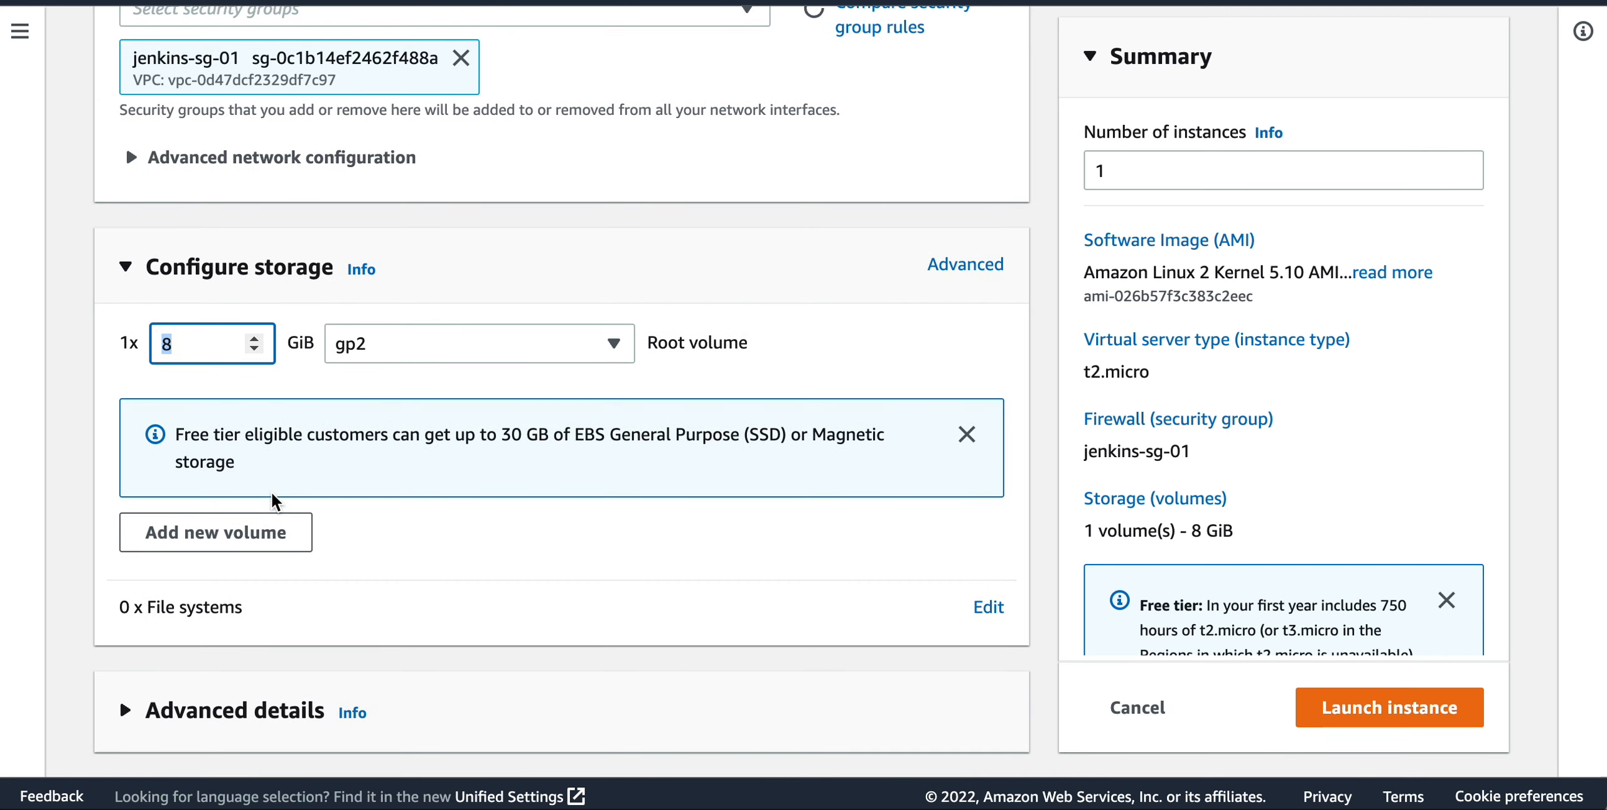
{"action": "scroll", "coordinate": [276, 503], "scroll_direction": "down", "scroll_amount": 1}
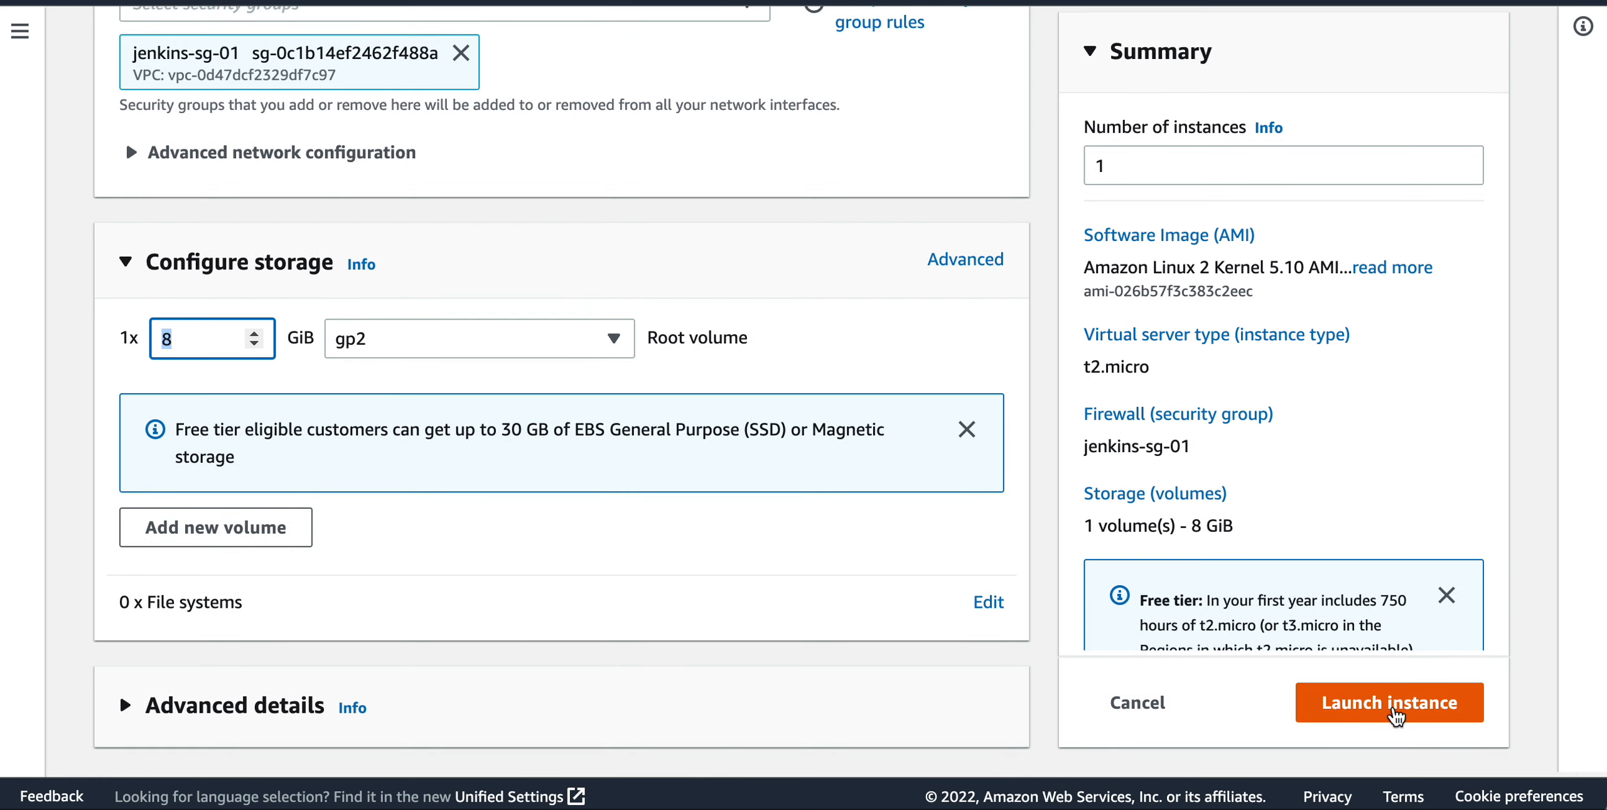
{"action": "left_click", "coordinate": [1391, 705]}
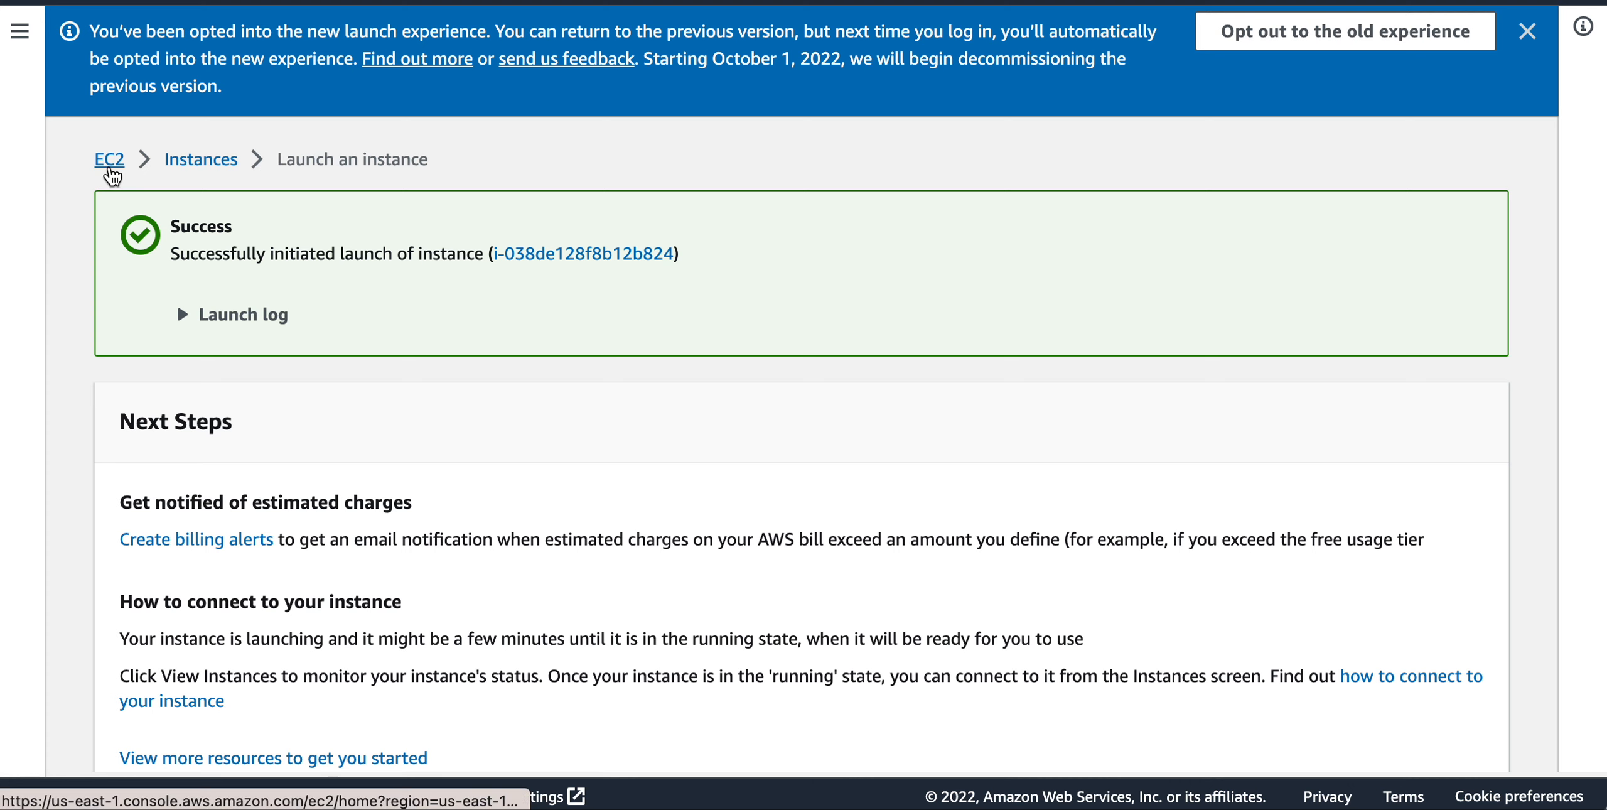
Open the instances list and examine jenkins-01's state, type, availability zone and public IPv4 details.
{"action": "left_click", "coordinate": [182, 162]}
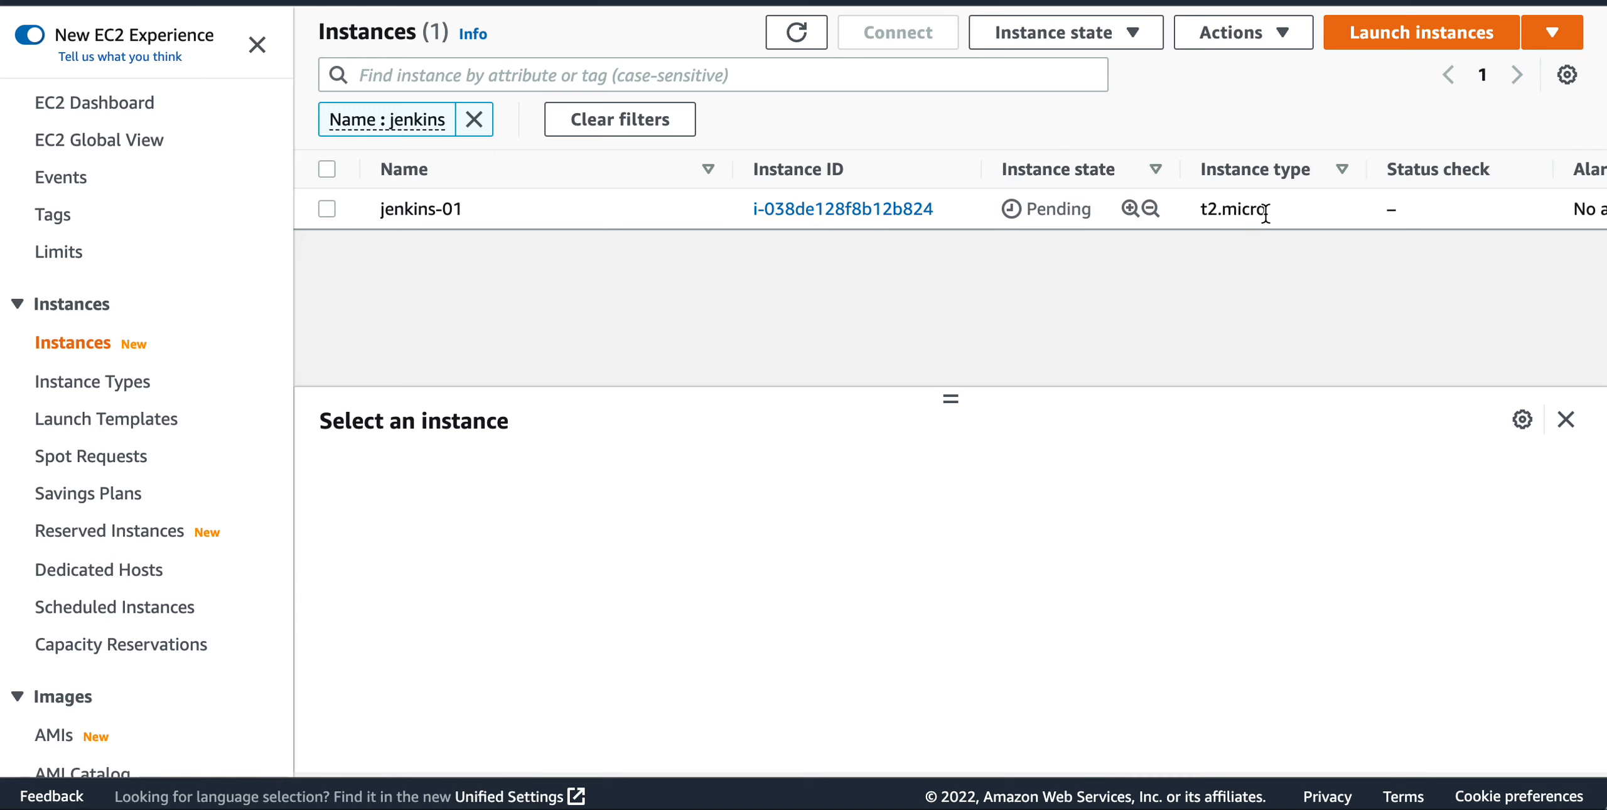
{"action": "scroll", "coordinate": [1265, 211], "scroll_direction": "right", "scroll_amount": 5}
{"action": "scroll", "coordinate": [1266, 211], "scroll_direction": "right", "scroll_amount": 2}
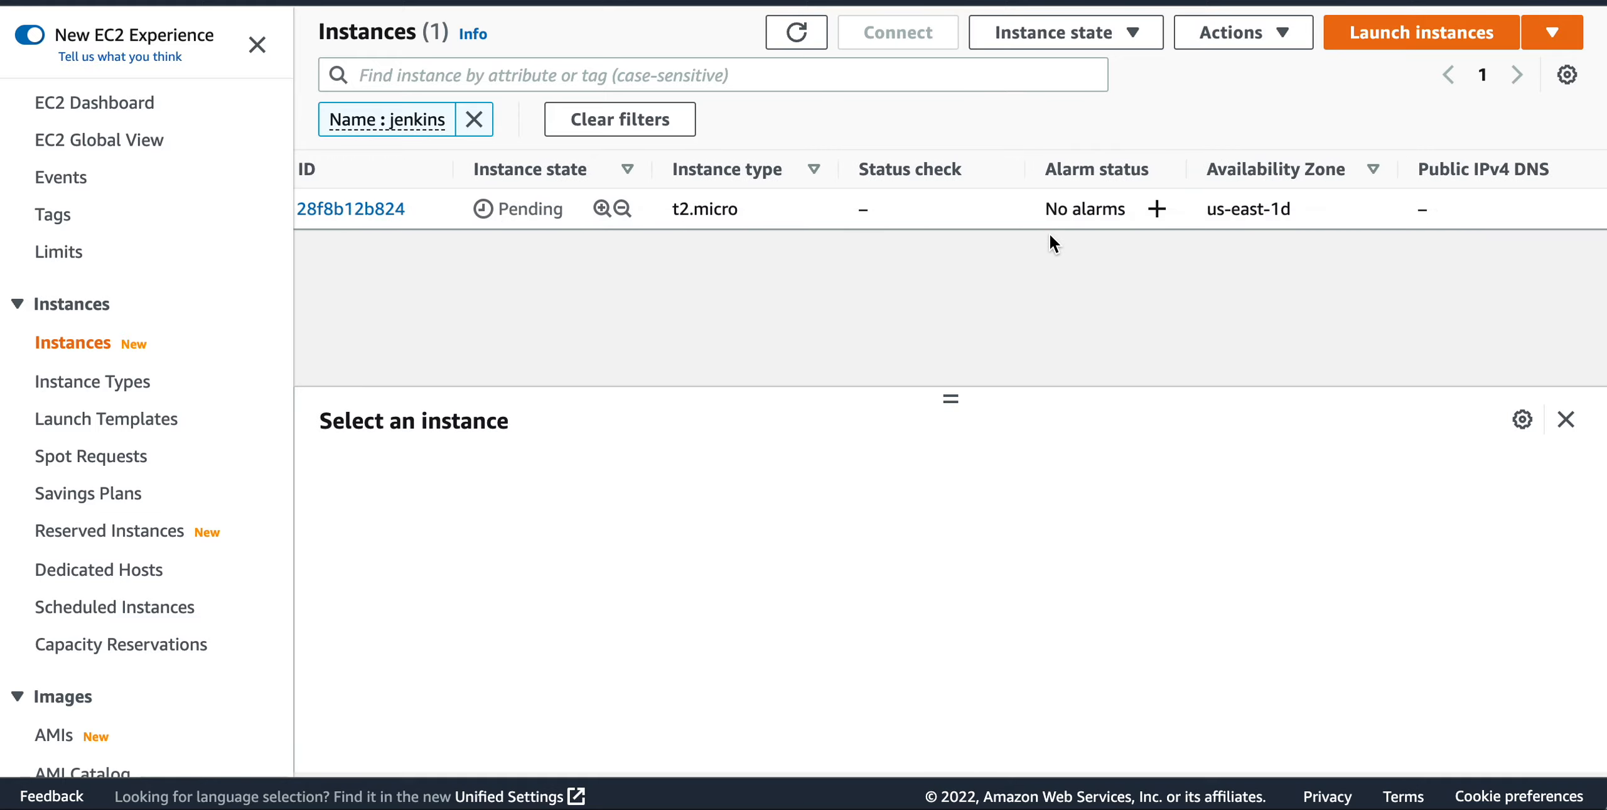
{"action": "scroll", "coordinate": [1278, 207], "scroll_direction": "right", "scroll_amount": 3}
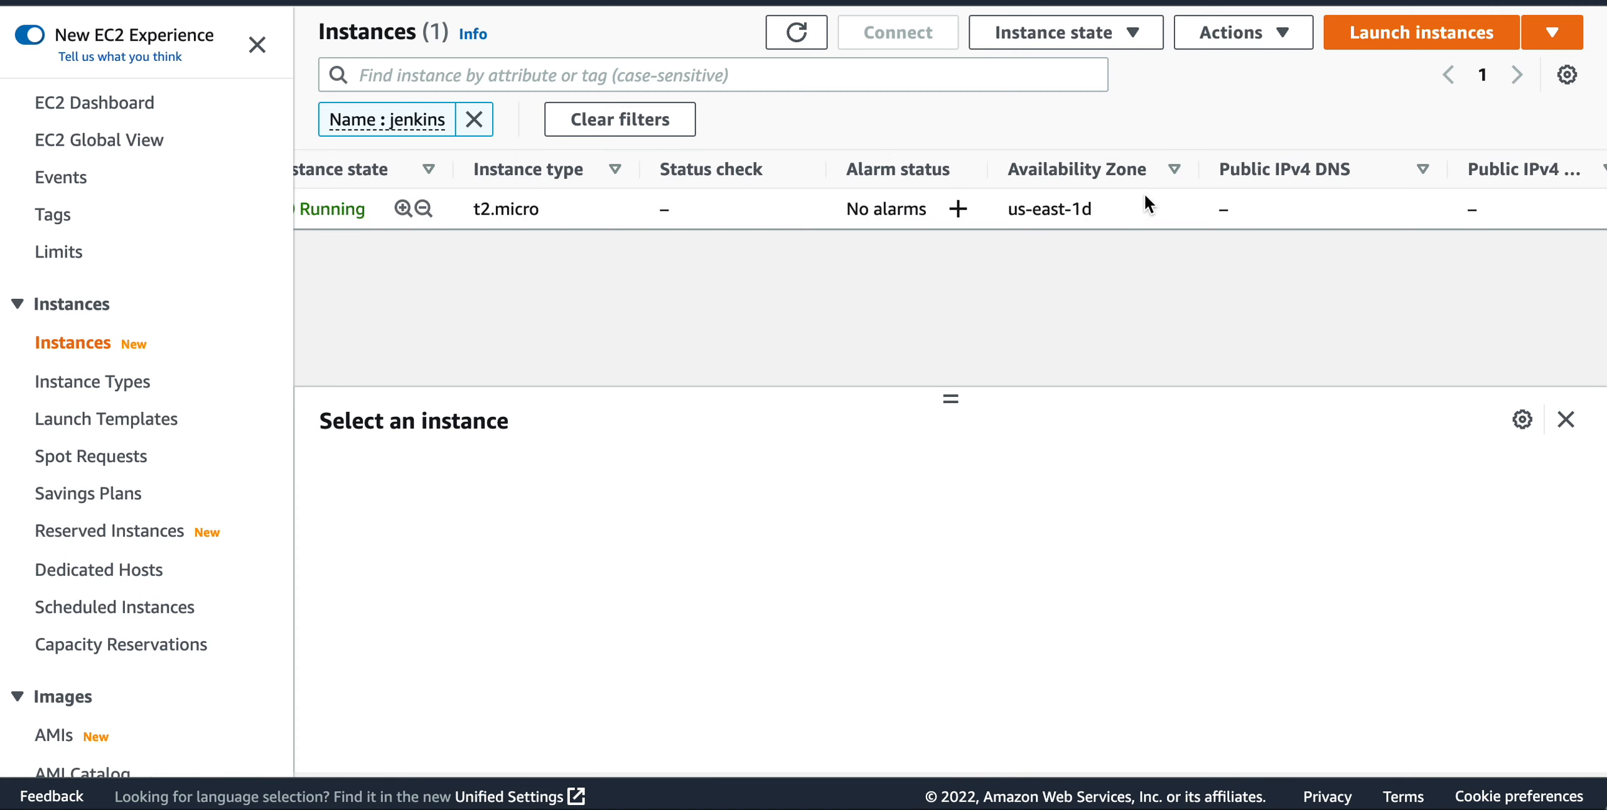
{"action": "scroll", "coordinate": [1145, 193], "scroll_direction": "left", "scroll_amount": 2}
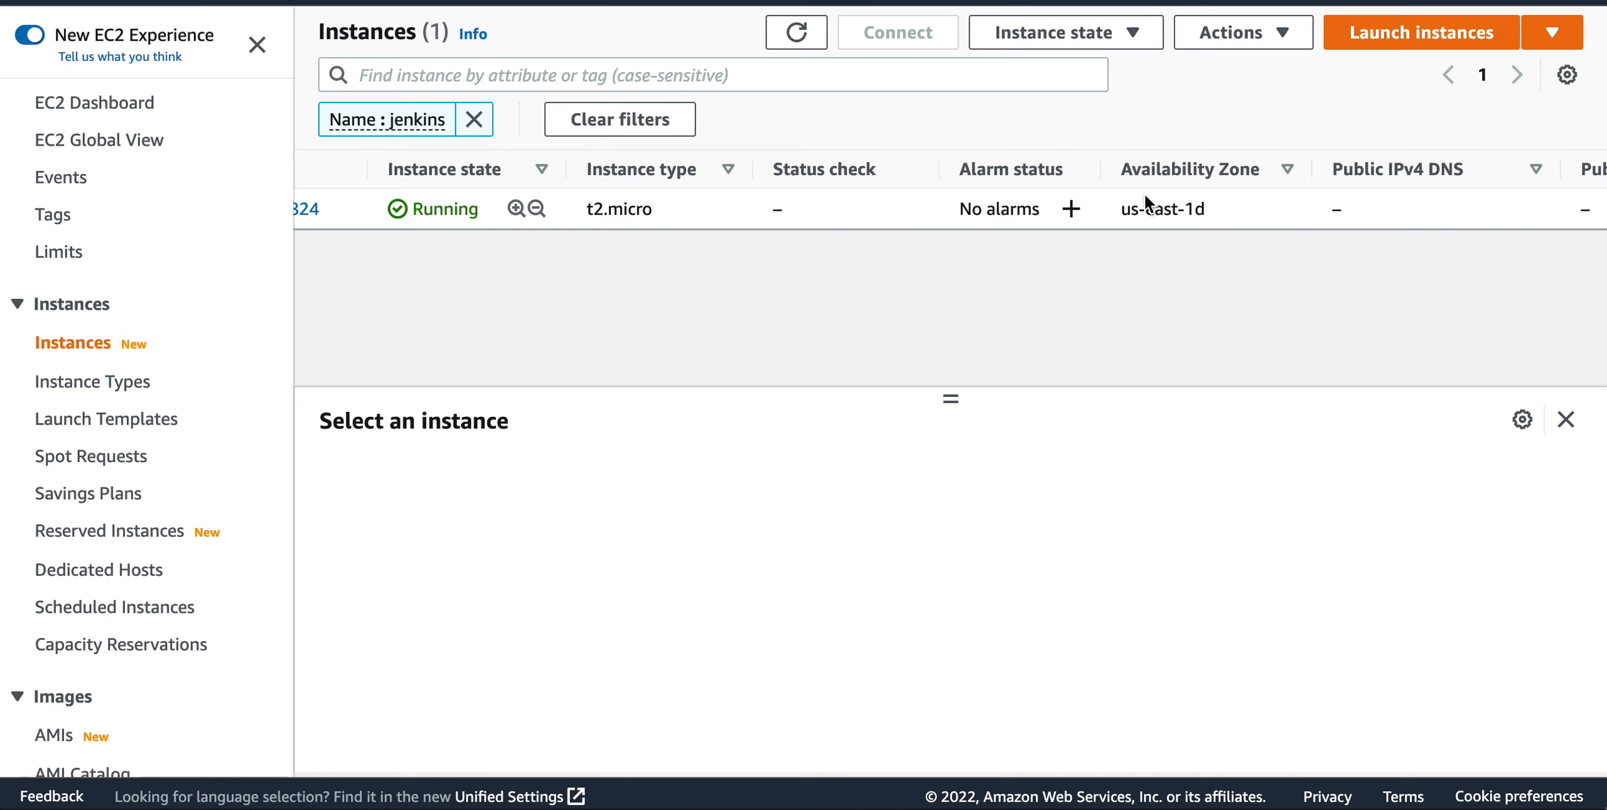
{"action": "scroll", "coordinate": [1146, 200], "scroll_direction": "right", "scroll_amount": 4}
{"action": "scroll", "coordinate": [1146, 200], "scroll_direction": "left", "scroll_amount": 10}
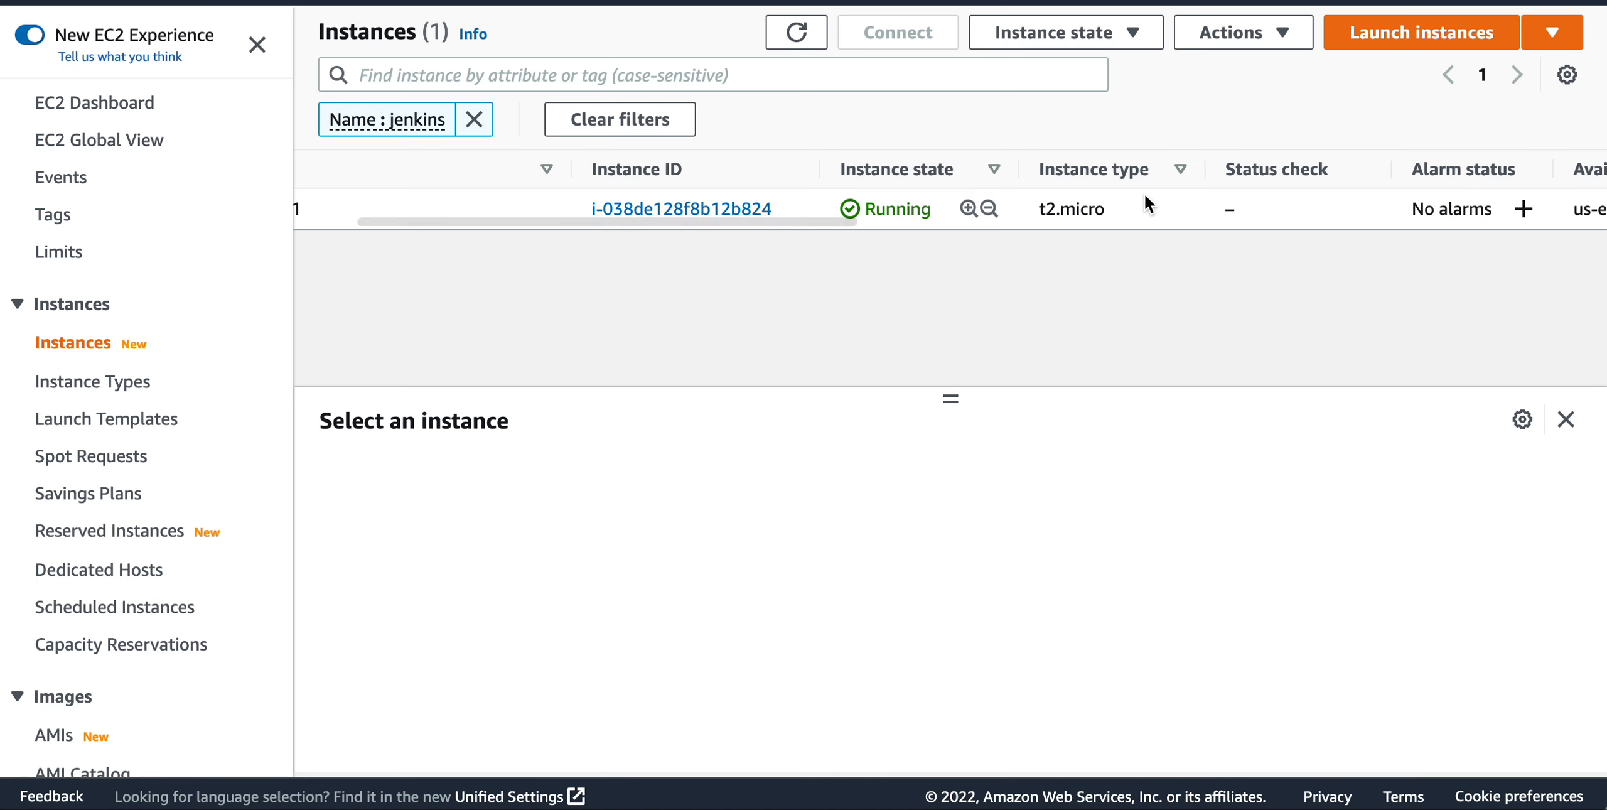
Switch to the presentation and examine the AWS topology slide's internet gateway, EC2 instance and Elastic IP address elements.
{"action": "key", "text": "super+Tab"}
{"action": "key", "text": "super+Tab"}
{"action": "key", "text": "super+Tab"}
{"action": "key", "text": "super+Tab"}
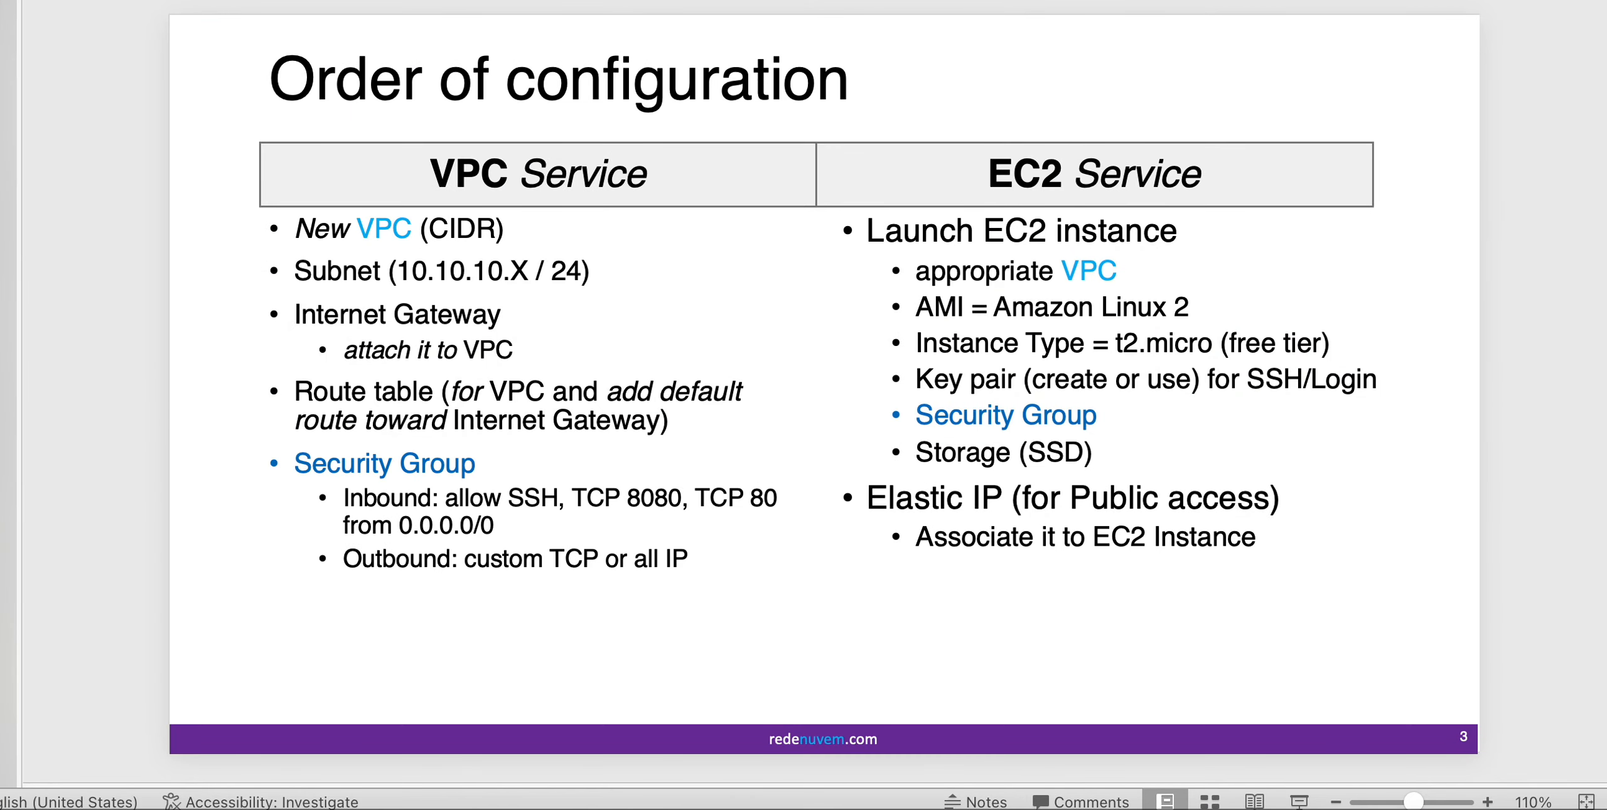
{"action": "key", "text": "Down"}
{"action": "left_click", "coordinate": [535, 467]}
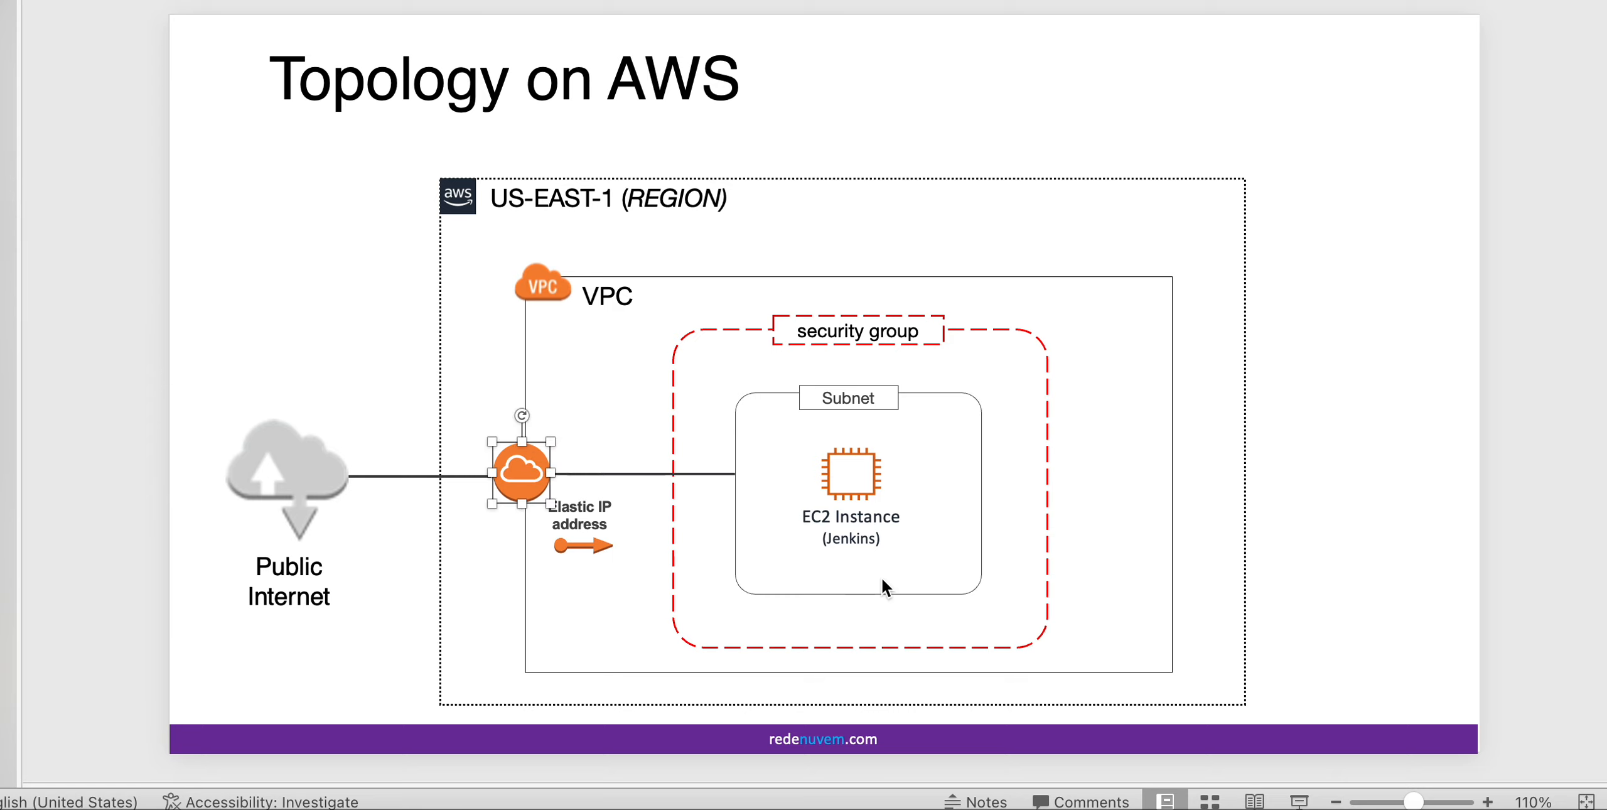
{"action": "left_click", "coordinate": [865, 496]}
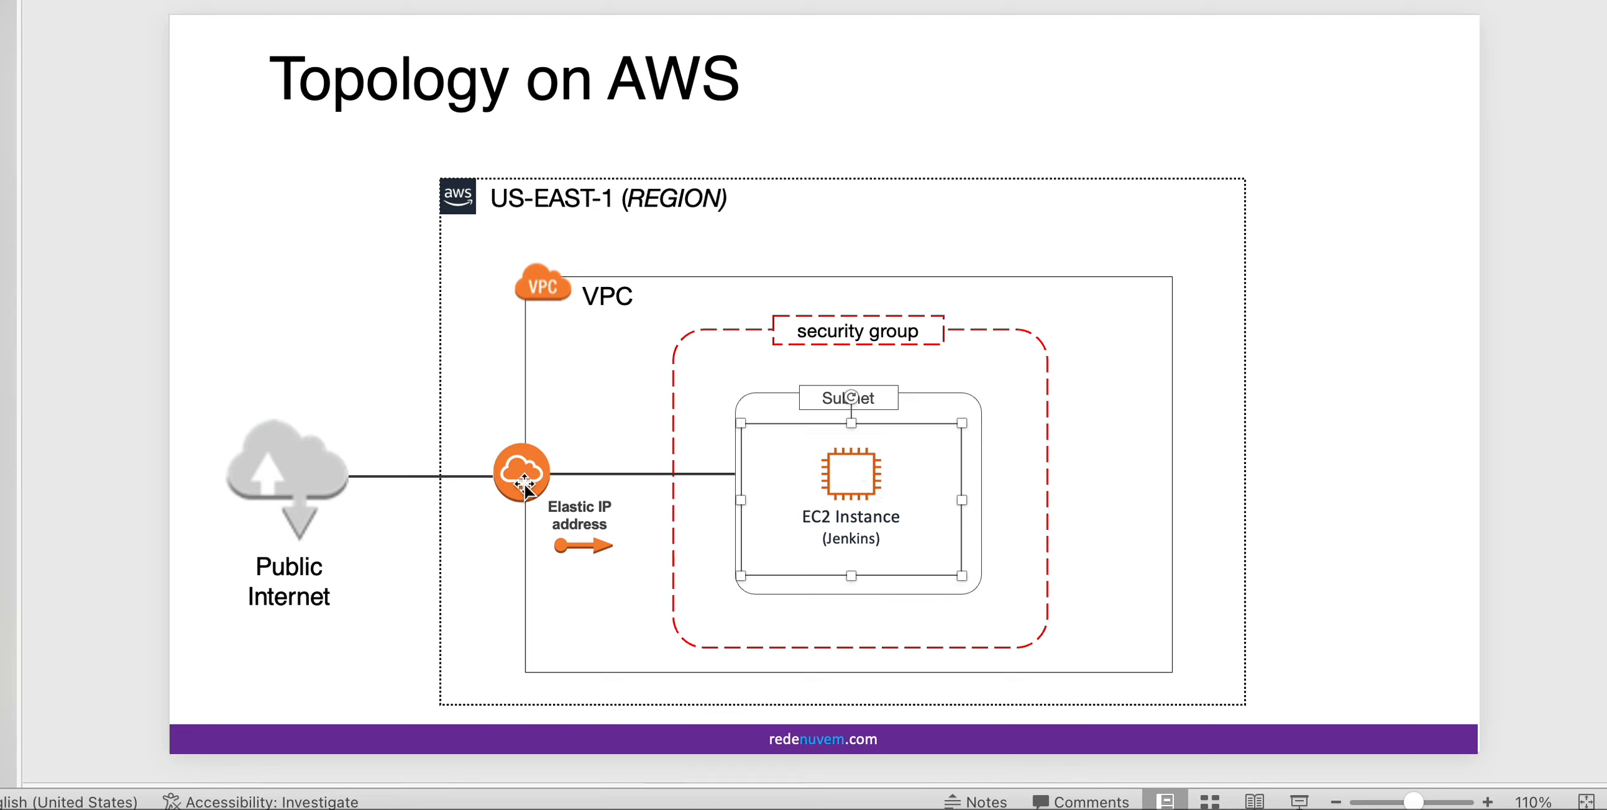
{"action": "left_click", "coordinate": [581, 506]}
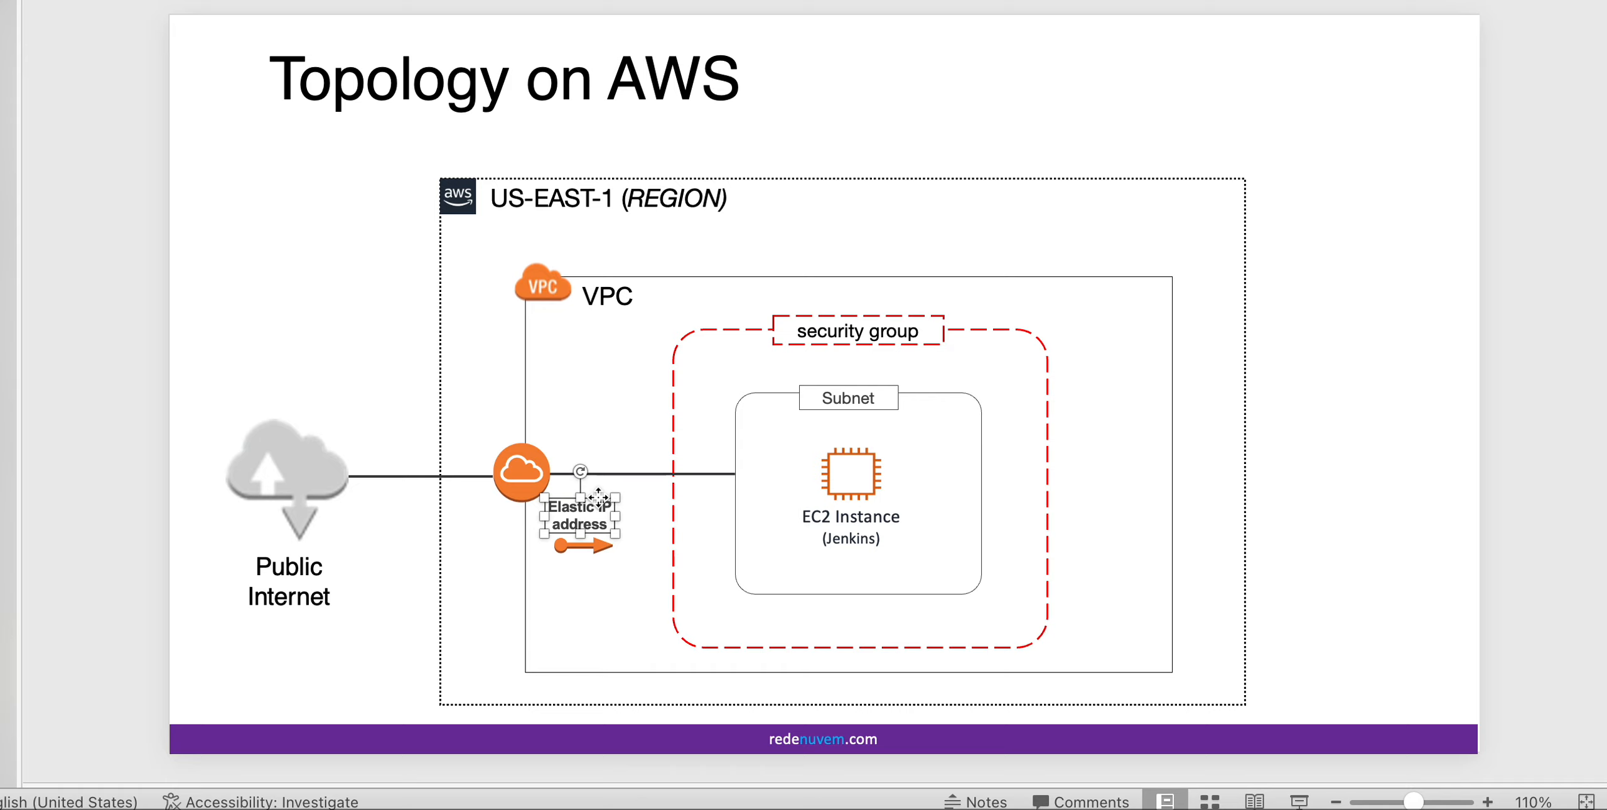
Switch back to the AWS console and open the Elastic IP addresses list, selecting the existing address.
{"action": "key", "text": "super+Tab"}
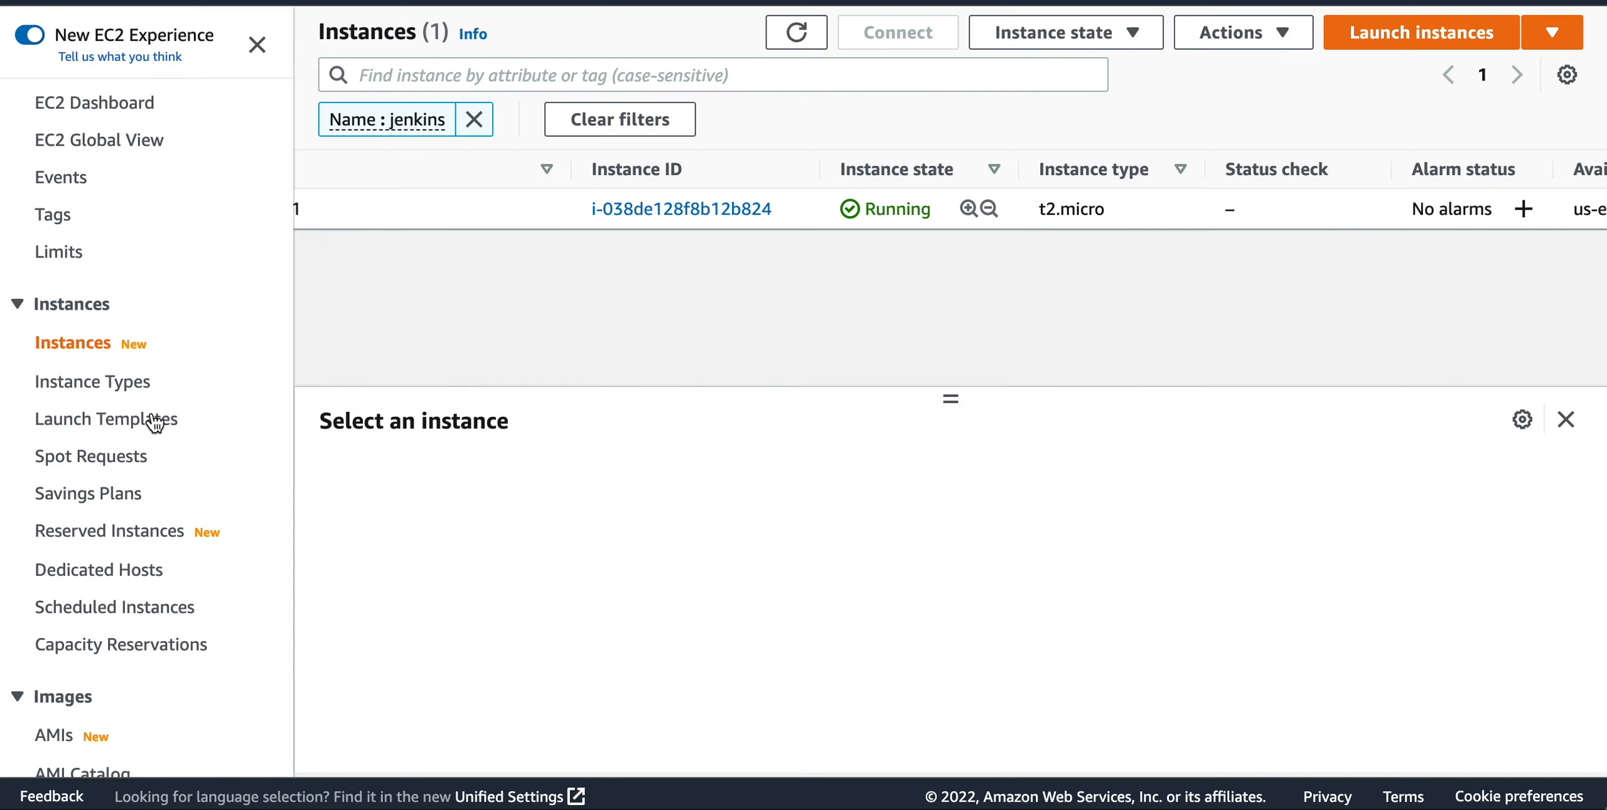
{"action": "scroll", "coordinate": [127, 550], "scroll_direction": "down", "scroll_amount": 10}
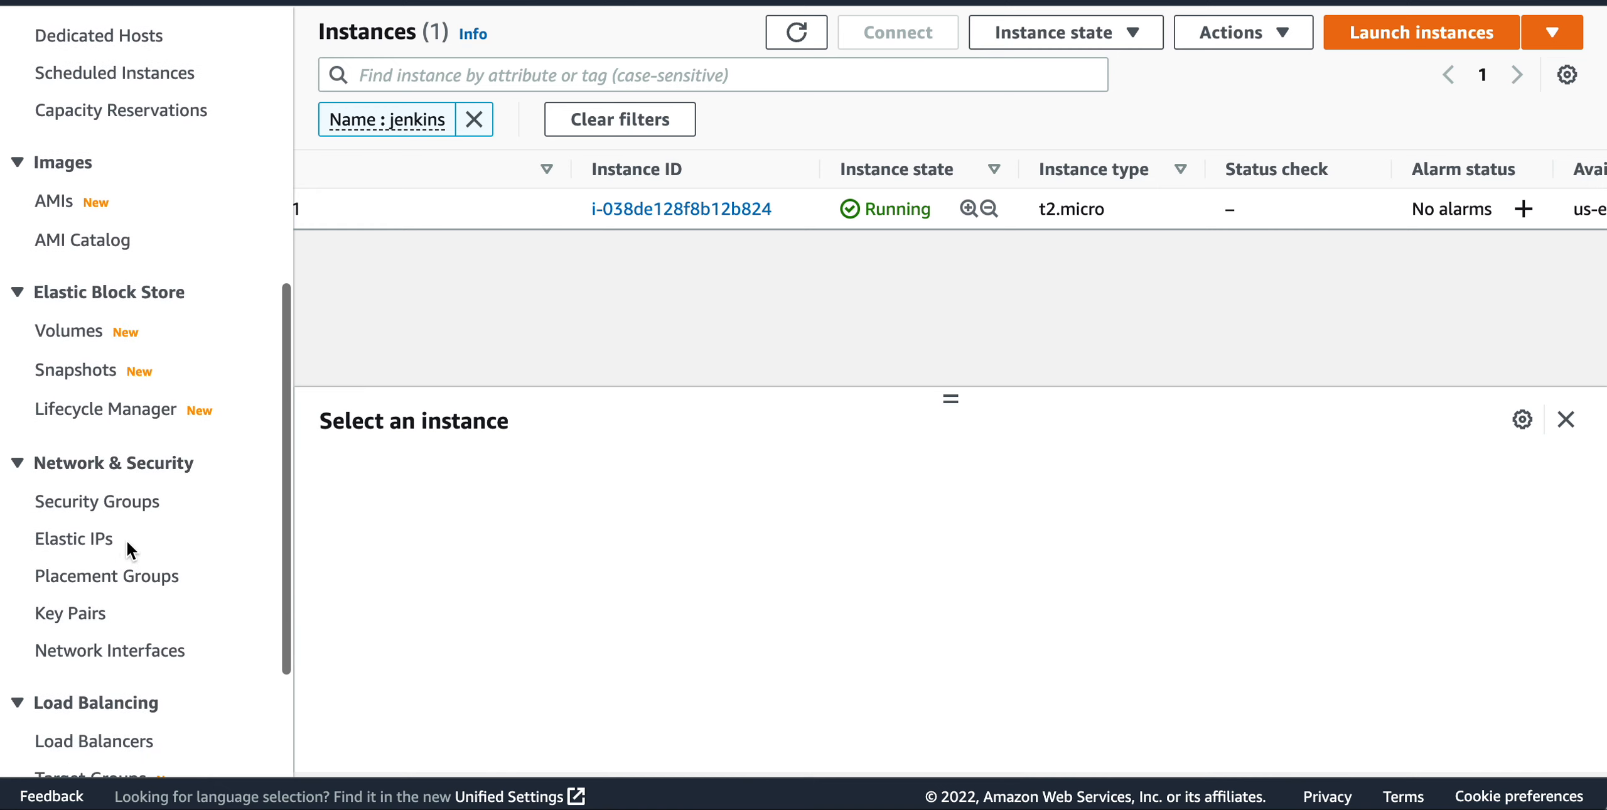
{"action": "left_click", "coordinate": [96, 543]}
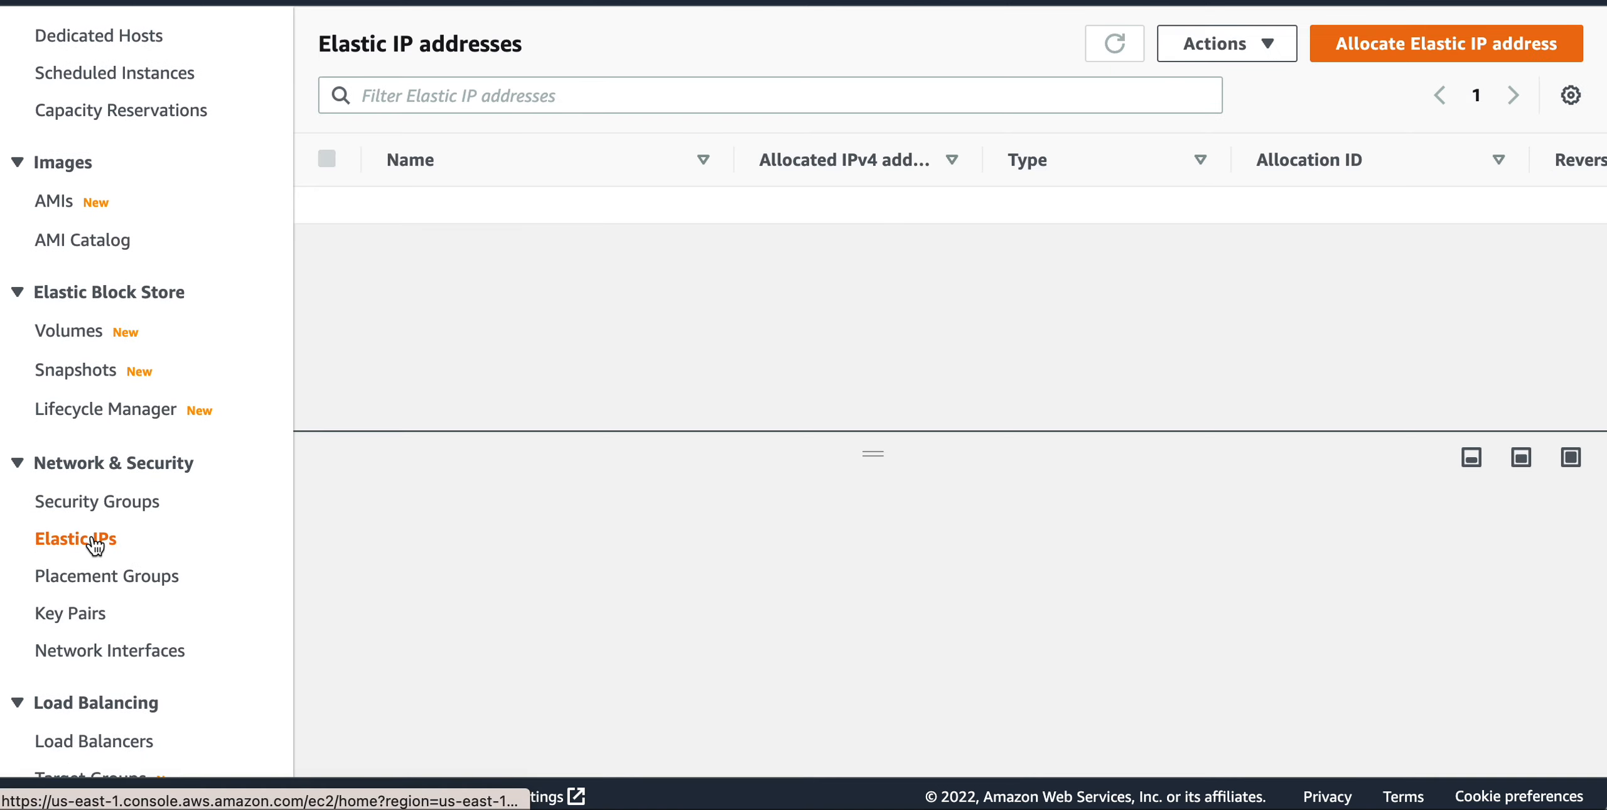
{"action": "left_click", "coordinate": [784, 216]}
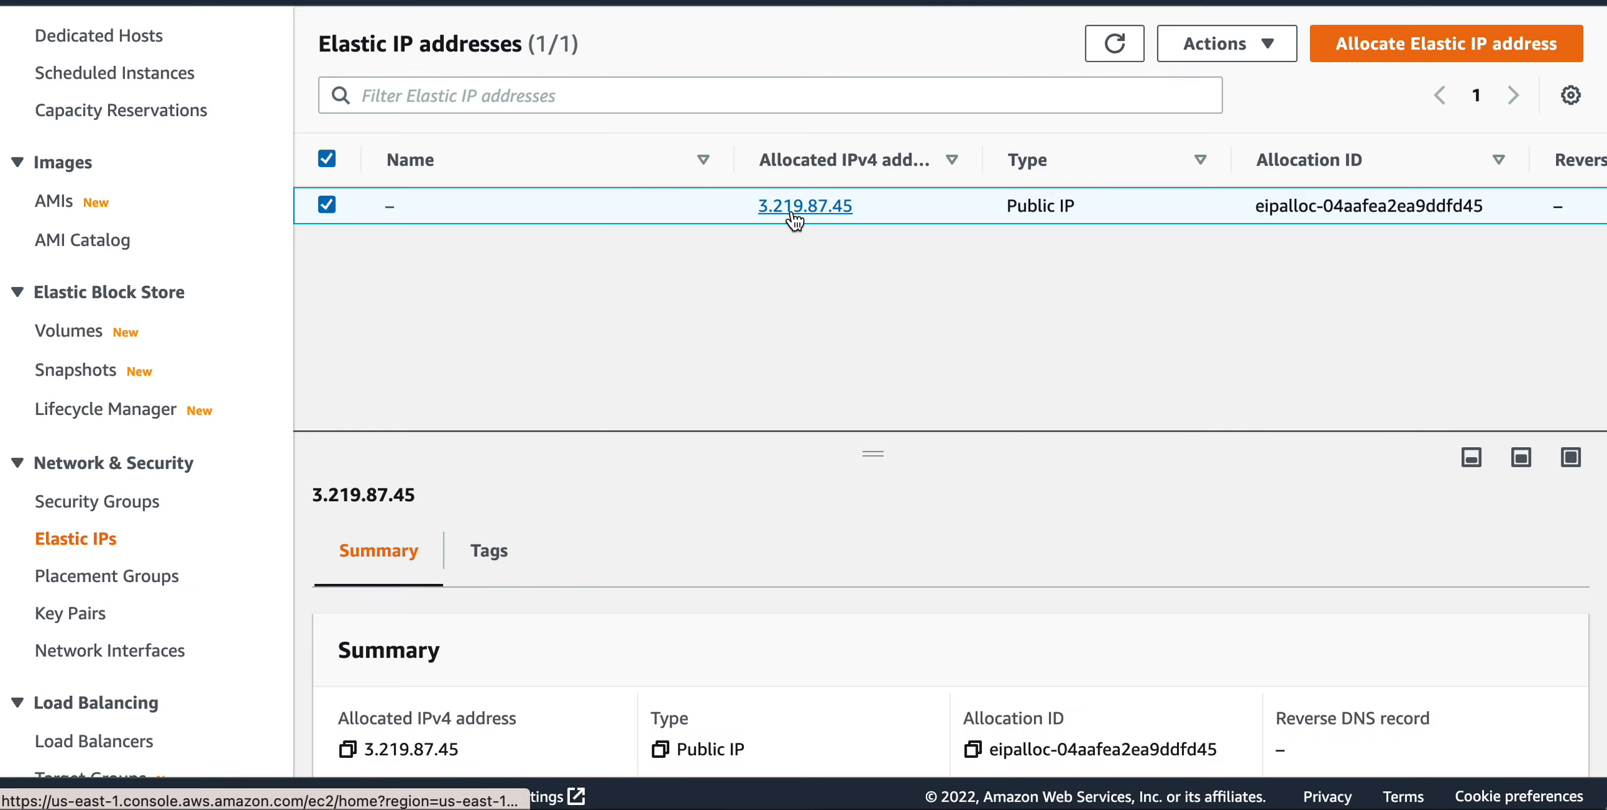
Allocate a new Elastic IP address in the us-east-1 network border group from Amazon's pool of IPv4 addresses.
{"action": "left_click", "coordinate": [1394, 51]}
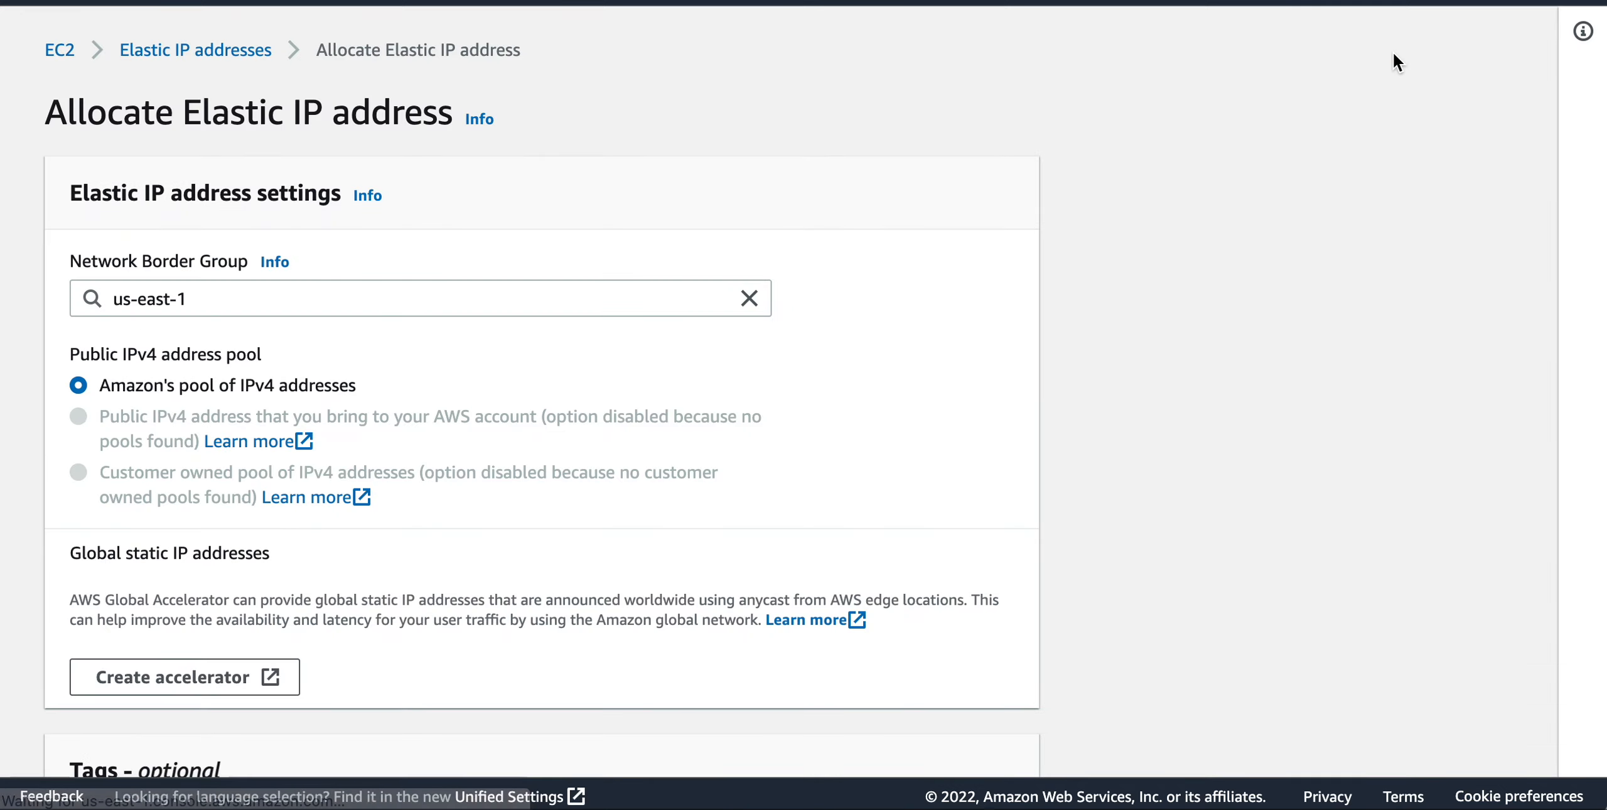
{"action": "scroll", "coordinate": [389, 481], "scroll_direction": "down", "scroll_amount": 2}
{"action": "scroll", "coordinate": [388, 480], "scroll_direction": "down", "scroll_amount": 3}
{"action": "scroll", "coordinate": [388, 474], "scroll_direction": "up", "scroll_amount": 4}
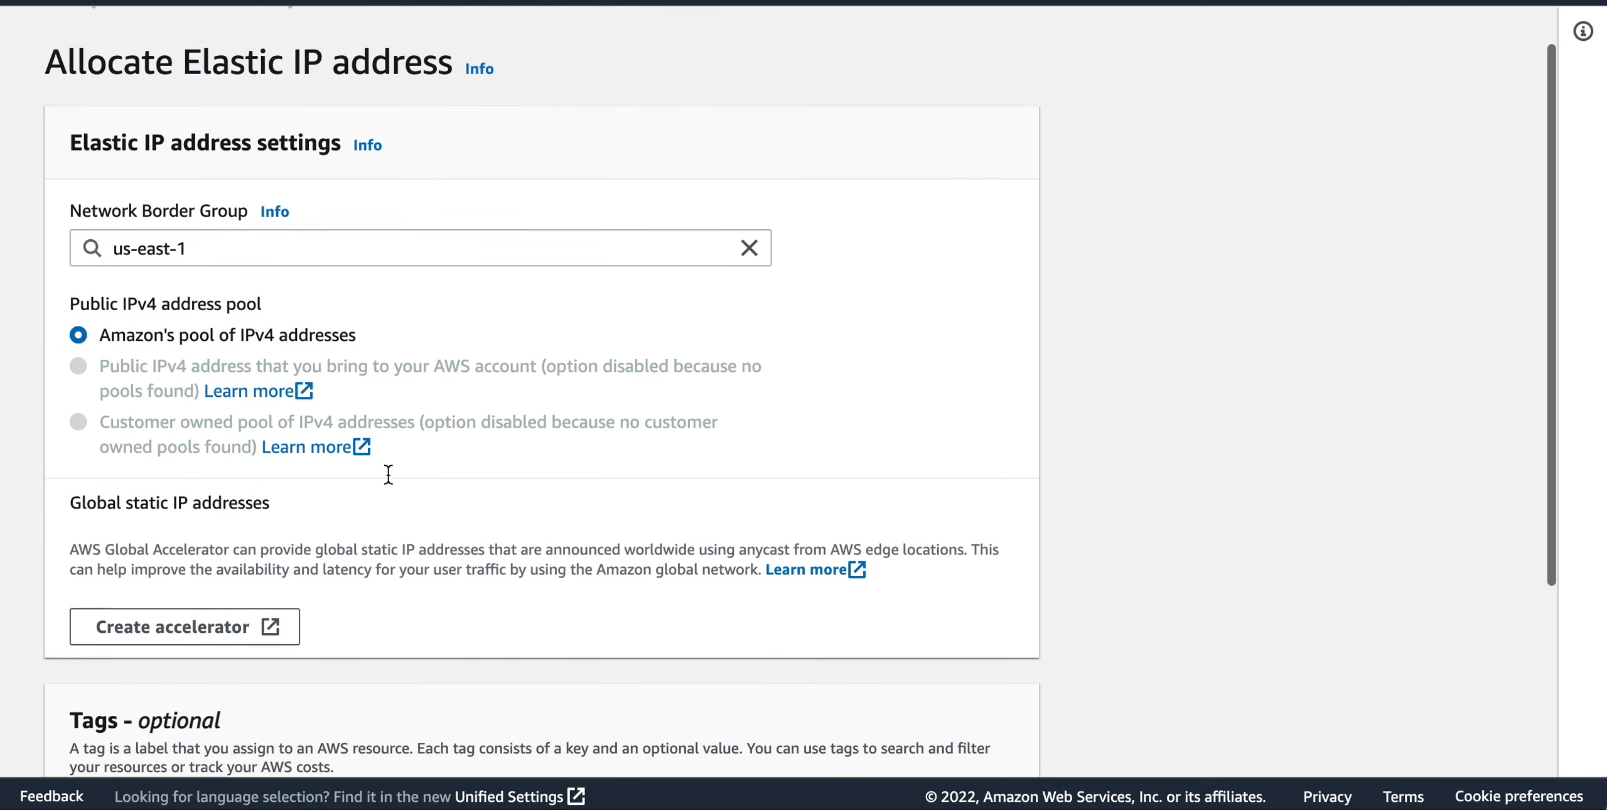
{"action": "scroll", "coordinate": [388, 474], "scroll_direction": "up", "scroll_amount": 1}
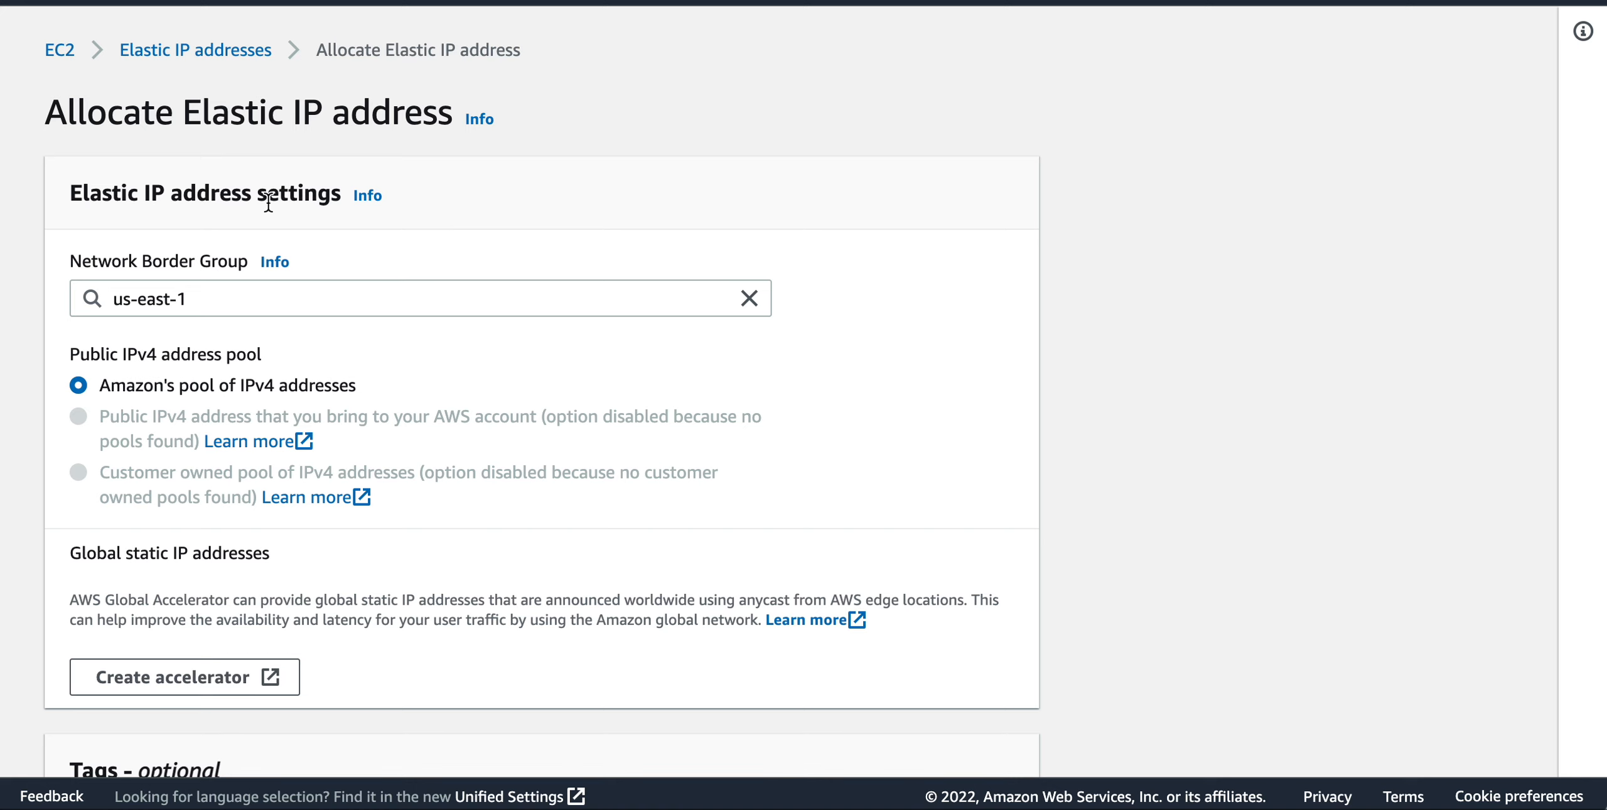
{"action": "scroll", "coordinate": [781, 581], "scroll_direction": "down", "scroll_amount": 5}
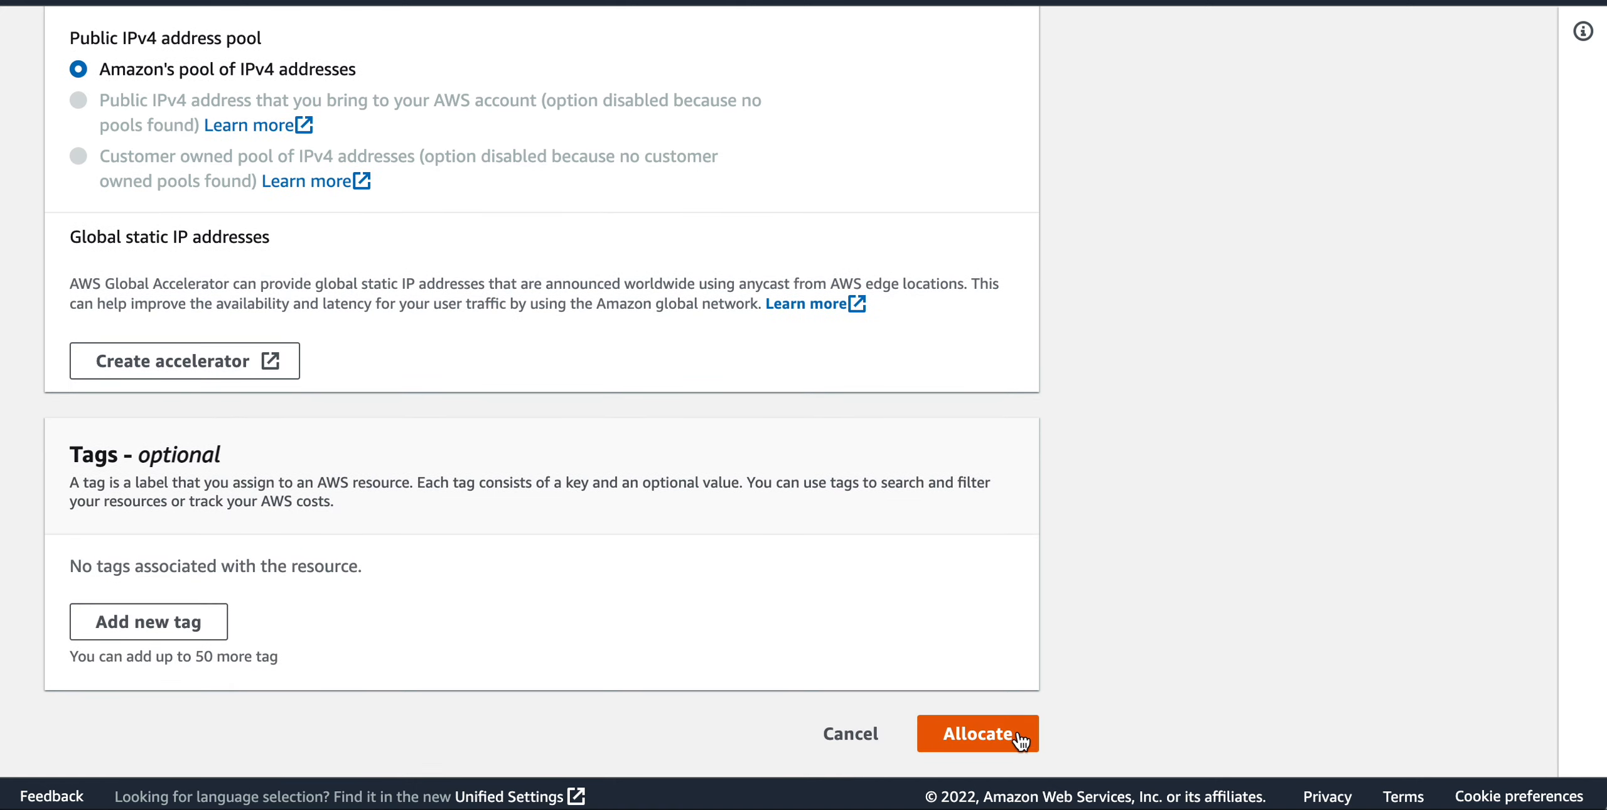
{"action": "left_click", "coordinate": [1010, 736]}
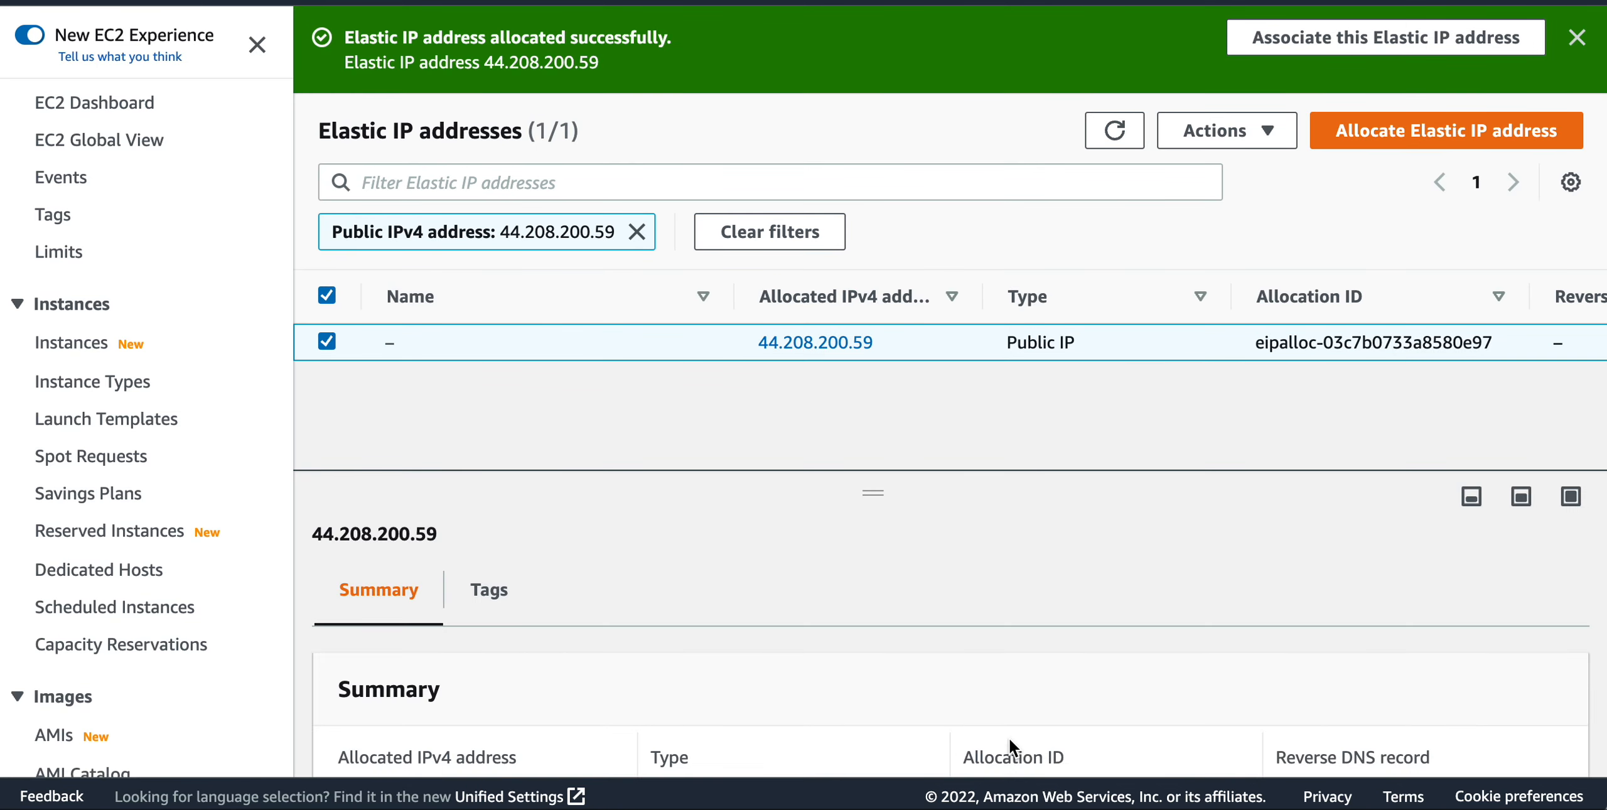
Examine the newly allocated Elastic IP address's summary, tags and available actions.
{"action": "scroll", "coordinate": [965, 678], "scroll_direction": "down", "scroll_amount": 4}
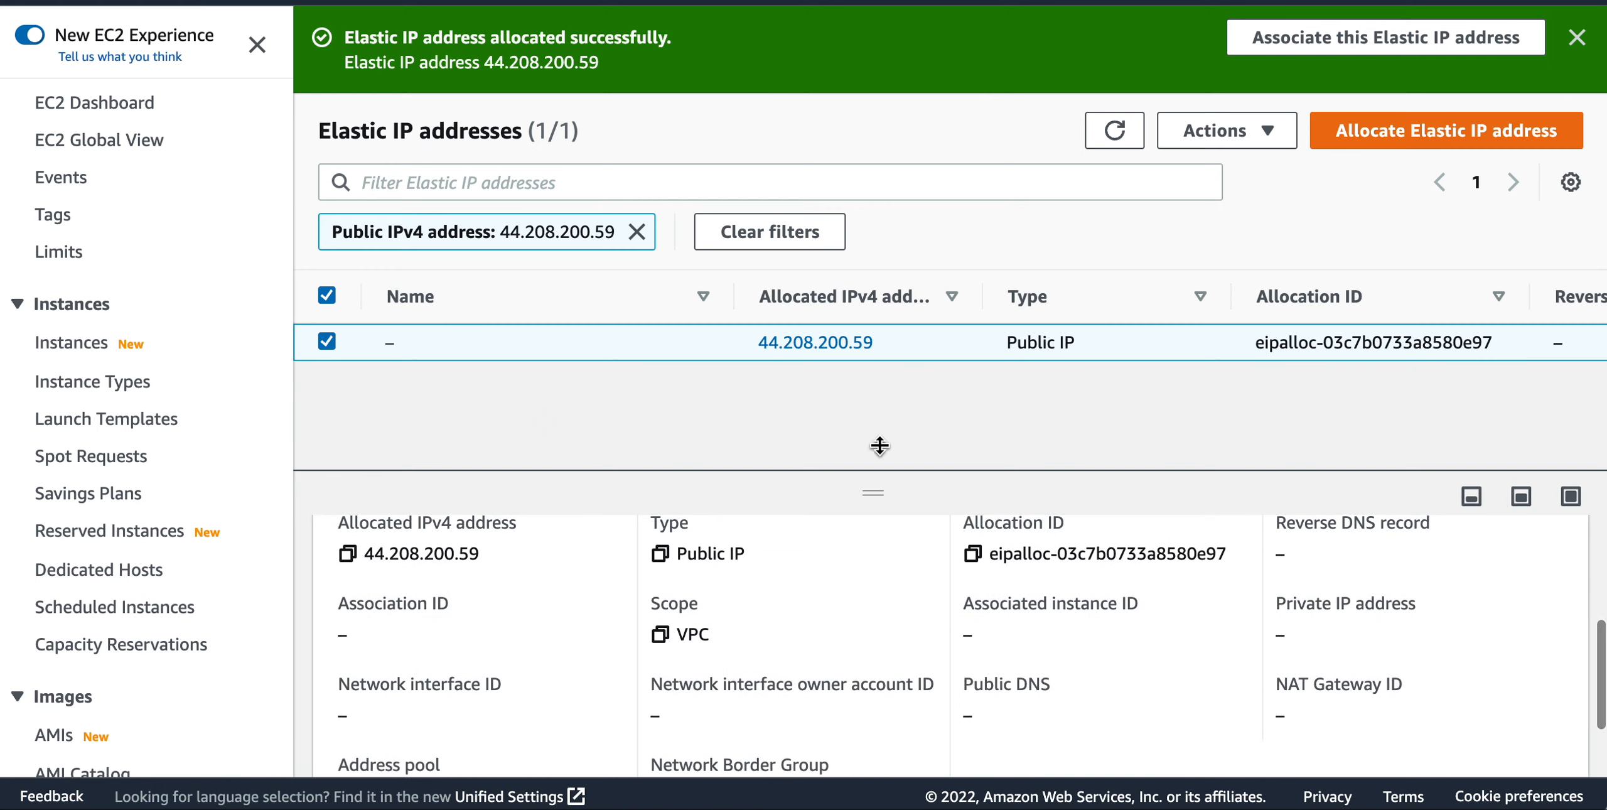
{"action": "left_click", "coordinate": [815, 342]}
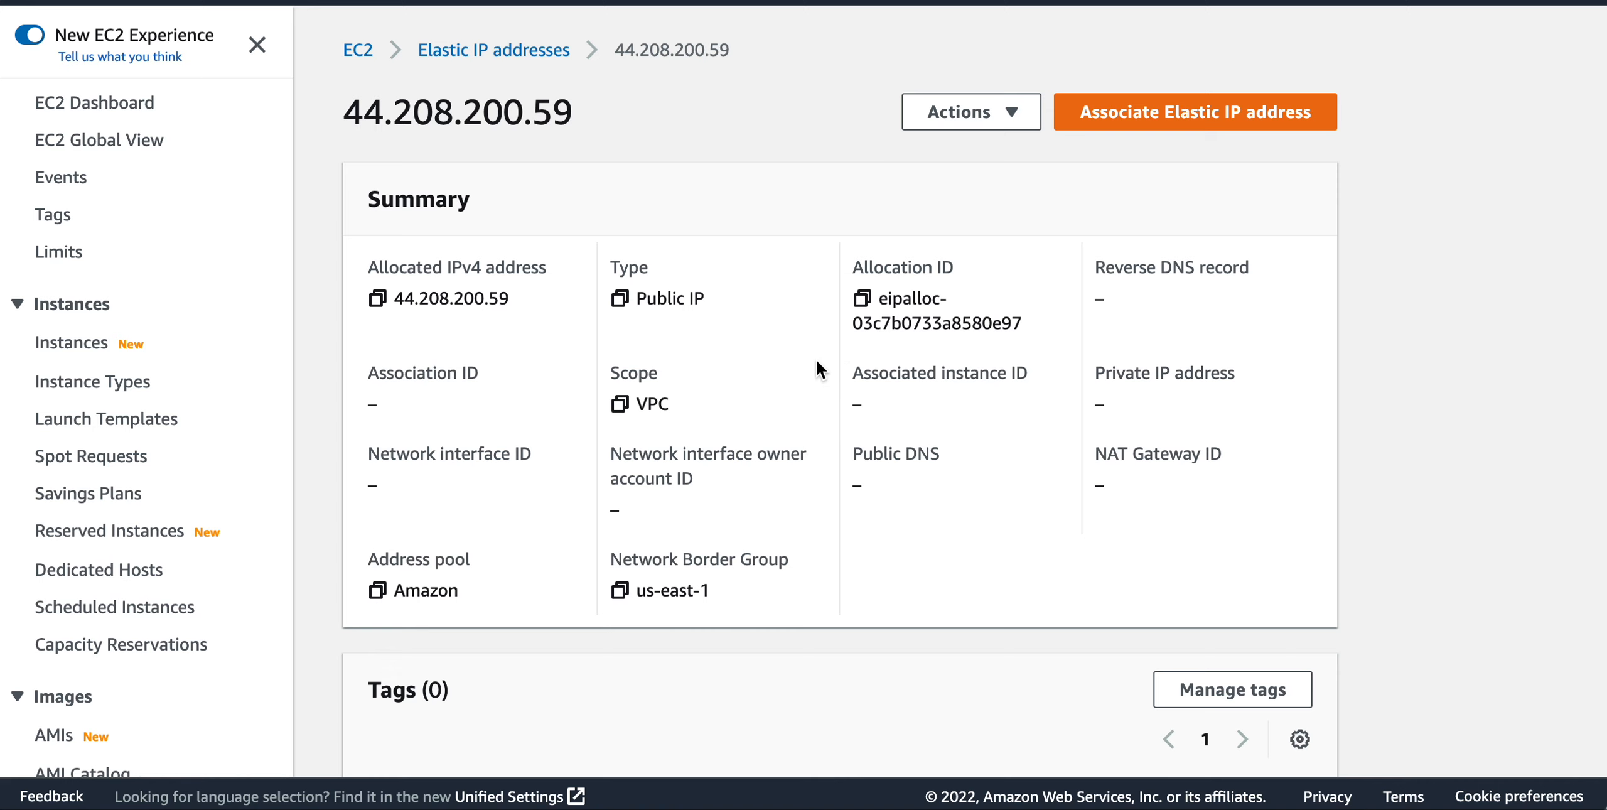
{"action": "scroll", "coordinate": [672, 466], "scroll_direction": "down", "scroll_amount": 2}
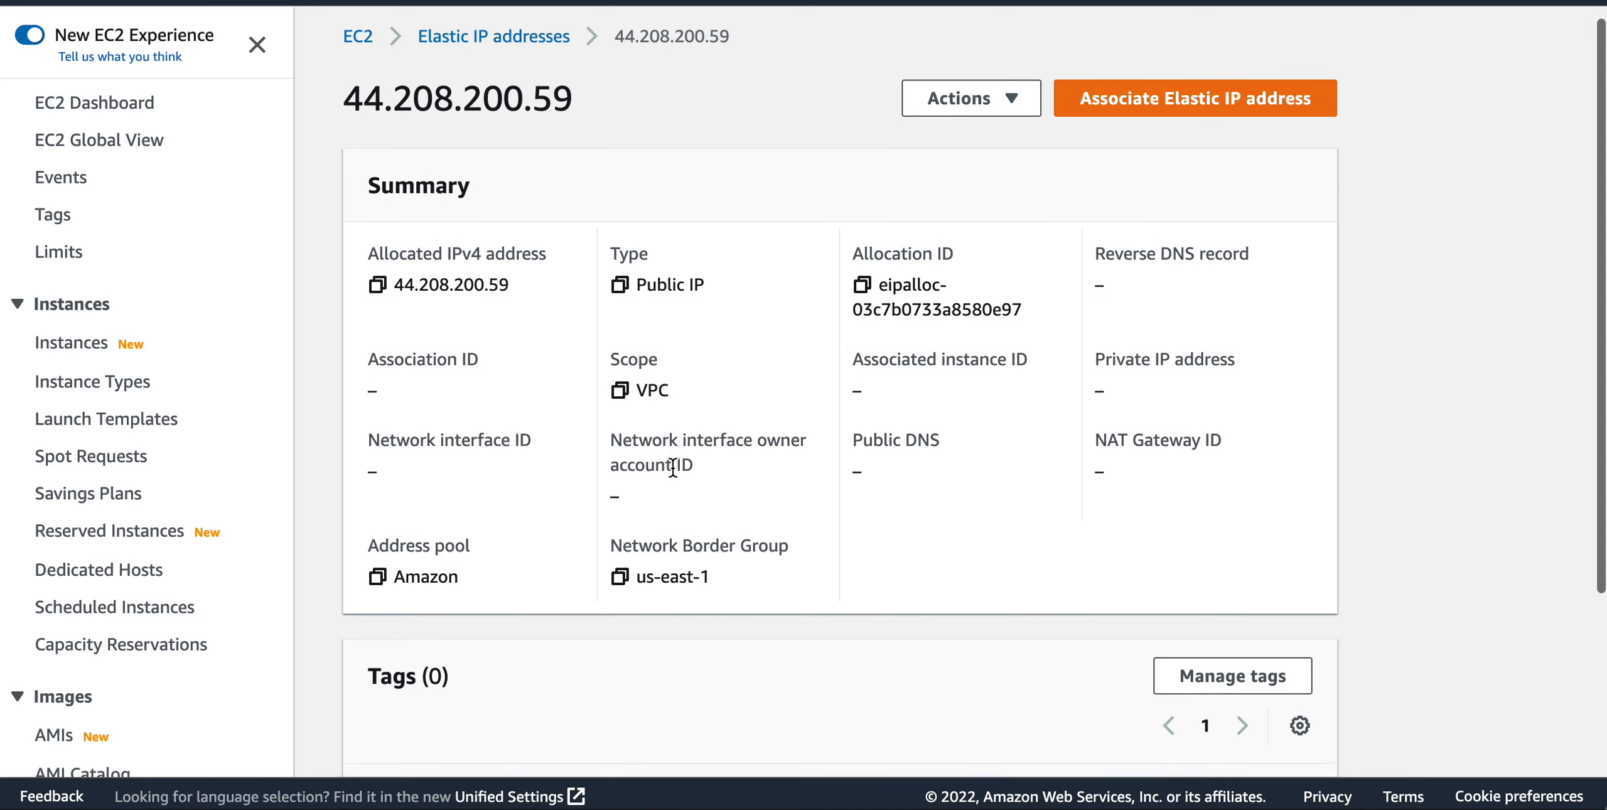
{"action": "scroll", "coordinate": [672, 466], "scroll_direction": "down", "scroll_amount": 5}
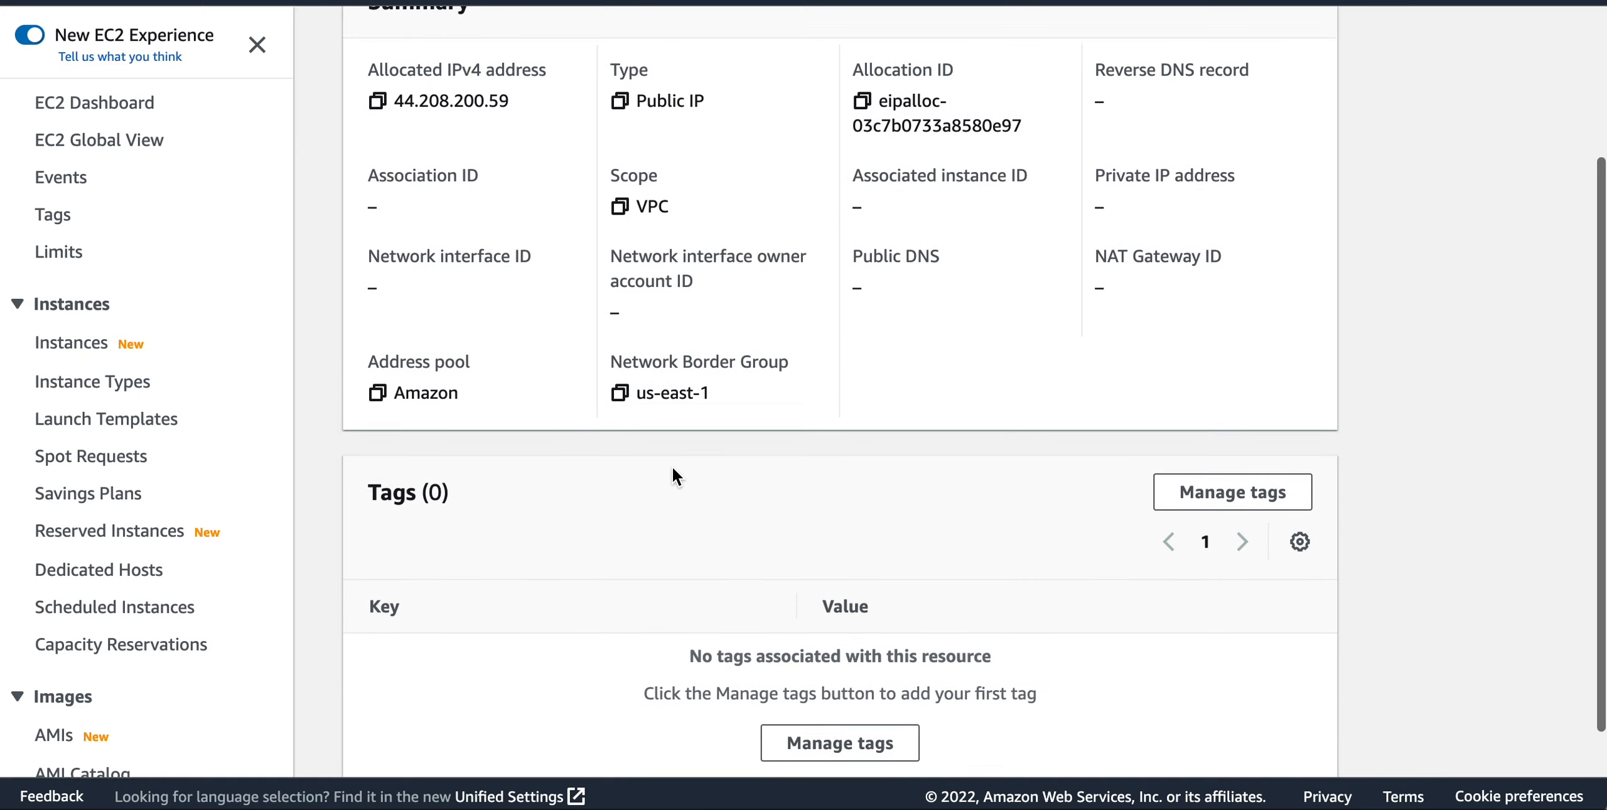
{"action": "scroll", "coordinate": [672, 466], "scroll_direction": "up", "scroll_amount": 5}
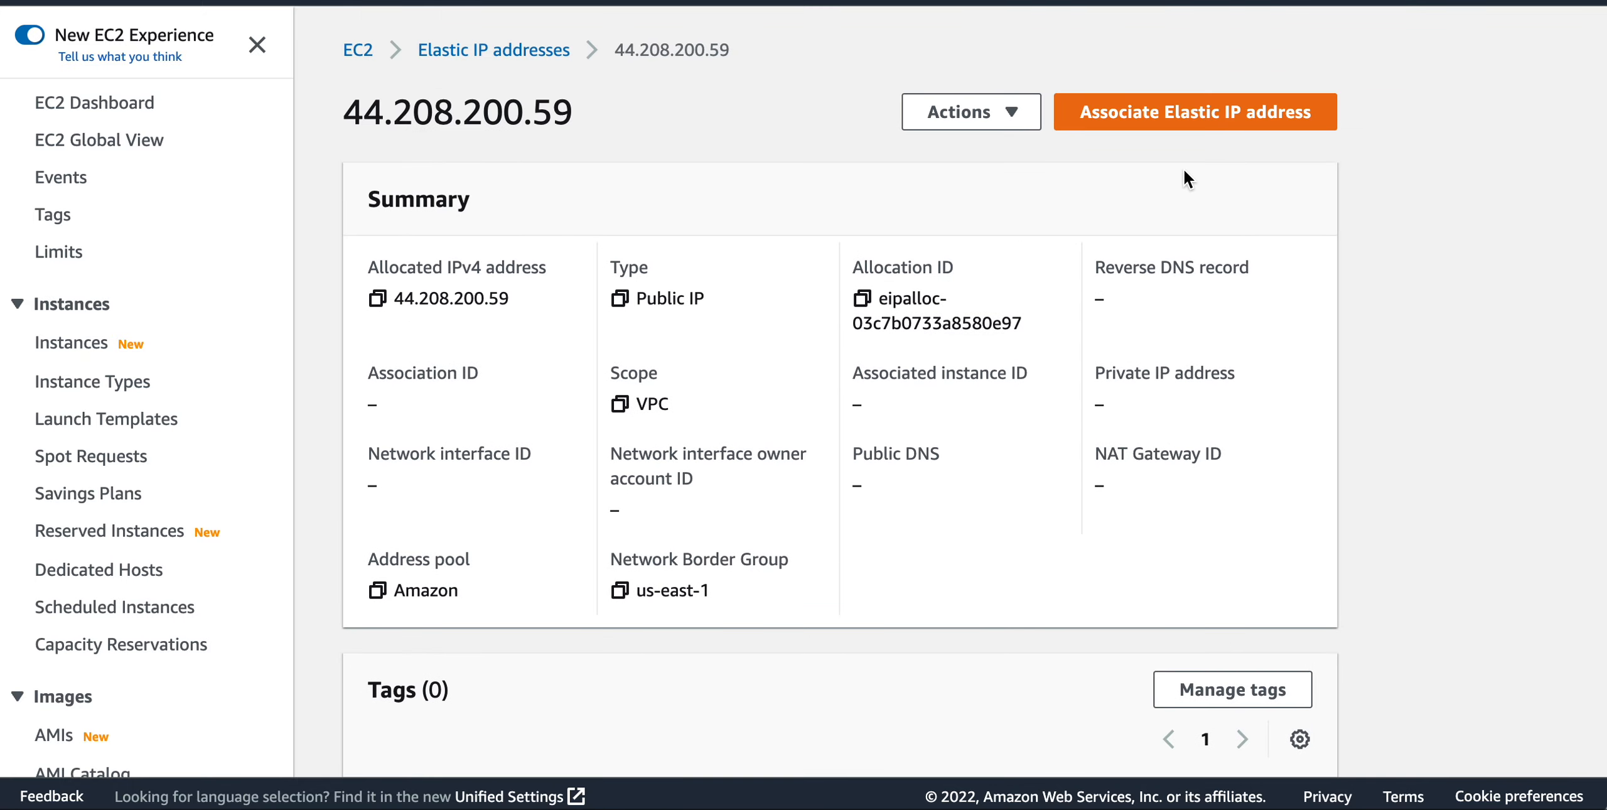
{"action": "left_click", "coordinate": [970, 111]}
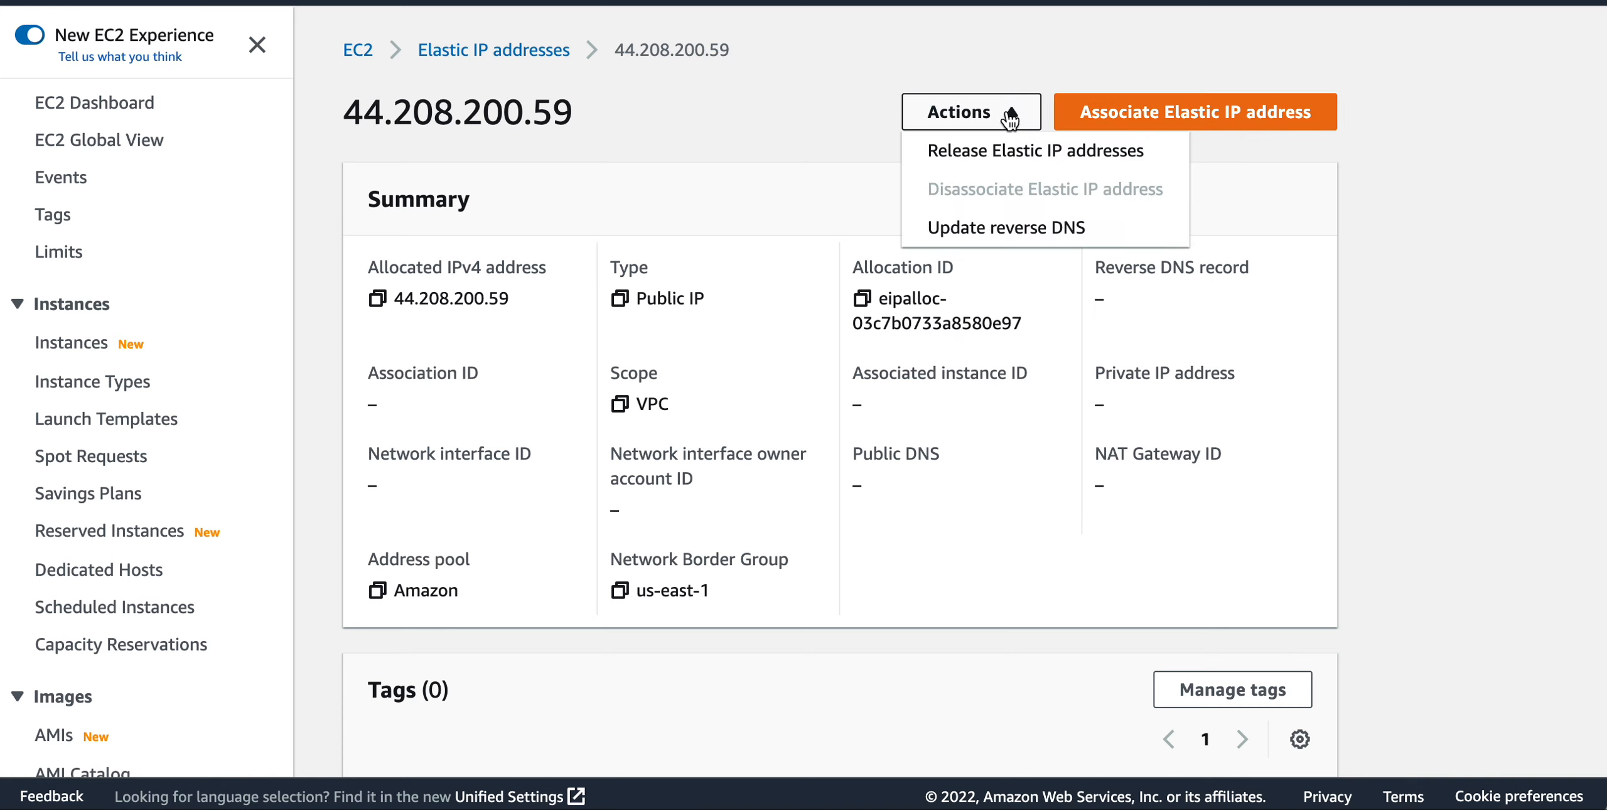
{"action": "left_click", "coordinate": [805, 180]}
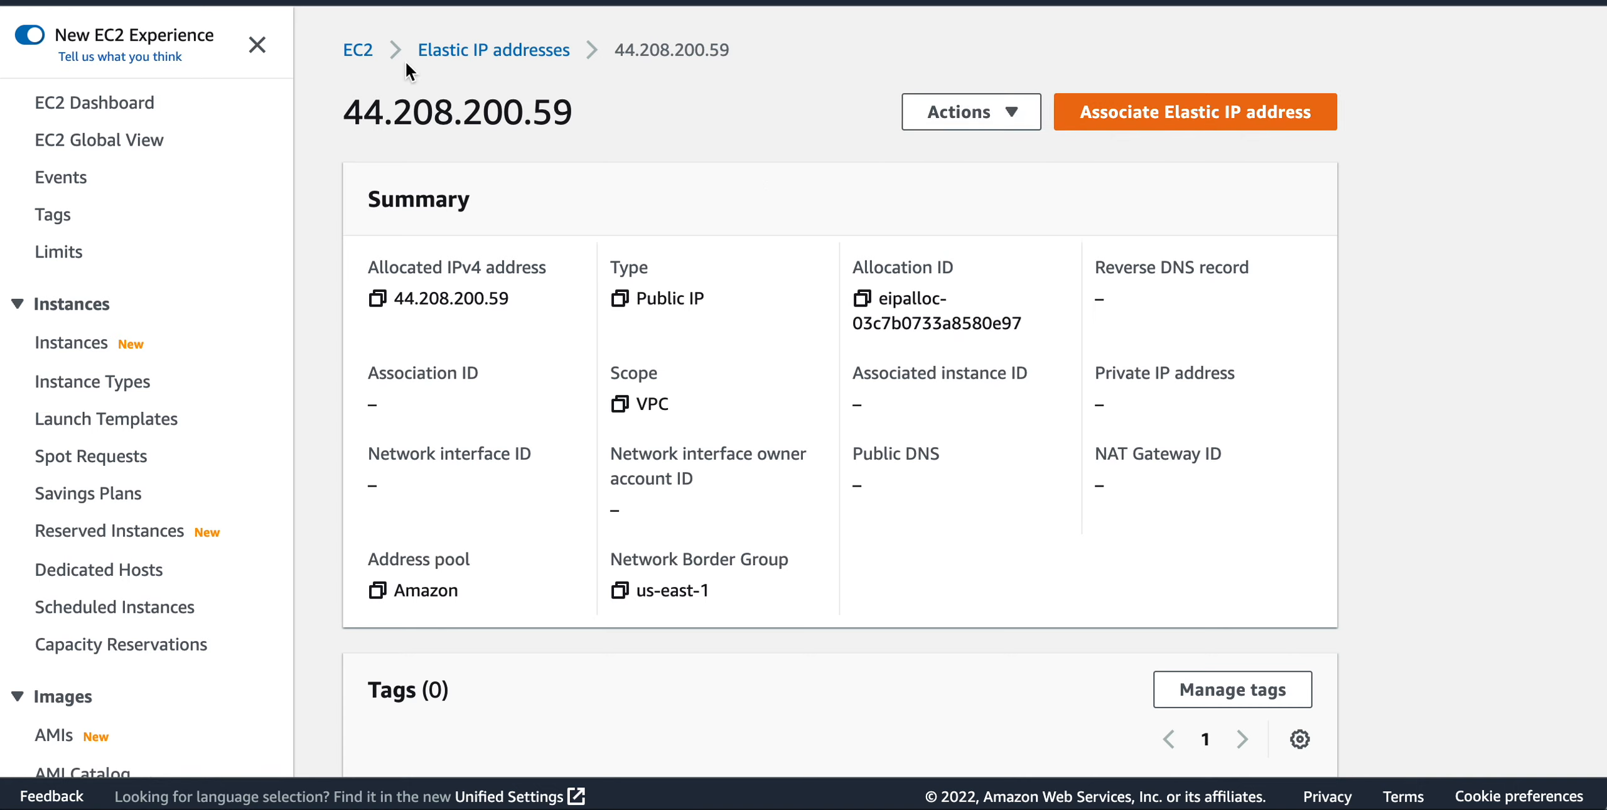
Associate the newly allocated Elastic IP address with the running jenkins-01 instance, using Instance as the resource type.
{"action": "left_click", "coordinate": [468, 51]}
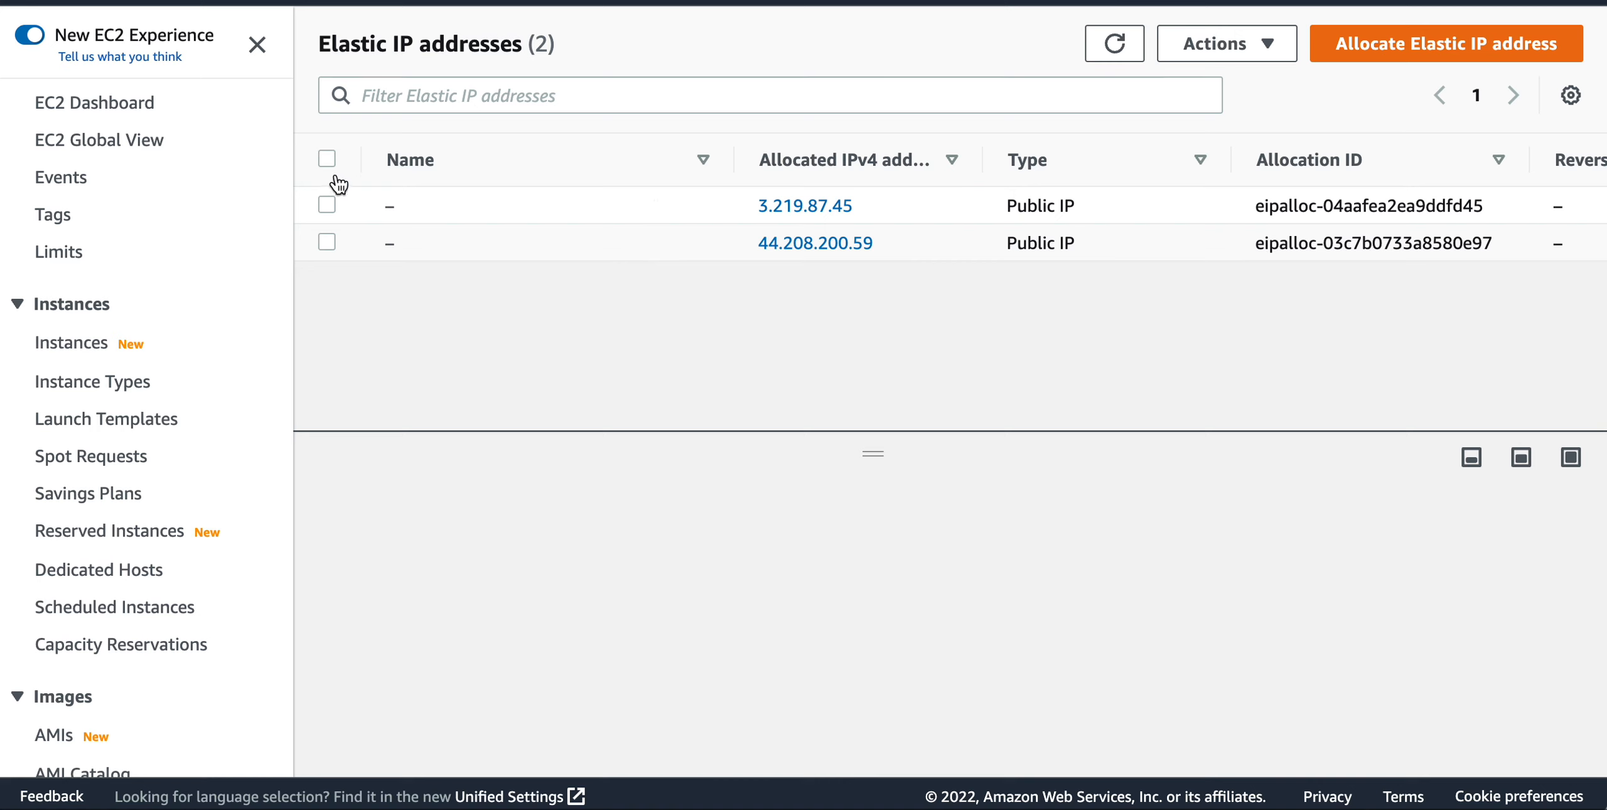
{"action": "left_click", "coordinate": [325, 242]}
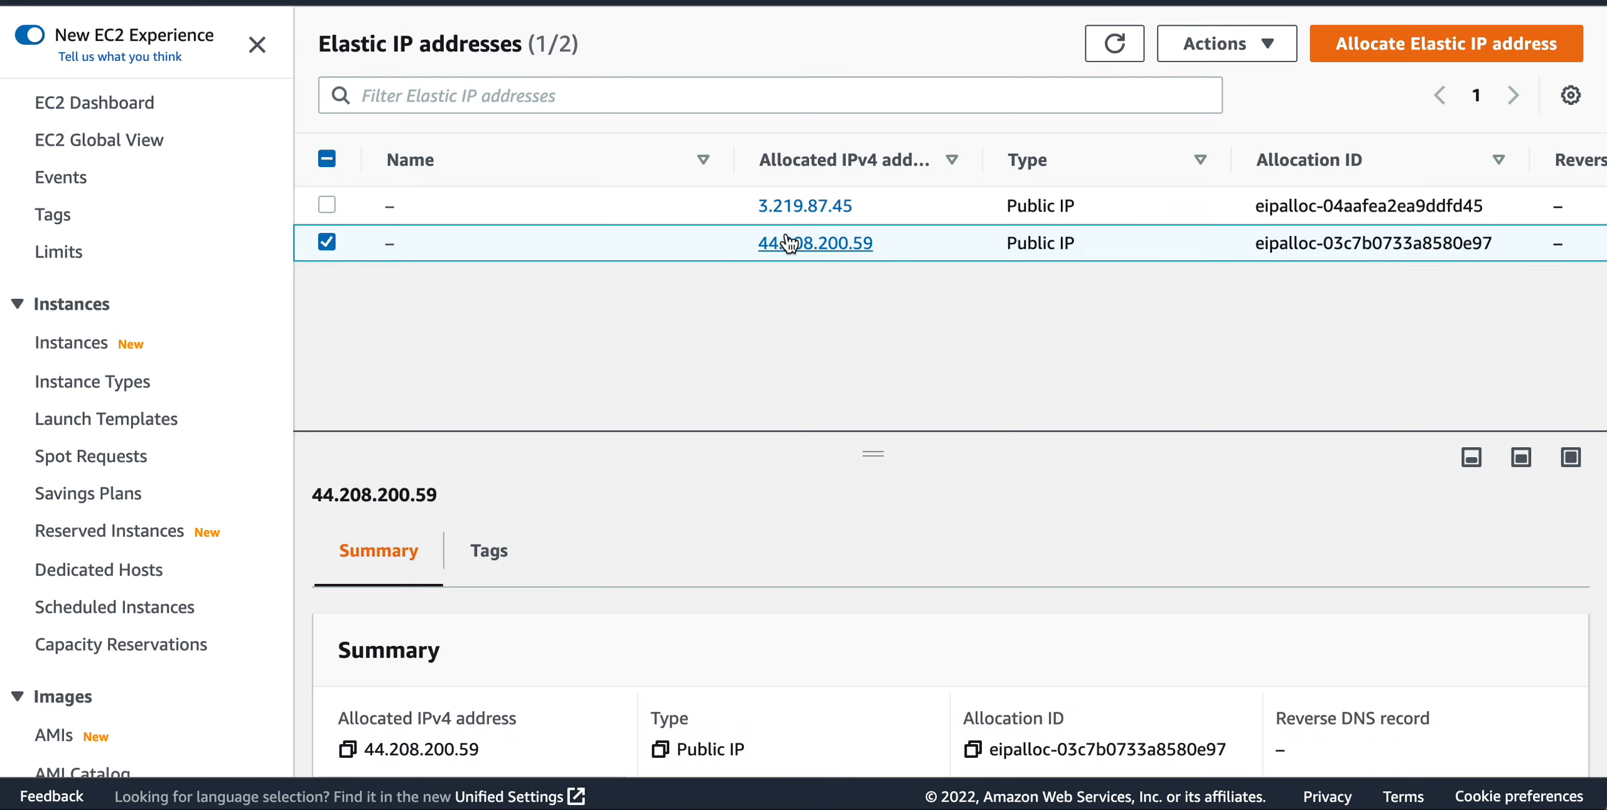
{"action": "left_click", "coordinate": [814, 243]}
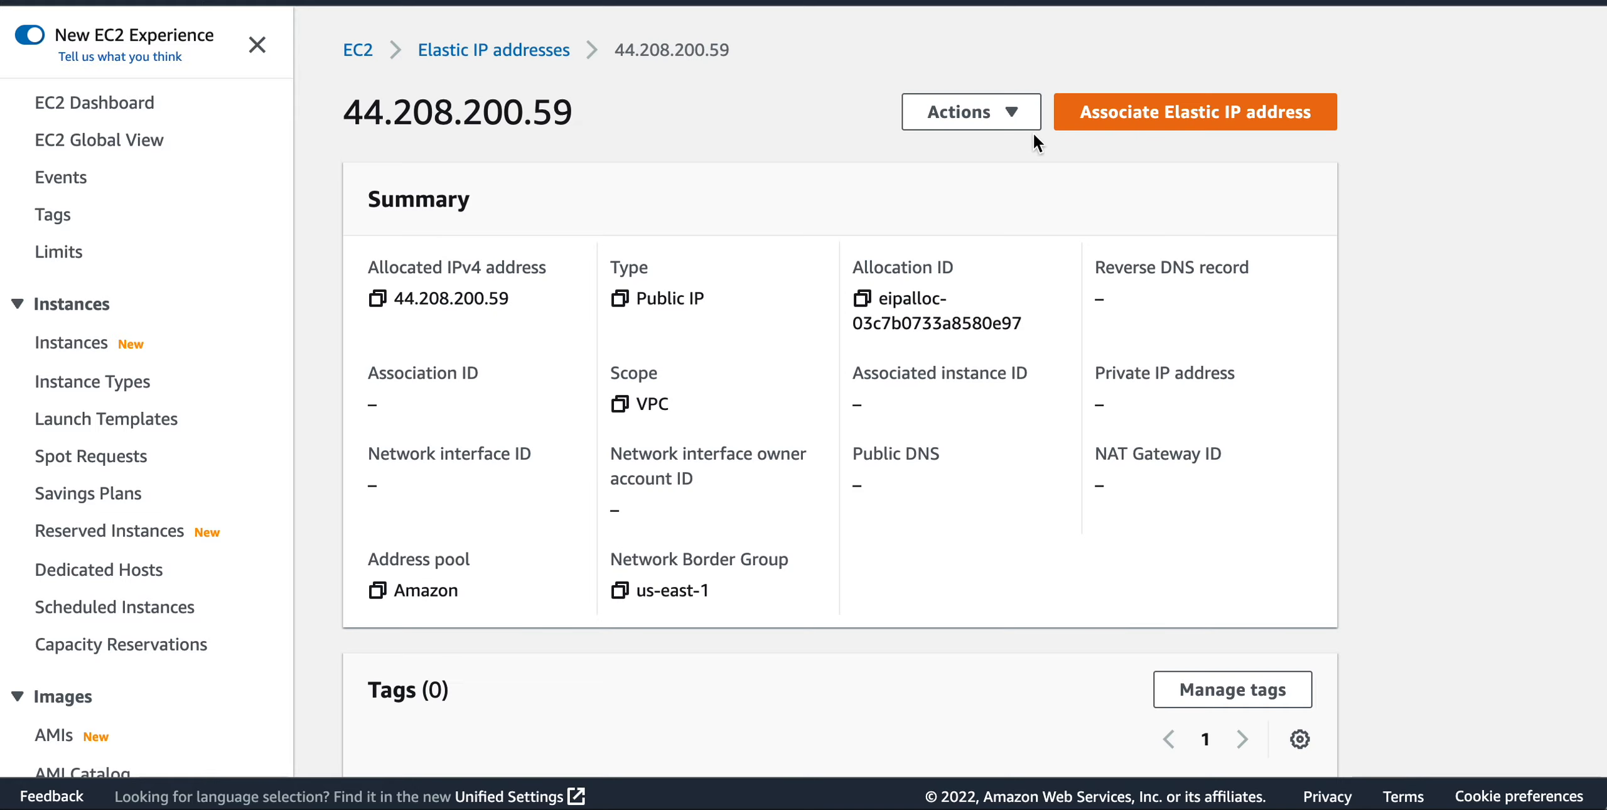
{"action": "left_click", "coordinate": [1012, 112]}
{"action": "left_click", "coordinate": [1088, 116]}
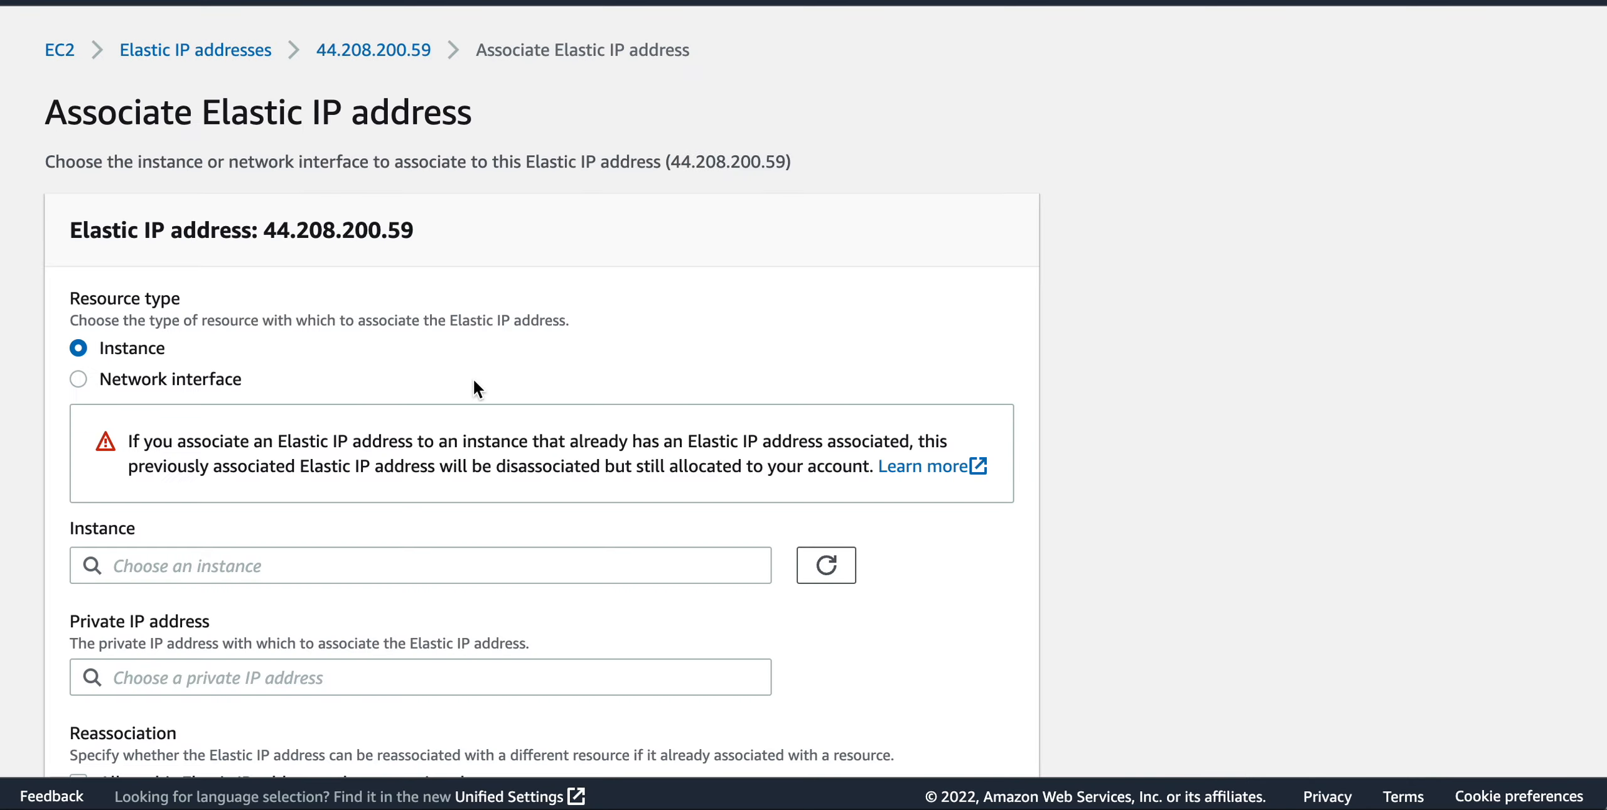
{"action": "scroll", "coordinate": [475, 387], "scroll_direction": "down", "scroll_amount": 3}
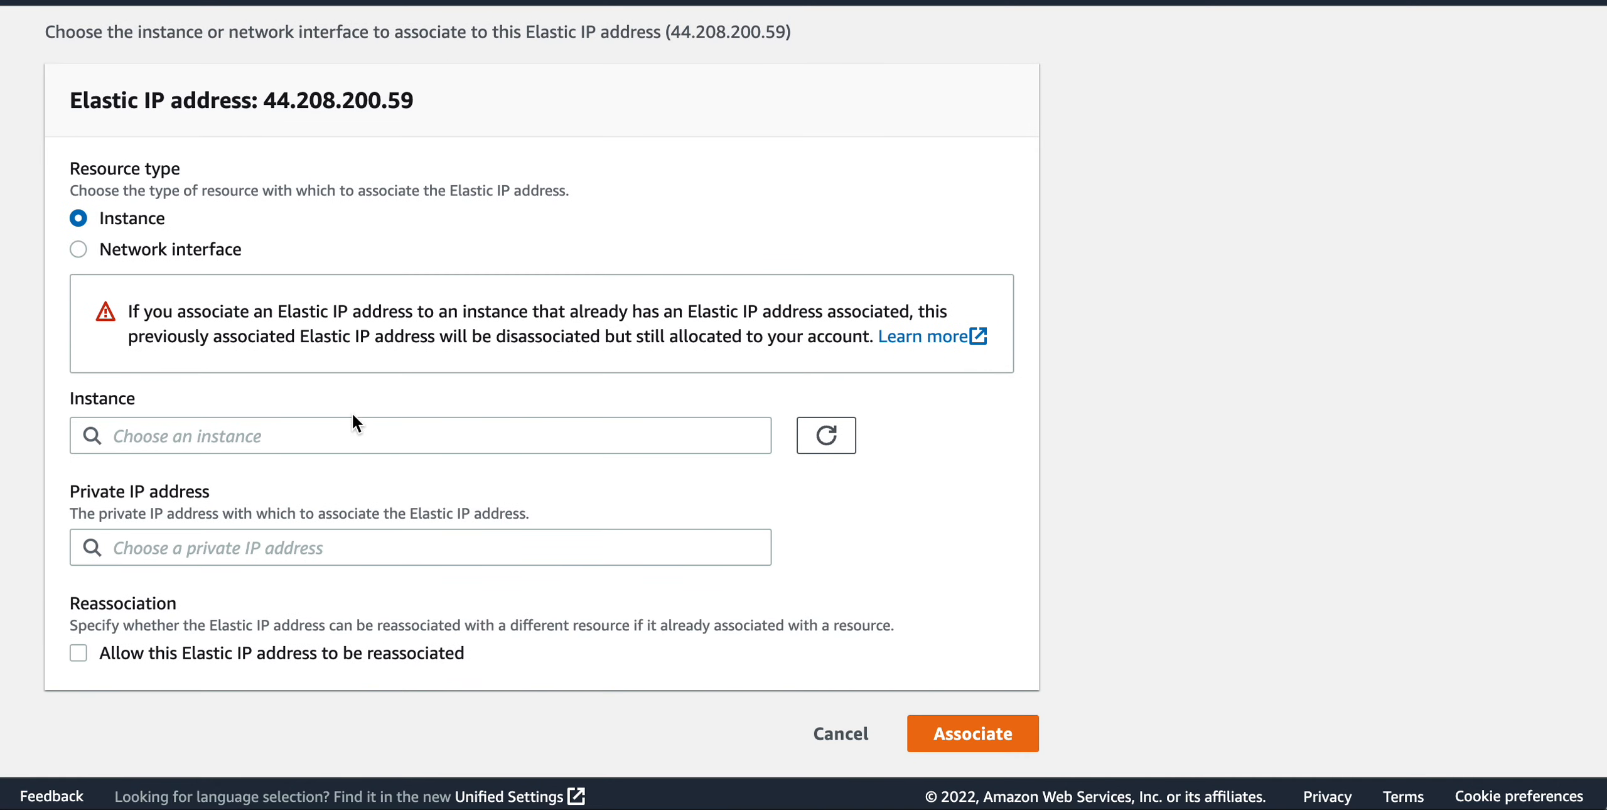
{"action": "left_click", "coordinate": [291, 434]}
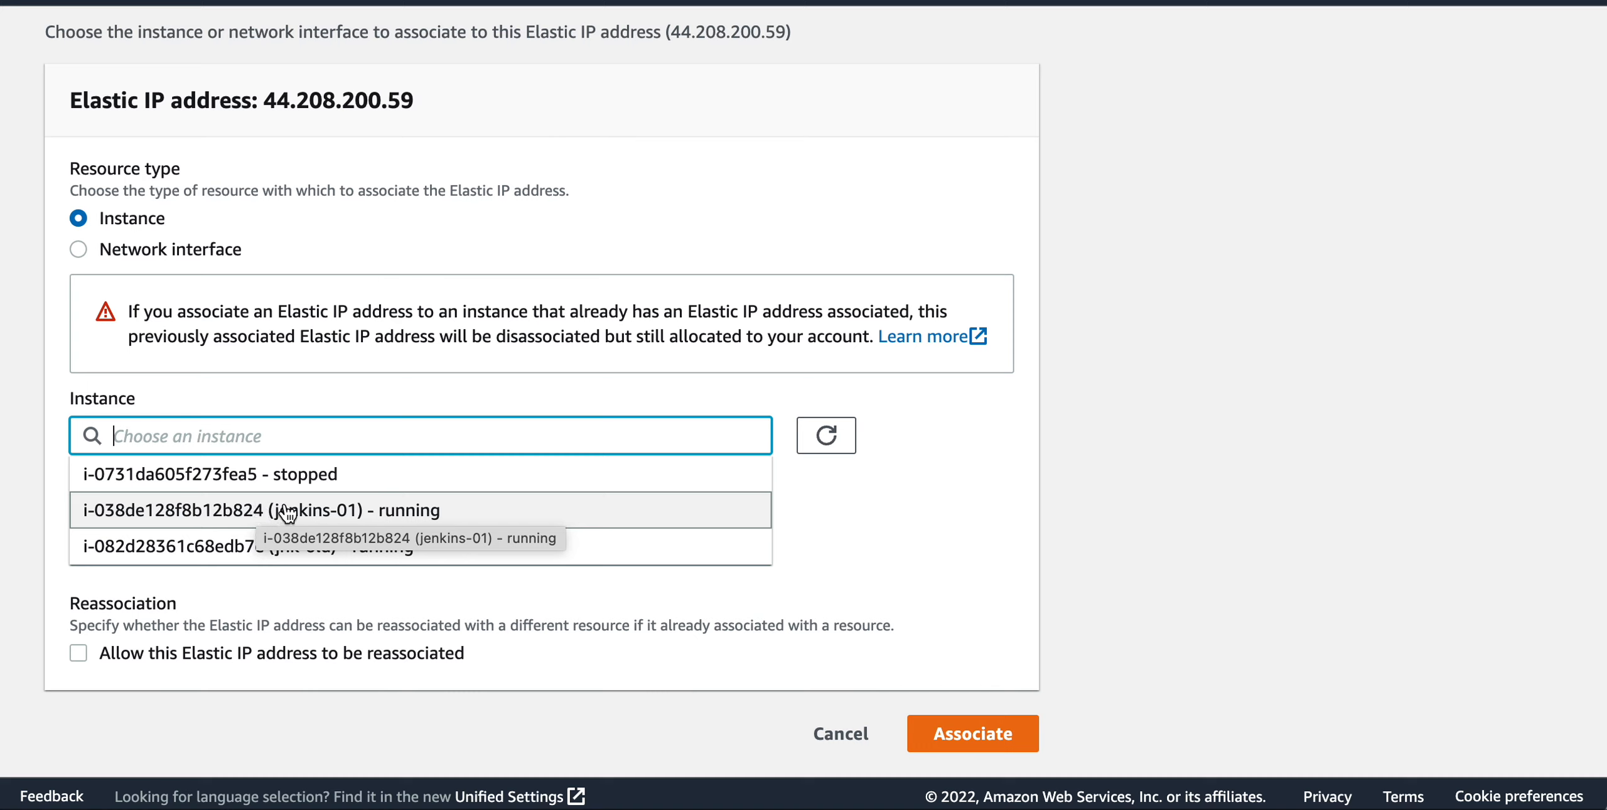
{"action": "left_click", "coordinate": [444, 510]}
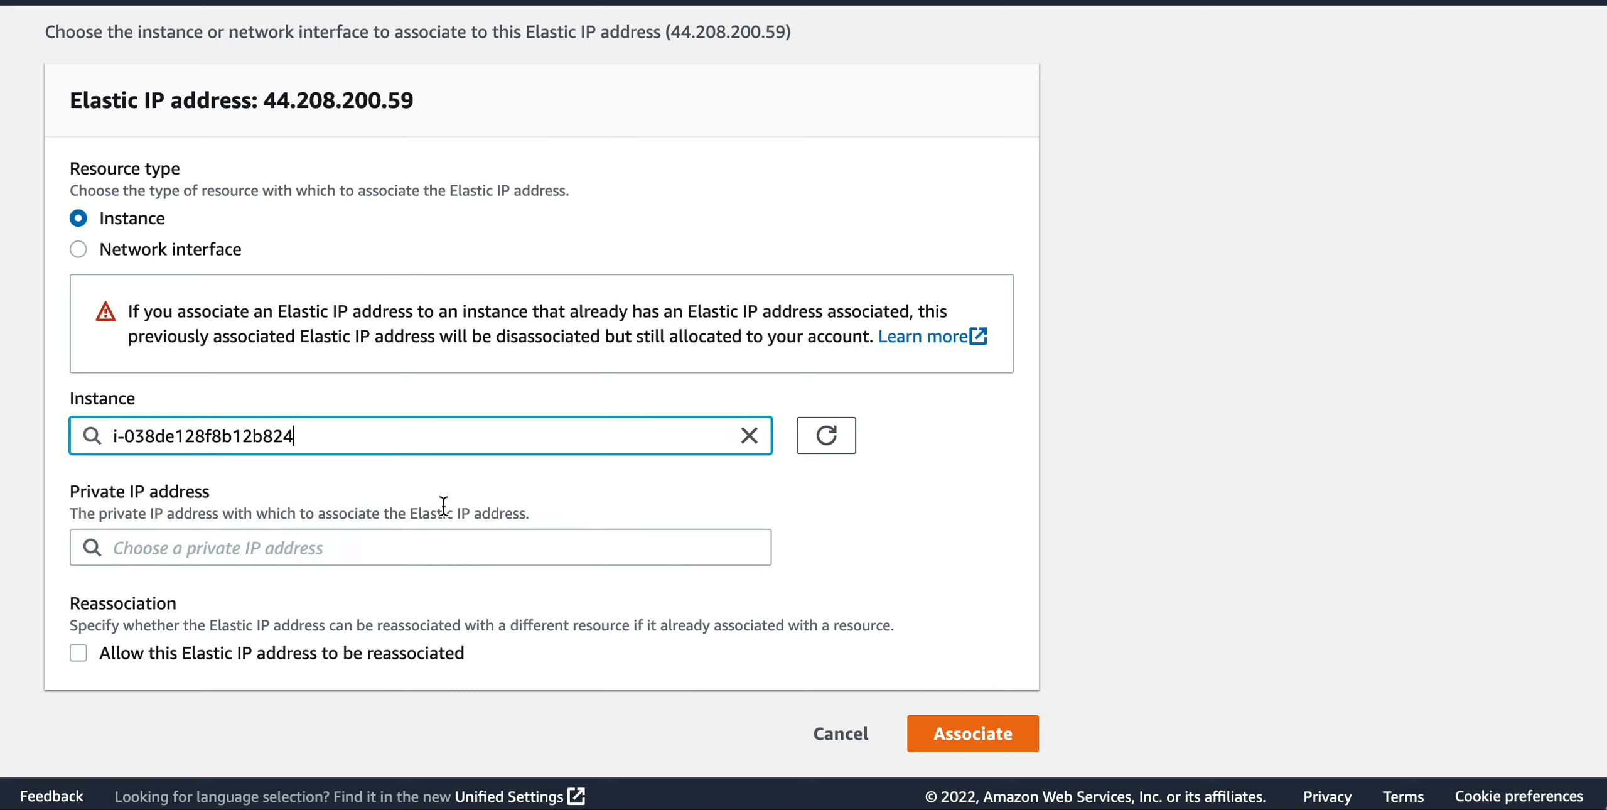
{"action": "scroll", "coordinate": [444, 506], "scroll_direction": "down", "scroll_amount": 1}
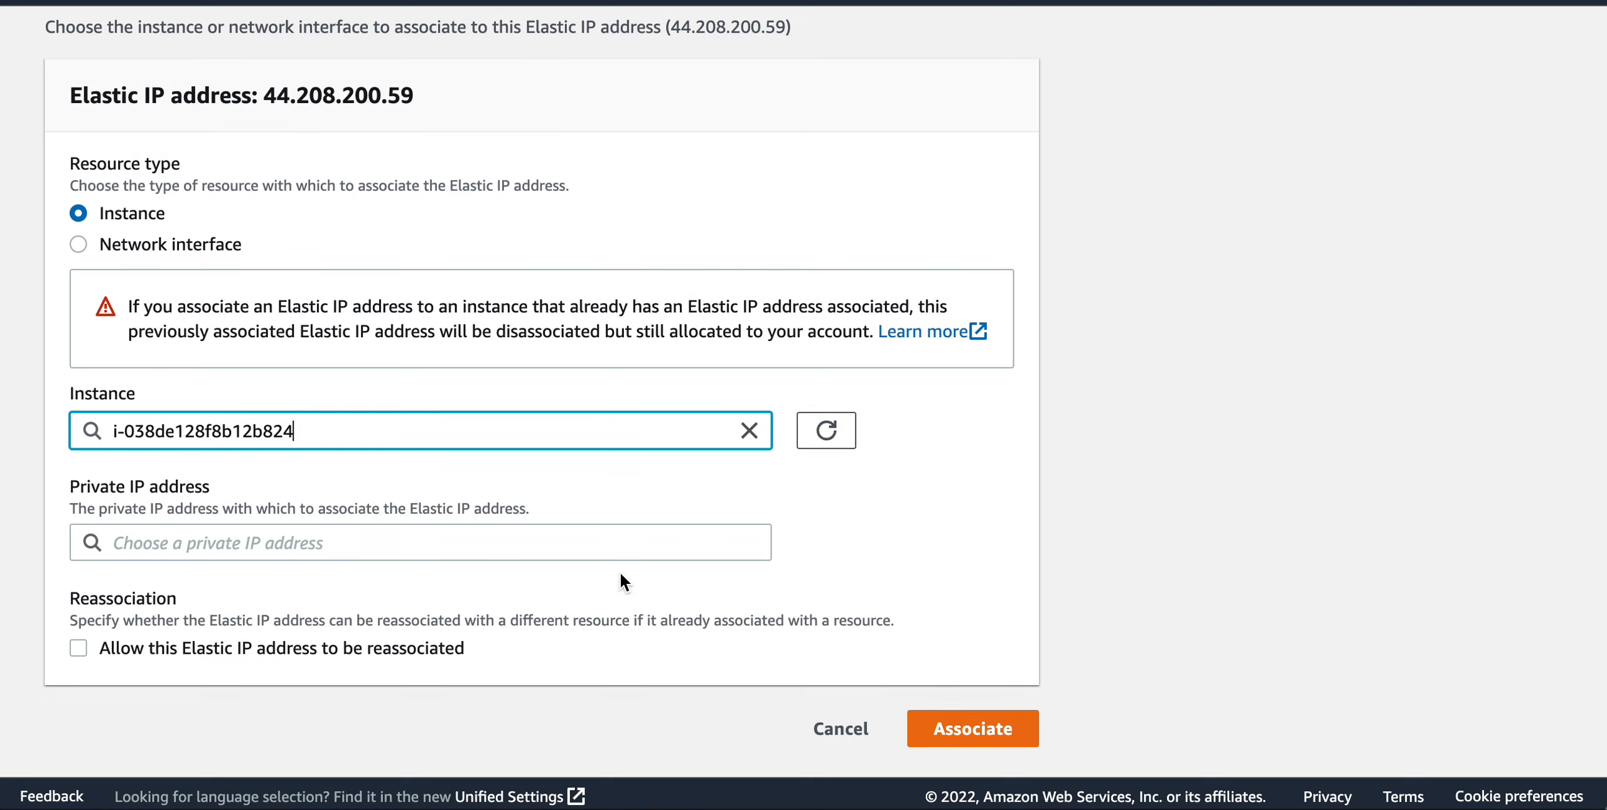
{"action": "left_click", "coordinate": [966, 730]}
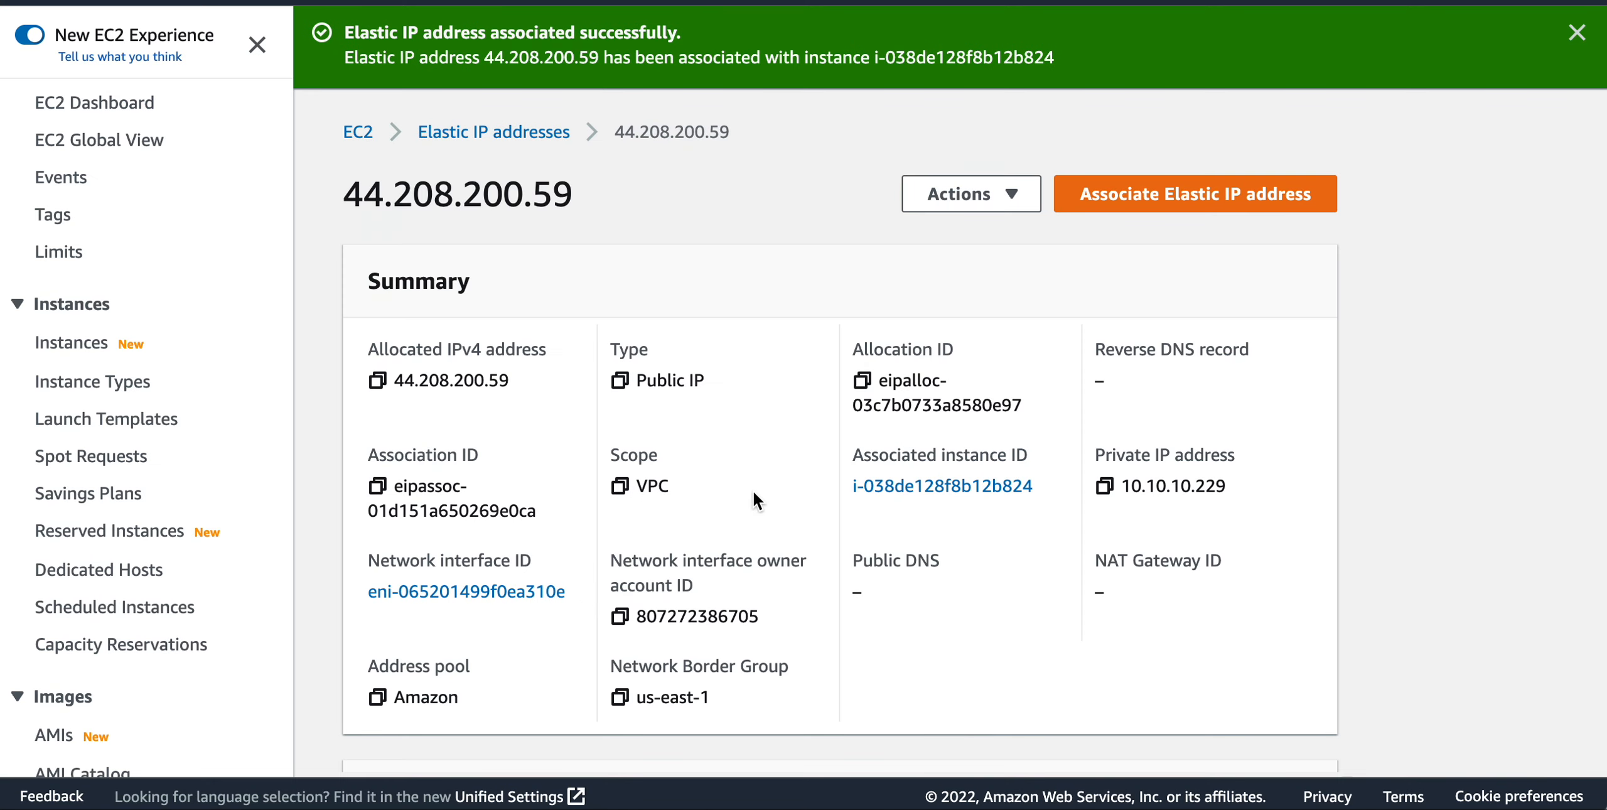
Open the instances list and examine jenkins-01's VPC, subnet, public IPv4 and Elastic IP details.
{"action": "scroll", "coordinate": [754, 489], "scroll_direction": "down", "scroll_amount": 2}
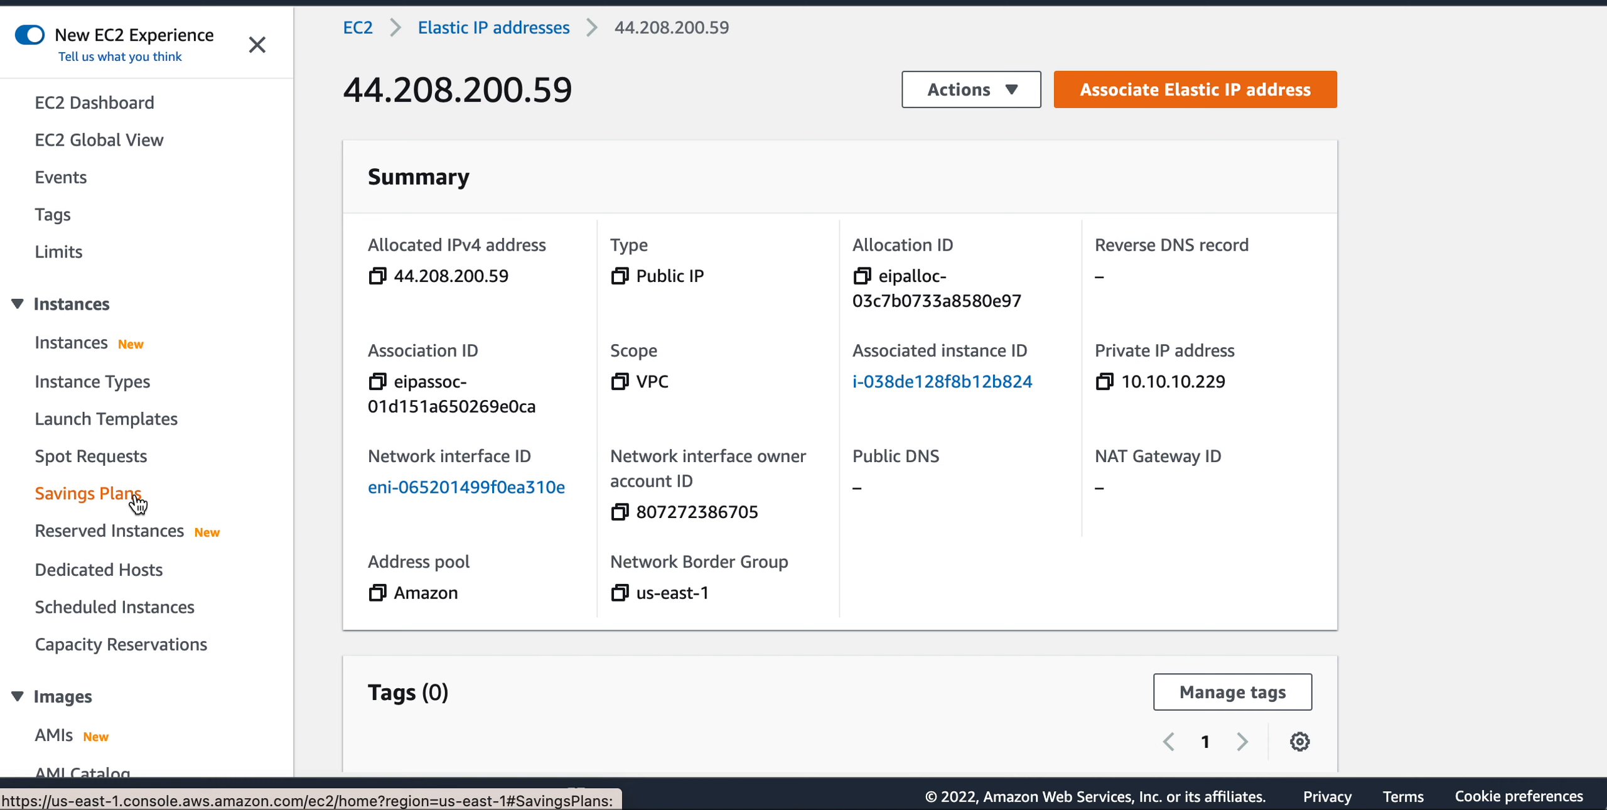
{"action": "scroll", "coordinate": [125, 490], "scroll_direction": "down", "scroll_amount": 1}
{"action": "left_click", "coordinate": [70, 285]}
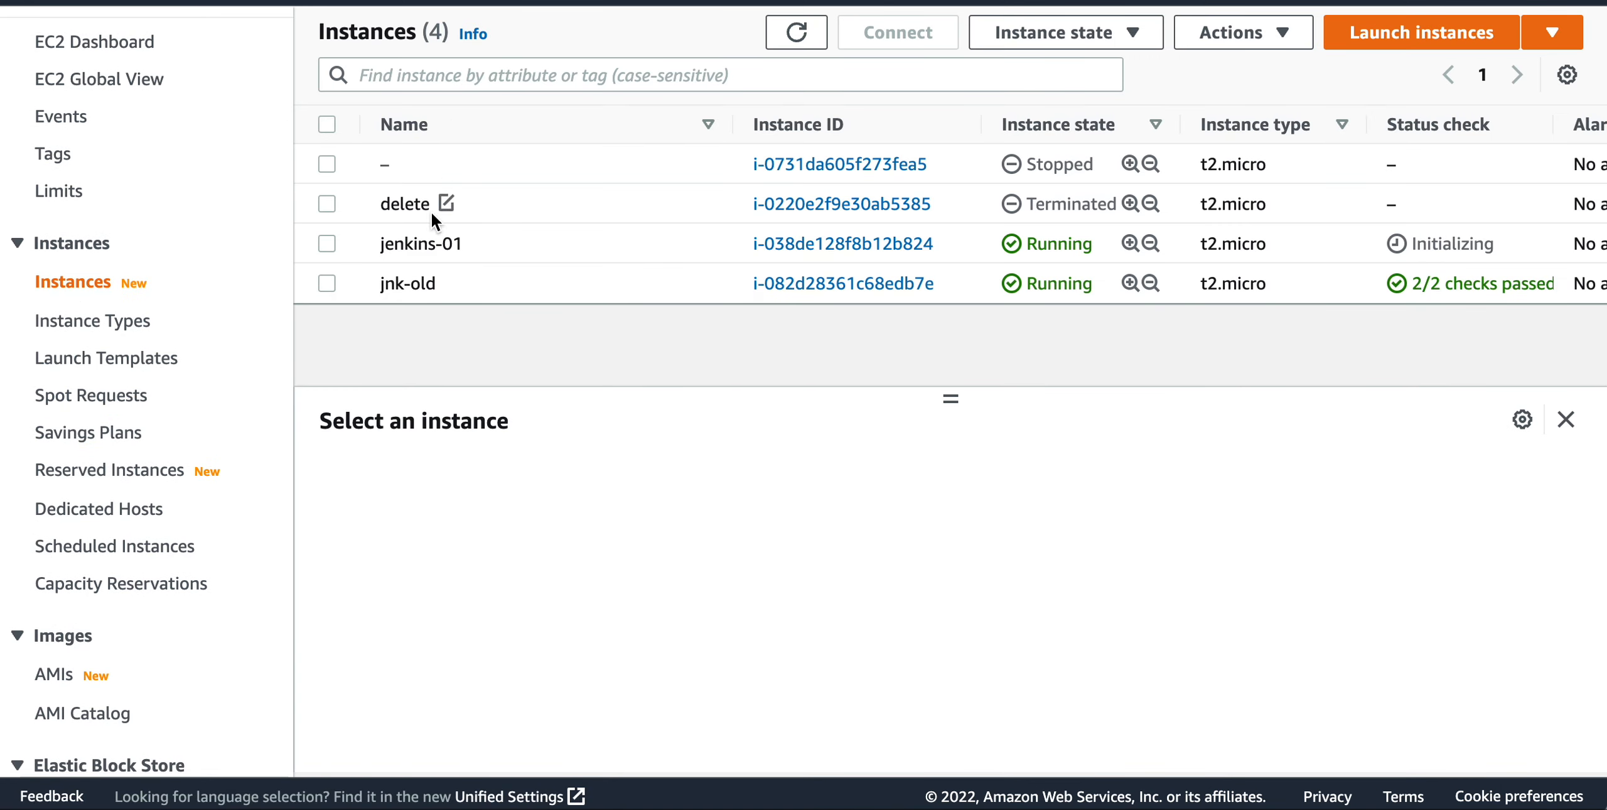
{"action": "left_click", "coordinate": [404, 246]}
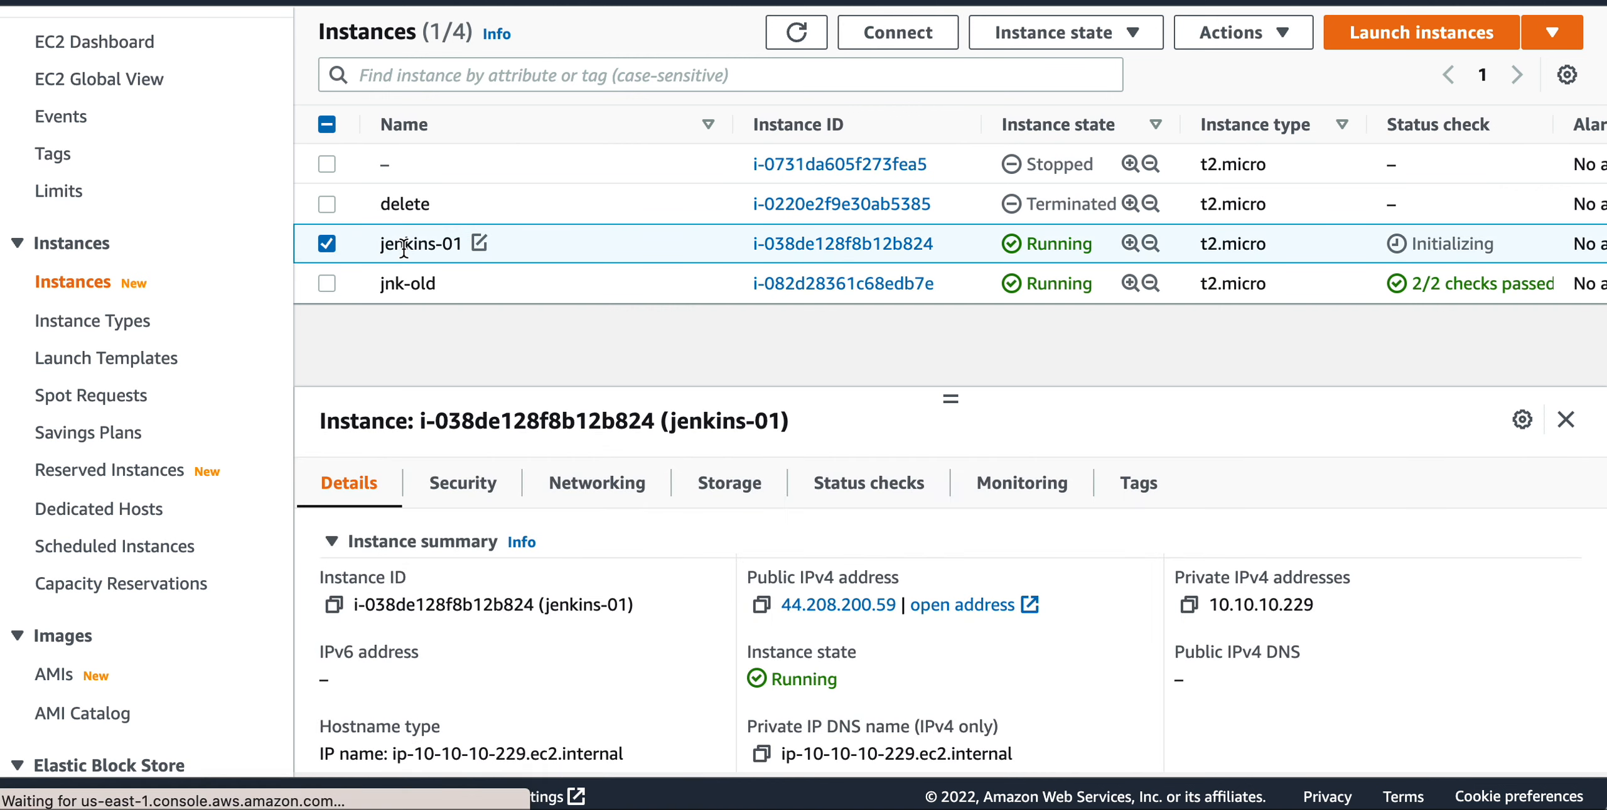
{"action": "left_click", "coordinate": [618, 282]}
{"action": "left_click", "coordinate": [499, 237]}
{"action": "scroll", "coordinate": [884, 586], "scroll_direction": "down", "scroll_amount": 5}
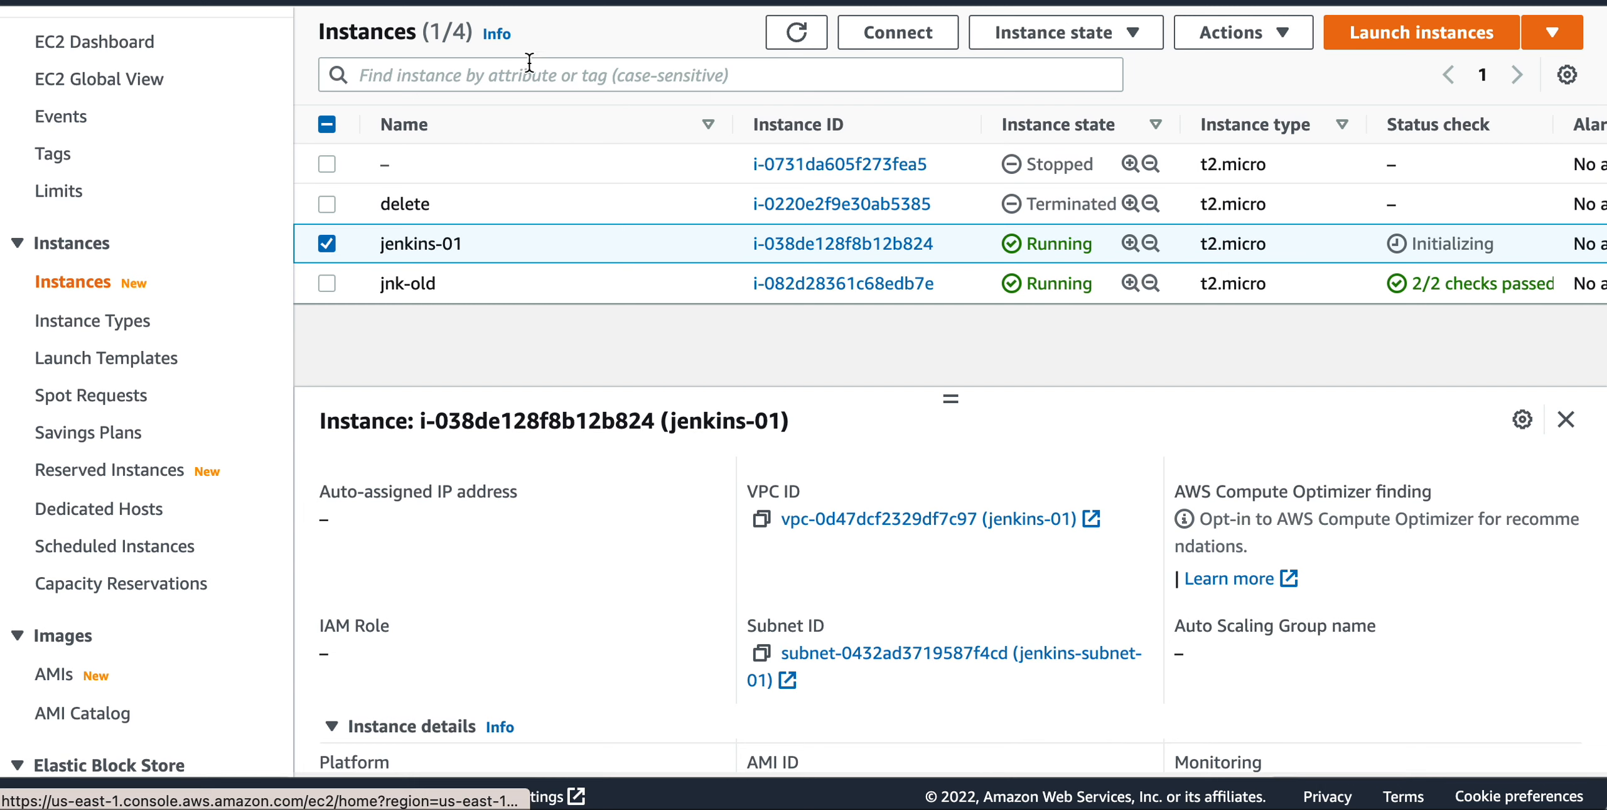
{"action": "scroll", "coordinate": [1151, 255], "scroll_direction": "right", "scroll_amount": 1}
{"action": "scroll", "coordinate": [1150, 255], "scroll_direction": "right", "scroll_amount": 15}
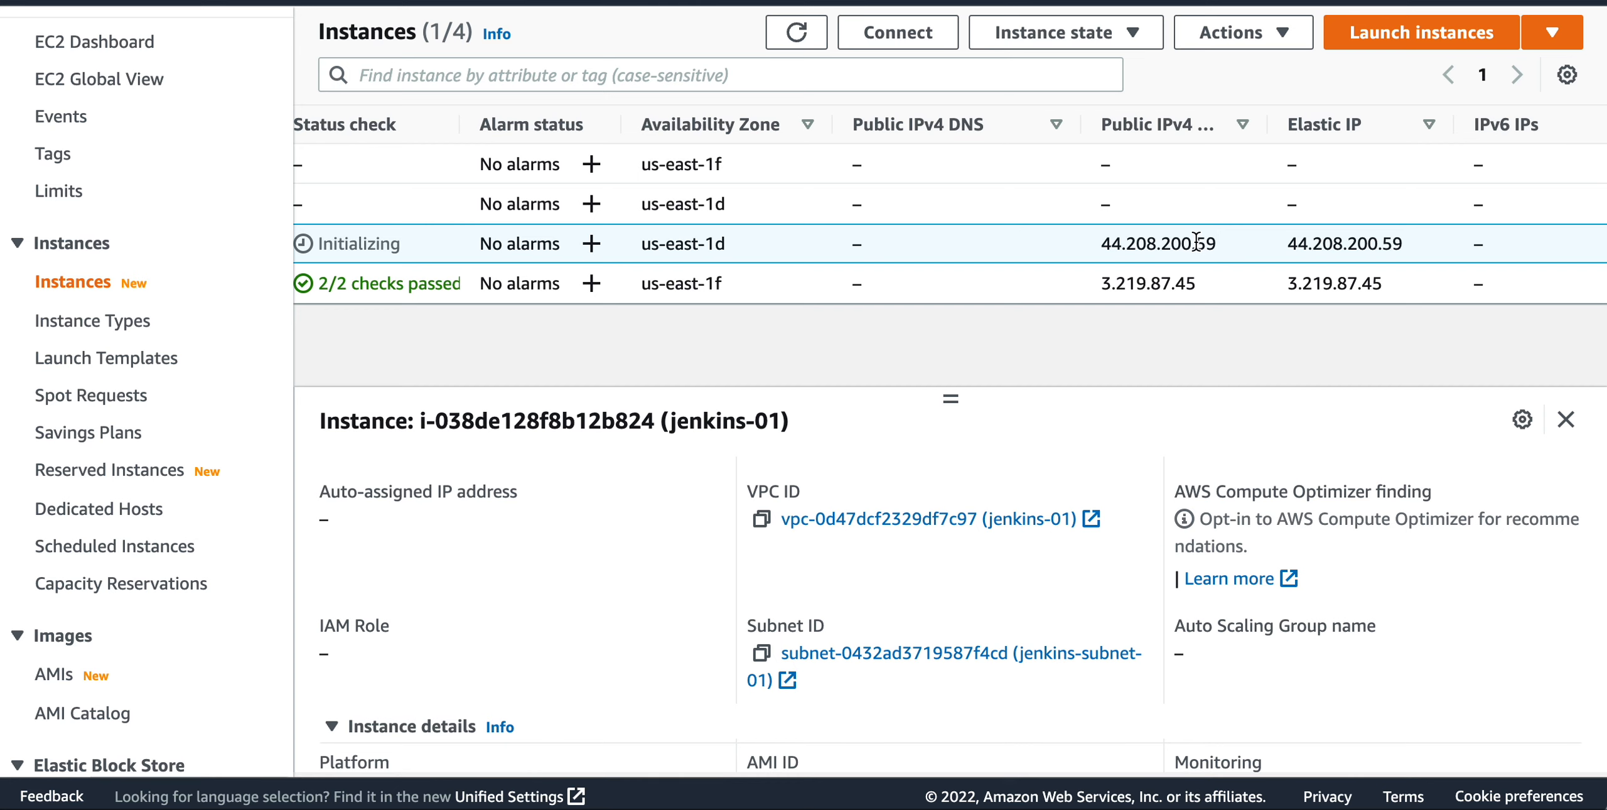
Copy the allocated IPv4 address from the Elastic IP's summary, switch to iTerm and clear the terminal.
{"action": "scroll", "coordinate": [691, 545], "scroll_direction": "left", "scroll_amount": 10}
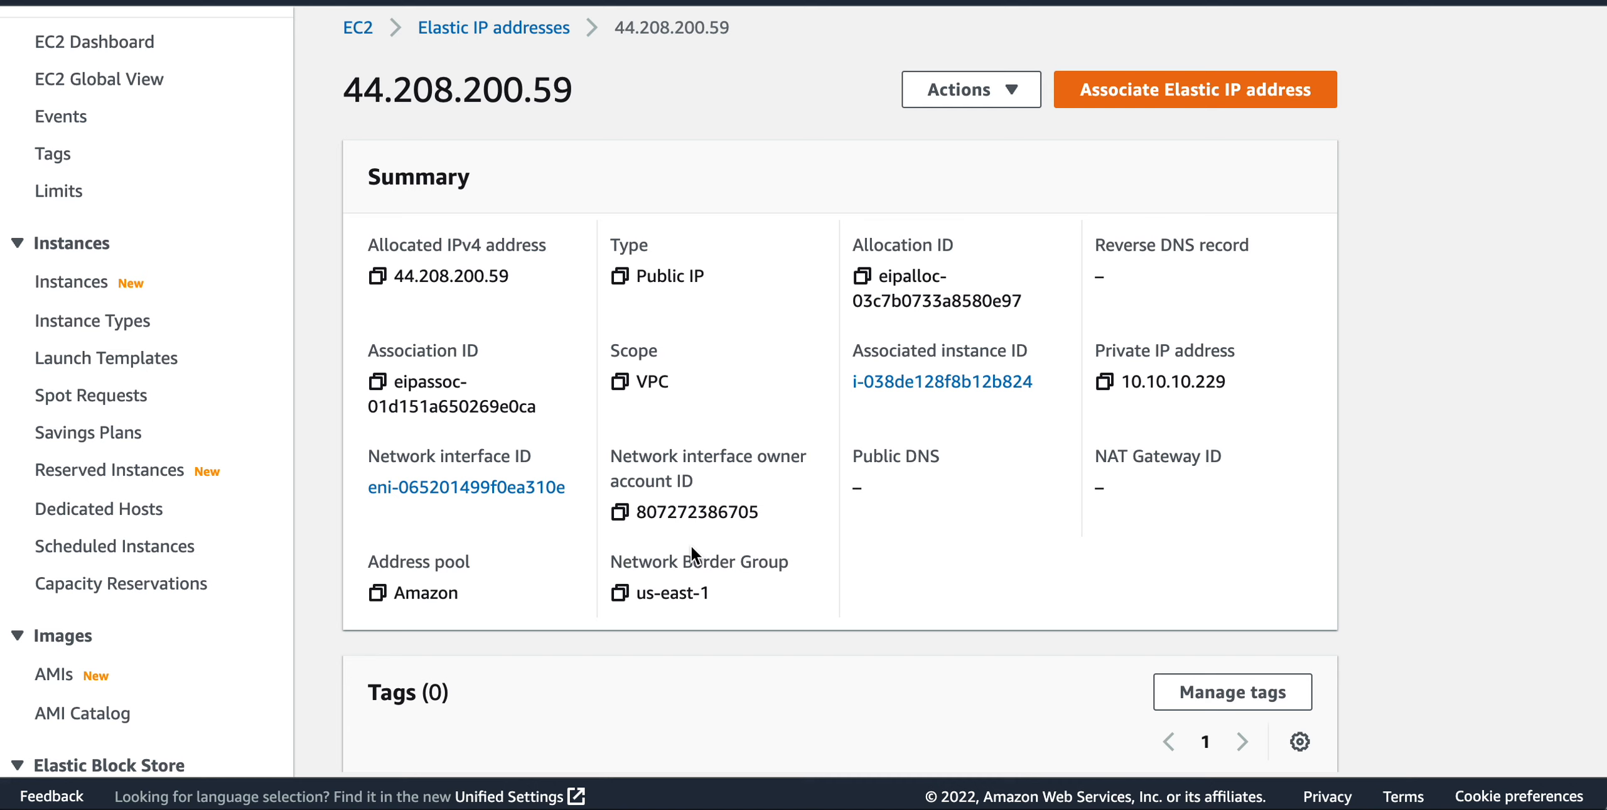
{"action": "left_click", "coordinate": [377, 276]}
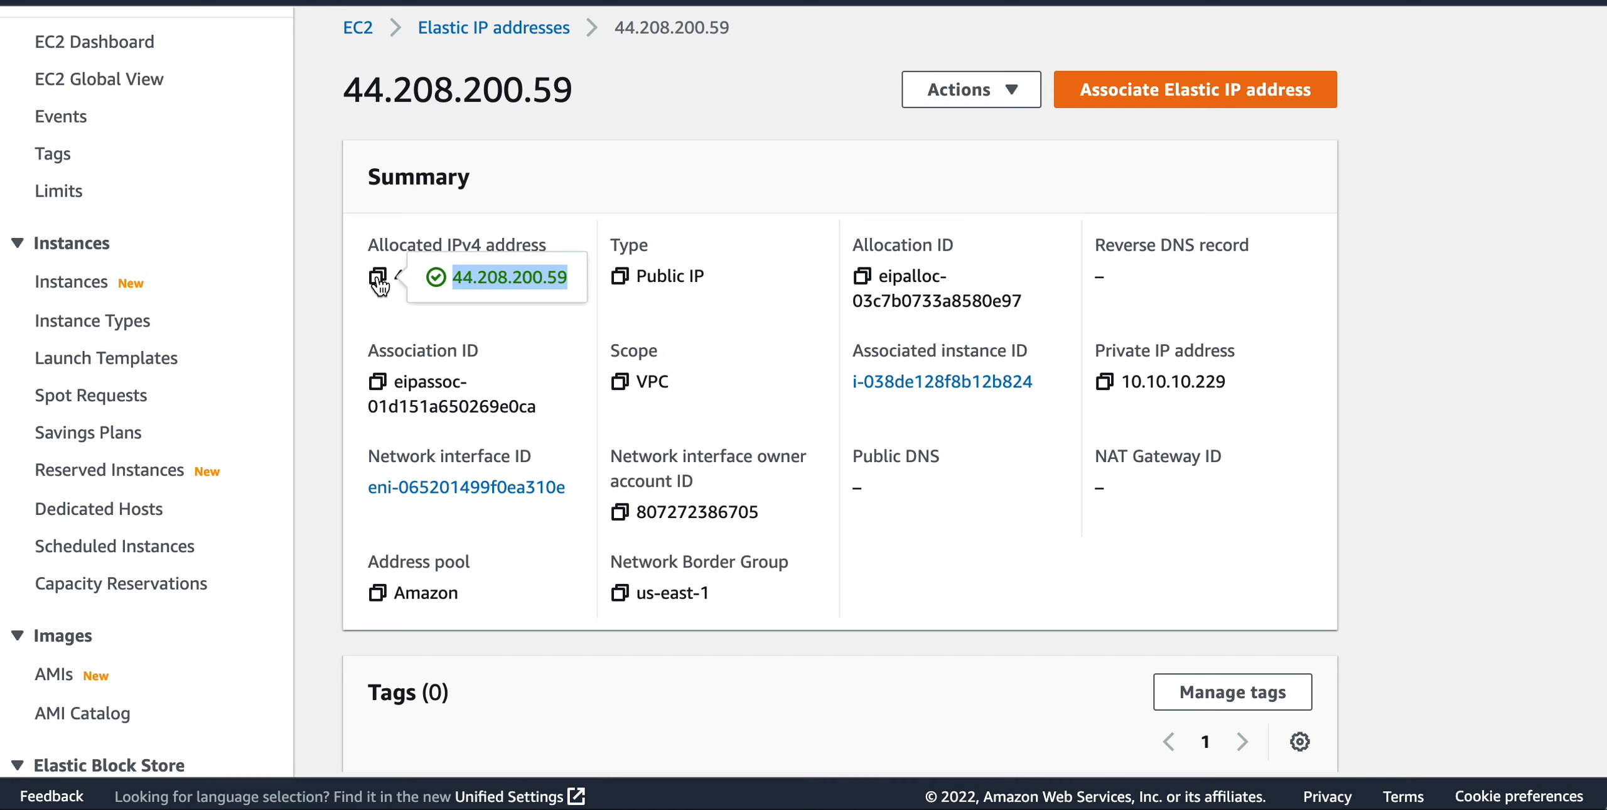
{"action": "key", "text": "super+Tab"}
{"action": "key", "text": "super+Tab"}
{"action": "key", "text": "super+Tab"}
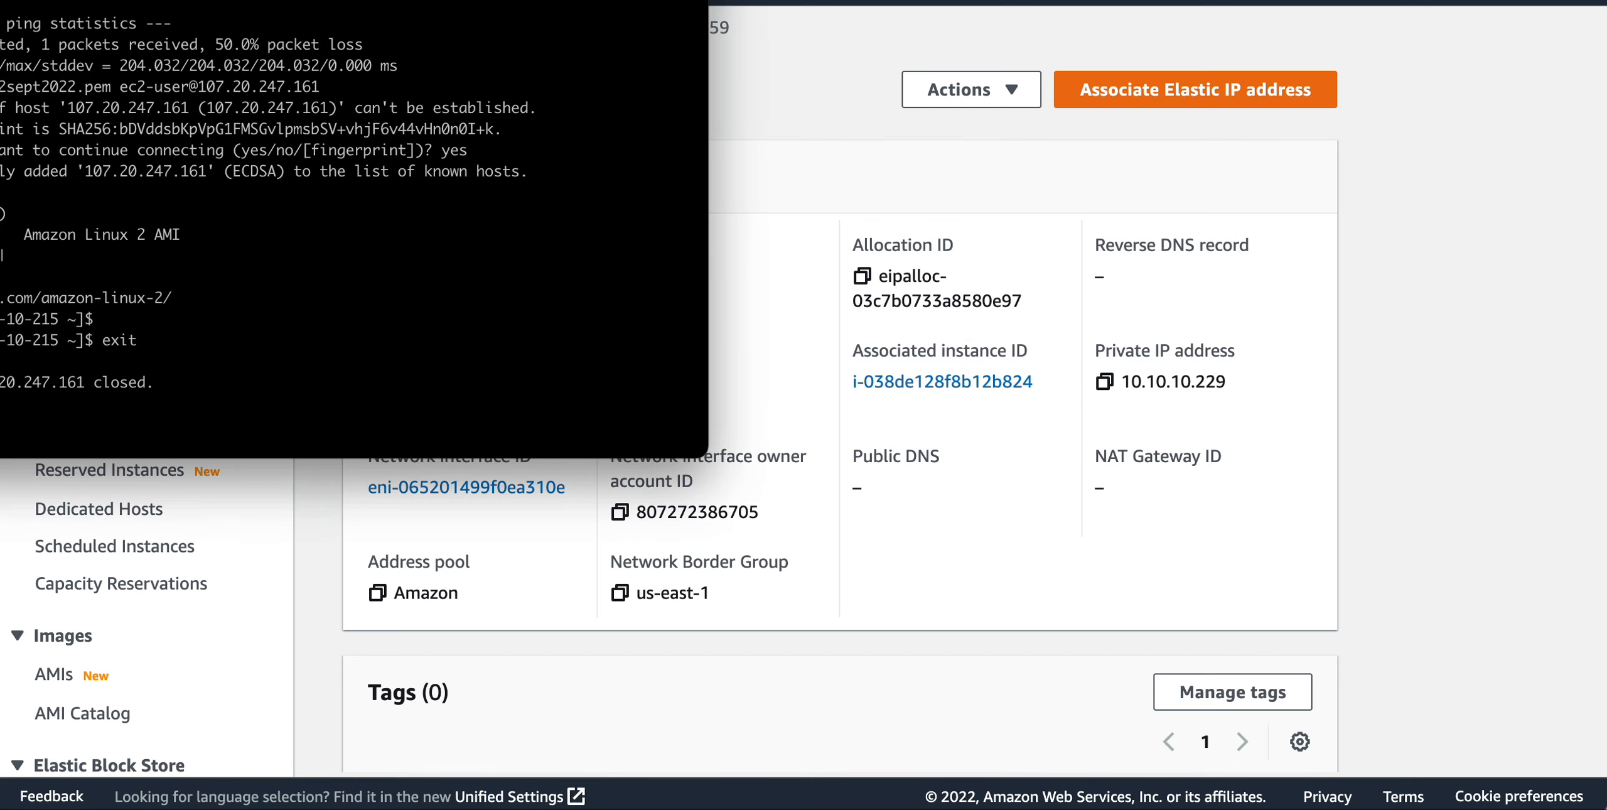
{"action": "left_click_drag", "start_coordinate": [377, 0], "coordinate": [864, 0]}
{"action": "type", "text": "clear"}
{"action": "key", "text": "Return"}
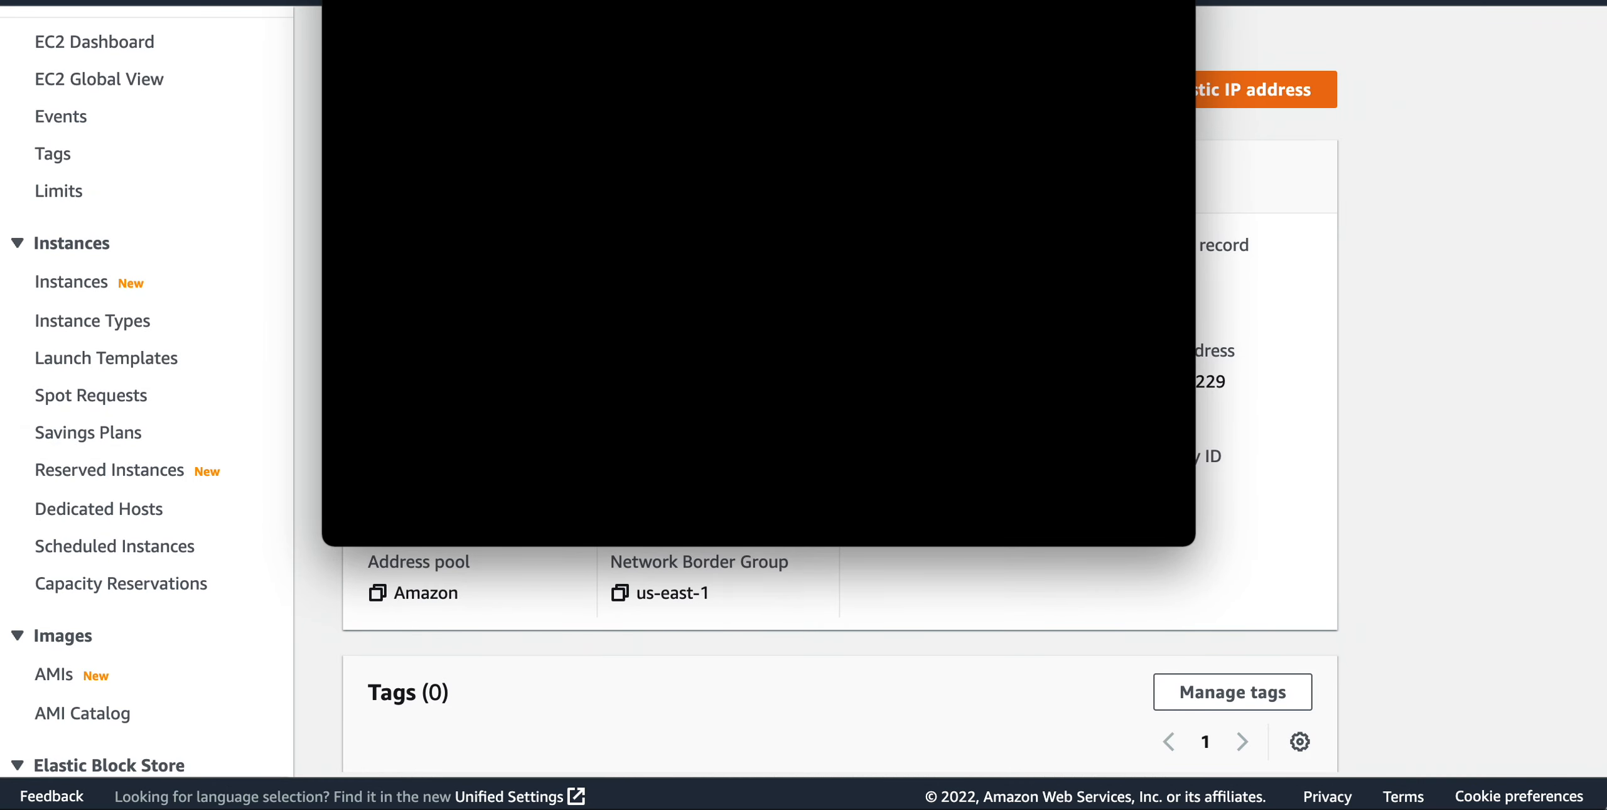
Ping the Elastic IP address 44.208.200.59 from the terminal, stopping after a few replies.
{"action": "type", "text": "ping"}
{"action": "left_click_drag", "start_coordinate": [883, 0], "coordinate": [881, 50]}
{"action": "key", "text": "super+v"}
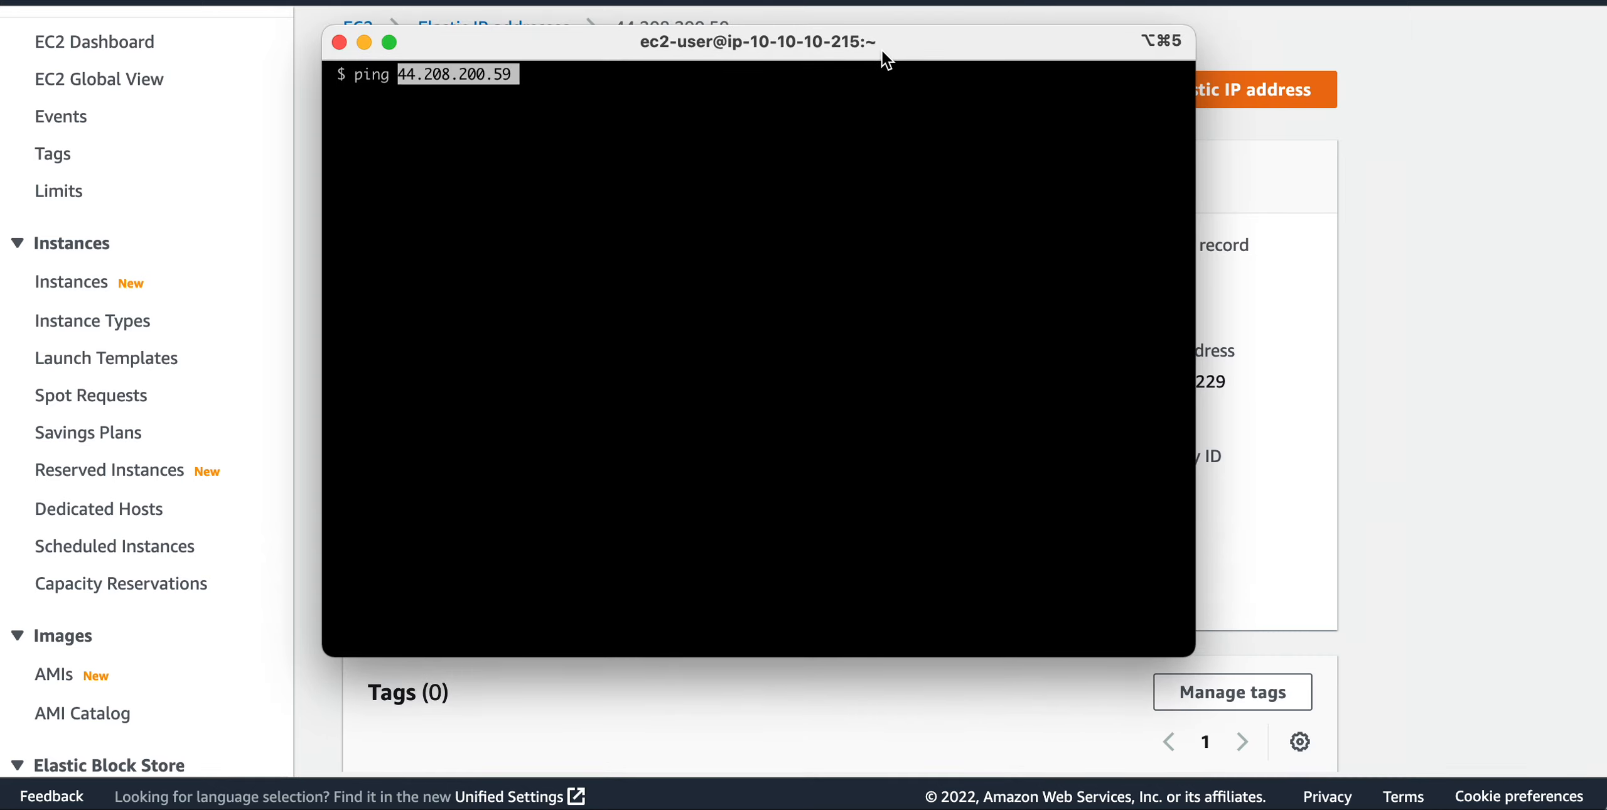
{"action": "key", "text": "Return"}
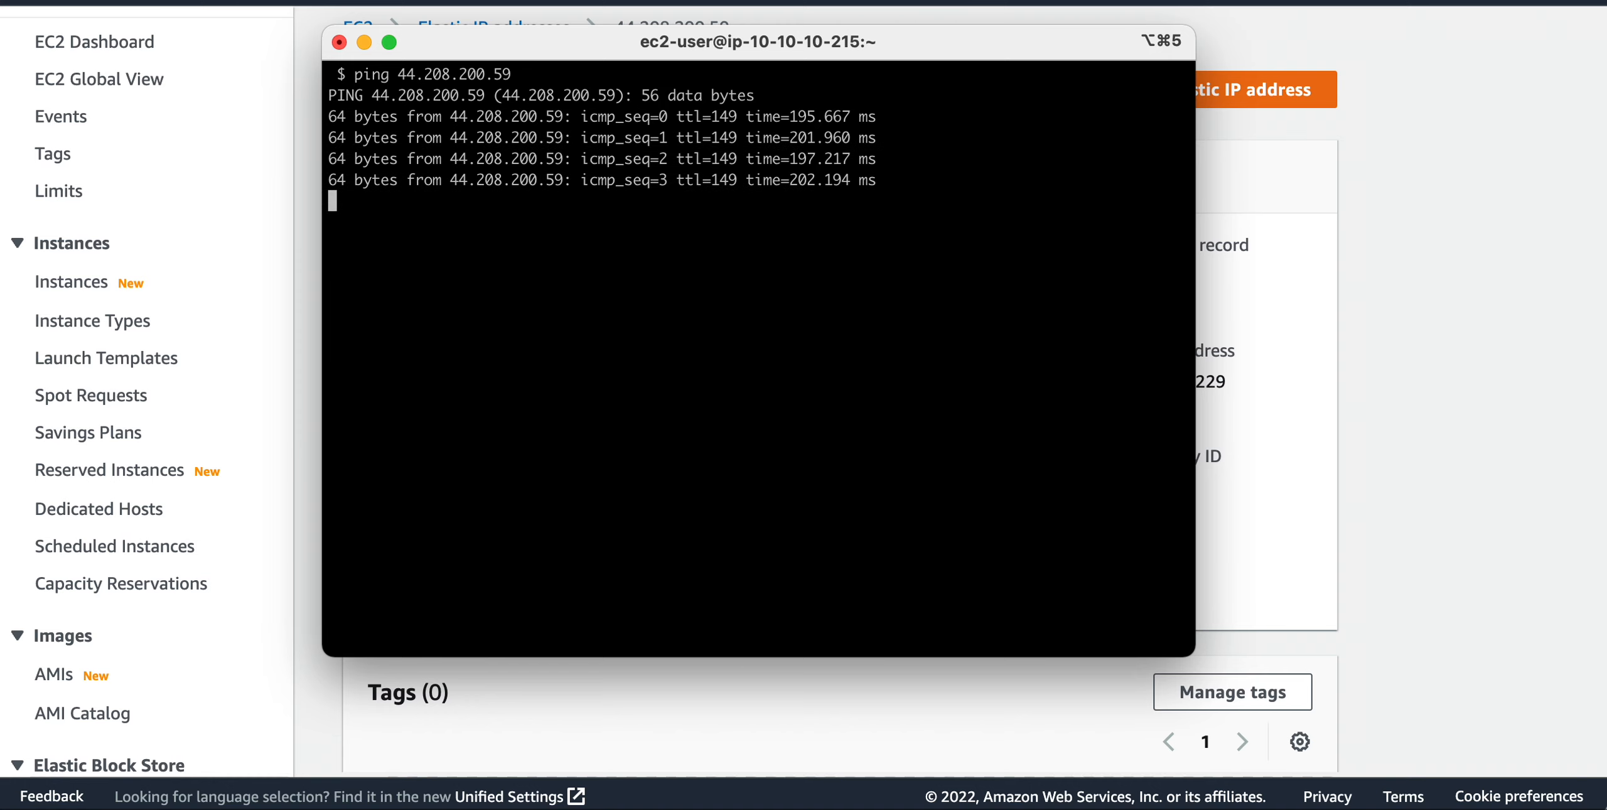
{"action": "key", "text": "ctrl+c"}
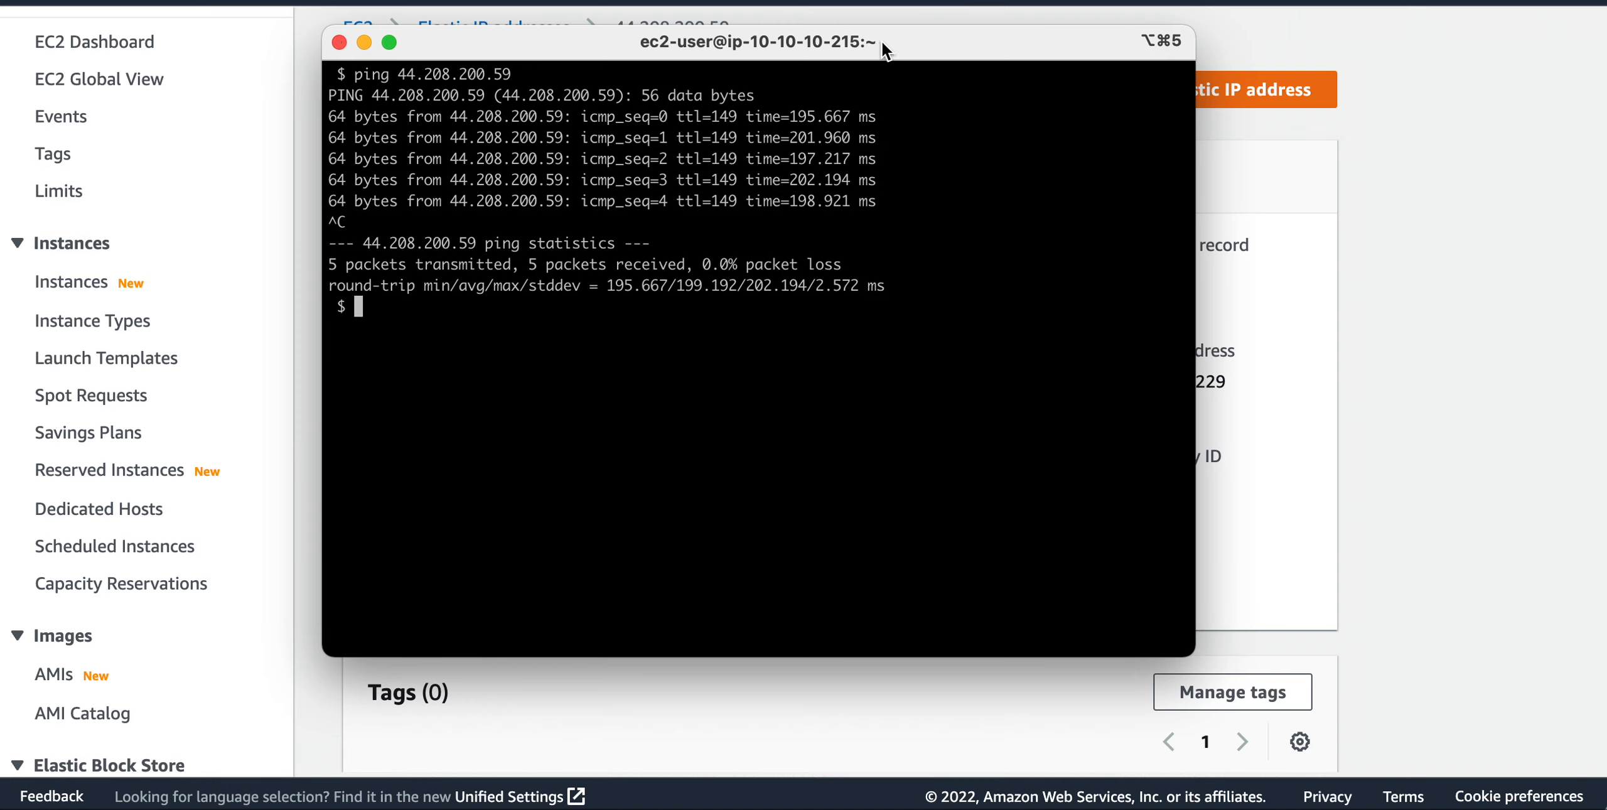
Connect over SSH as ec2-user to 44.208.200.59 with the key file fc_key_12sept2022.pem, accepting the host's key.
{"action": "type", "text": "ssh -i f"}
{"action": "key", "text": "Tab"}
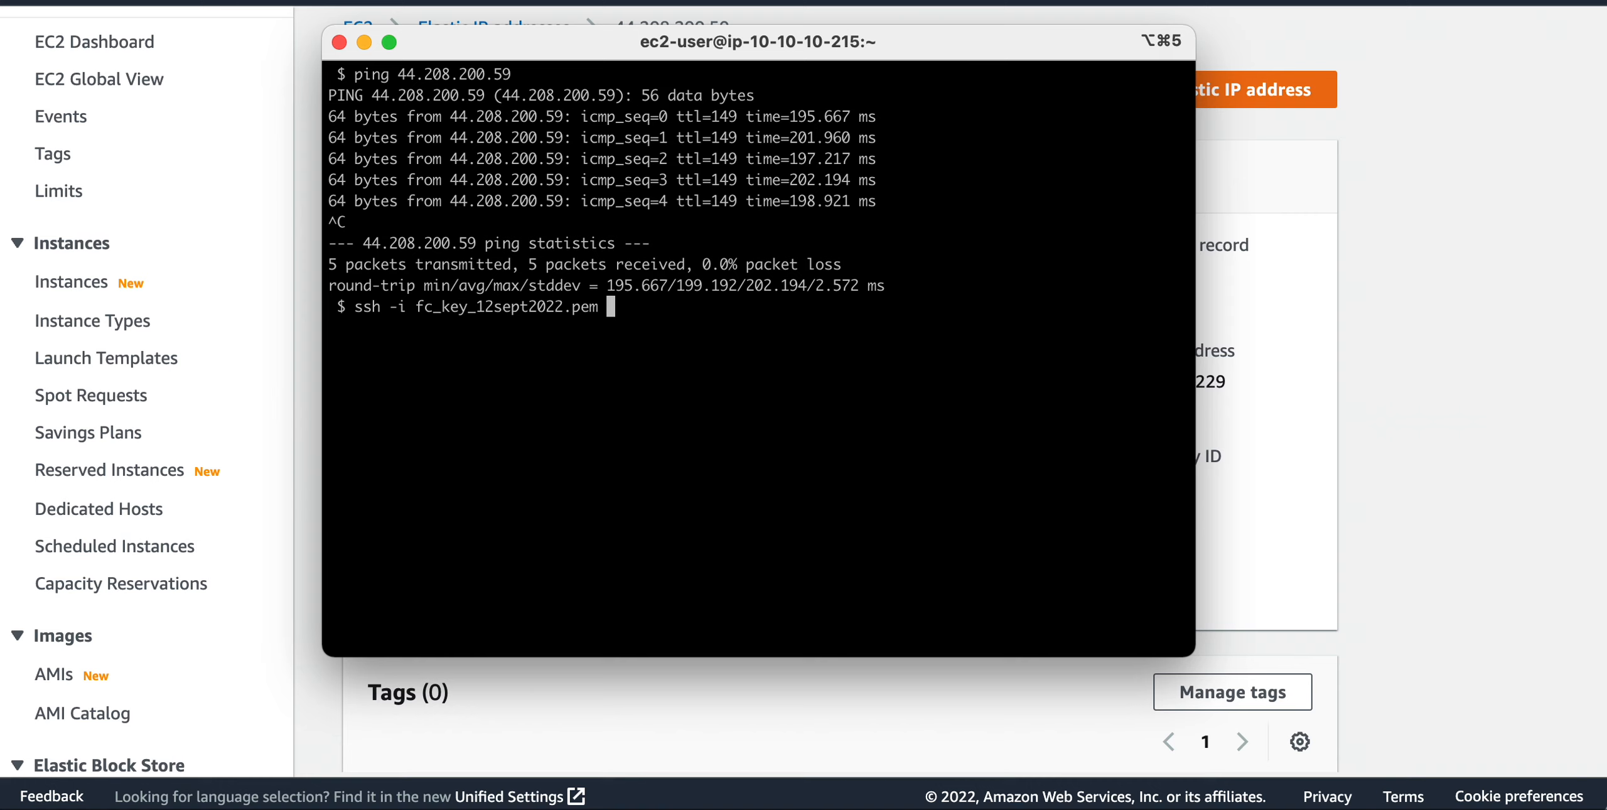
{"action": "type", "text": "ec2-user@"}
{"action": "double_click", "coordinate": [422, 74]}
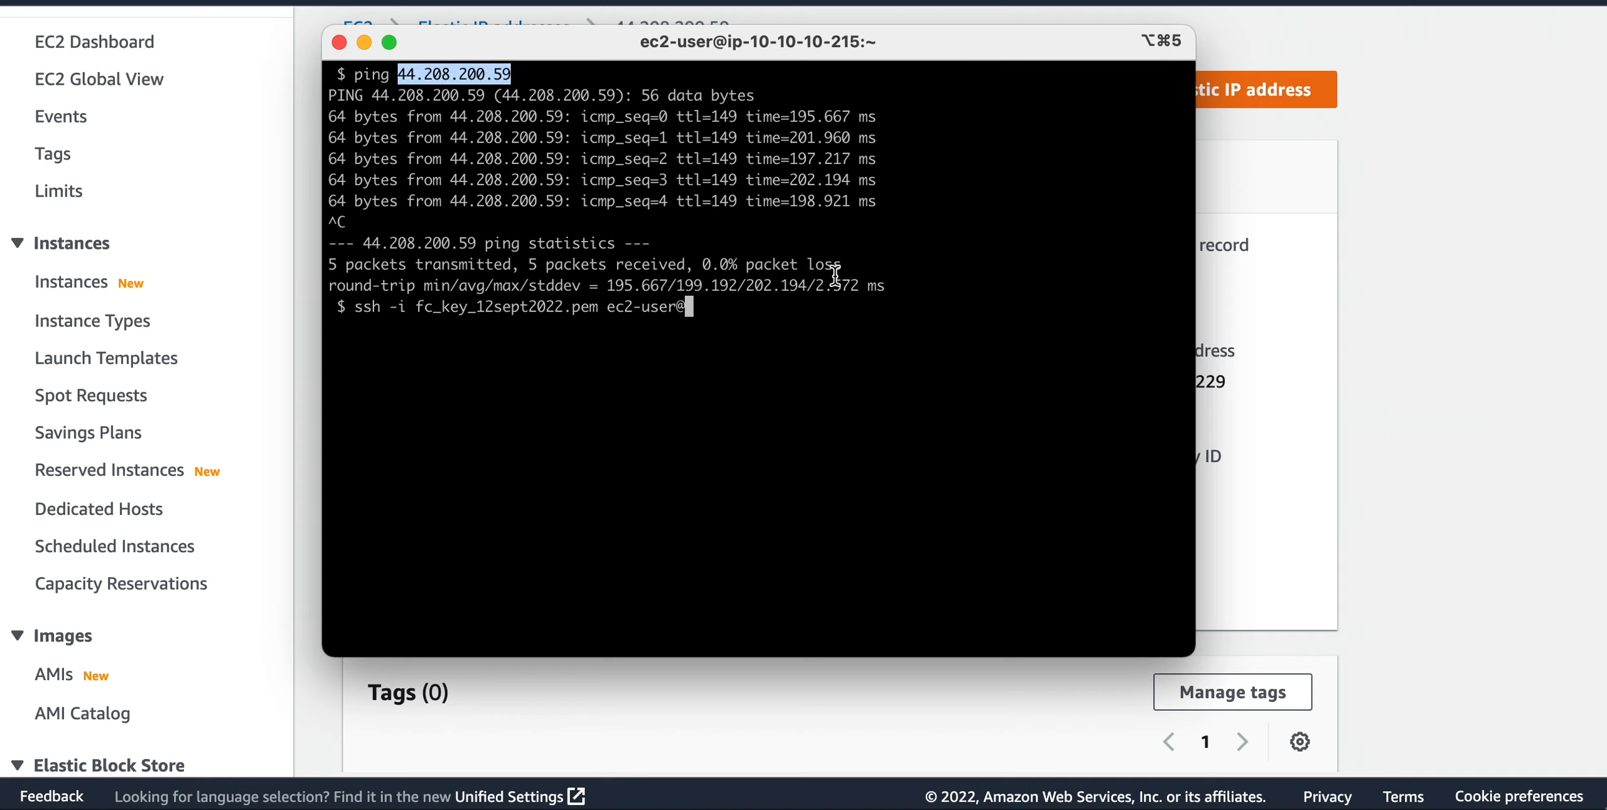
{"action": "key", "text": "super+v"}
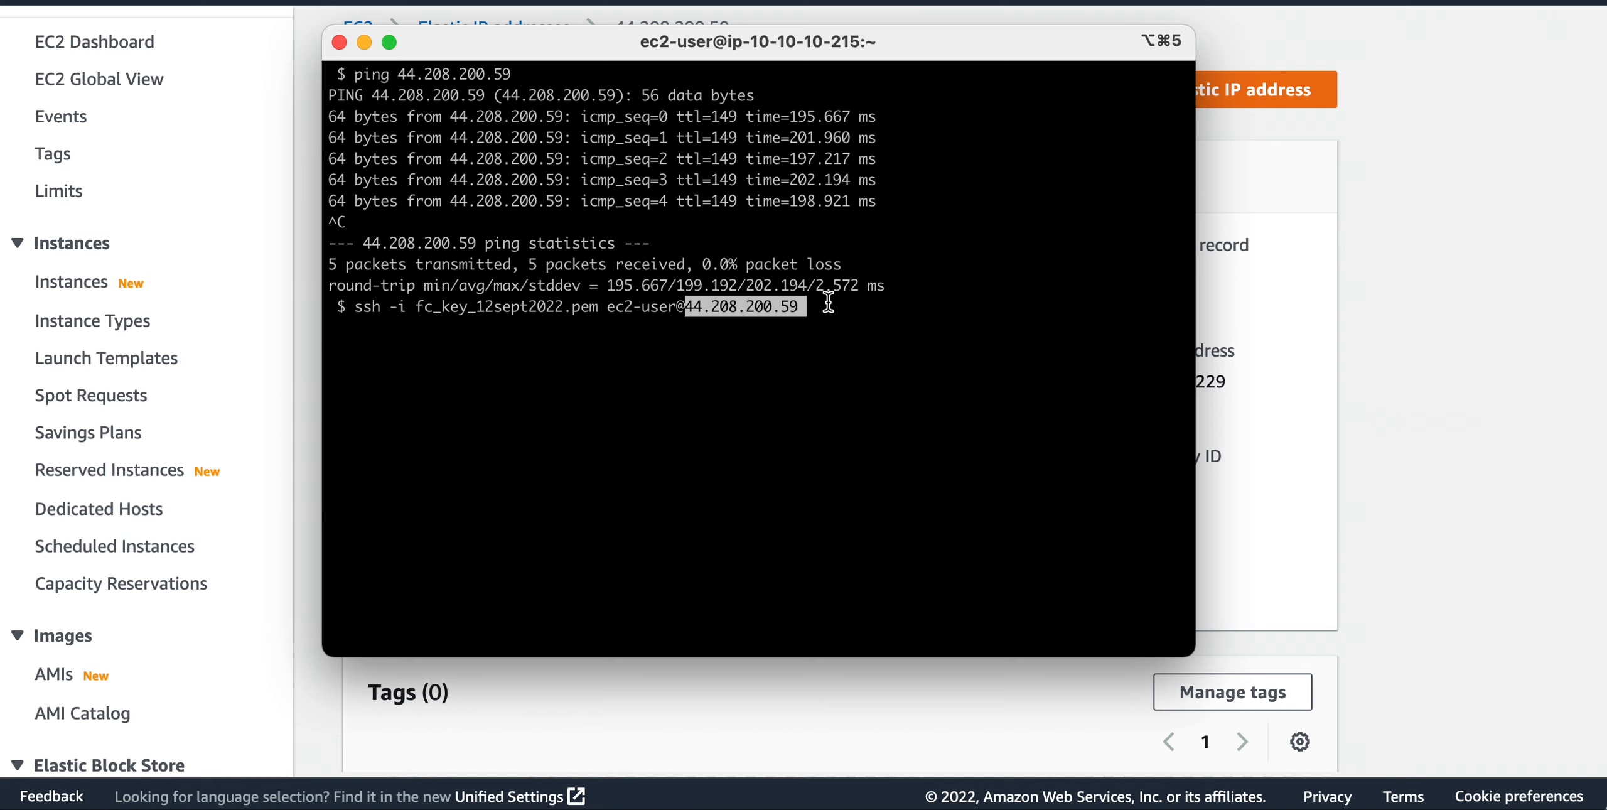
{"action": "key", "text": "Return"}
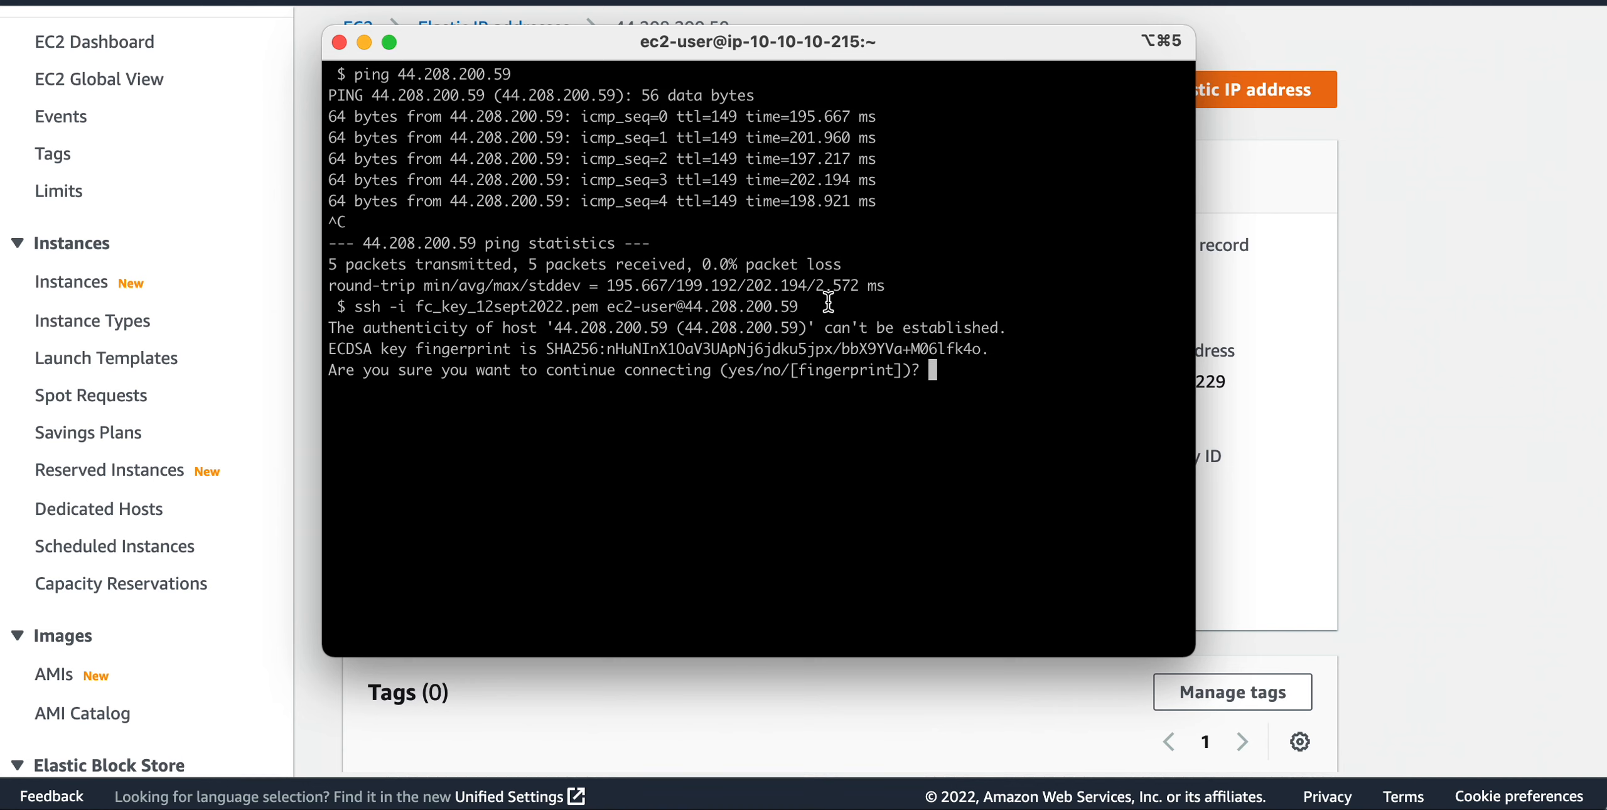
{"action": "type", "text": "yes"}
{"action": "key", "text": "Return"}
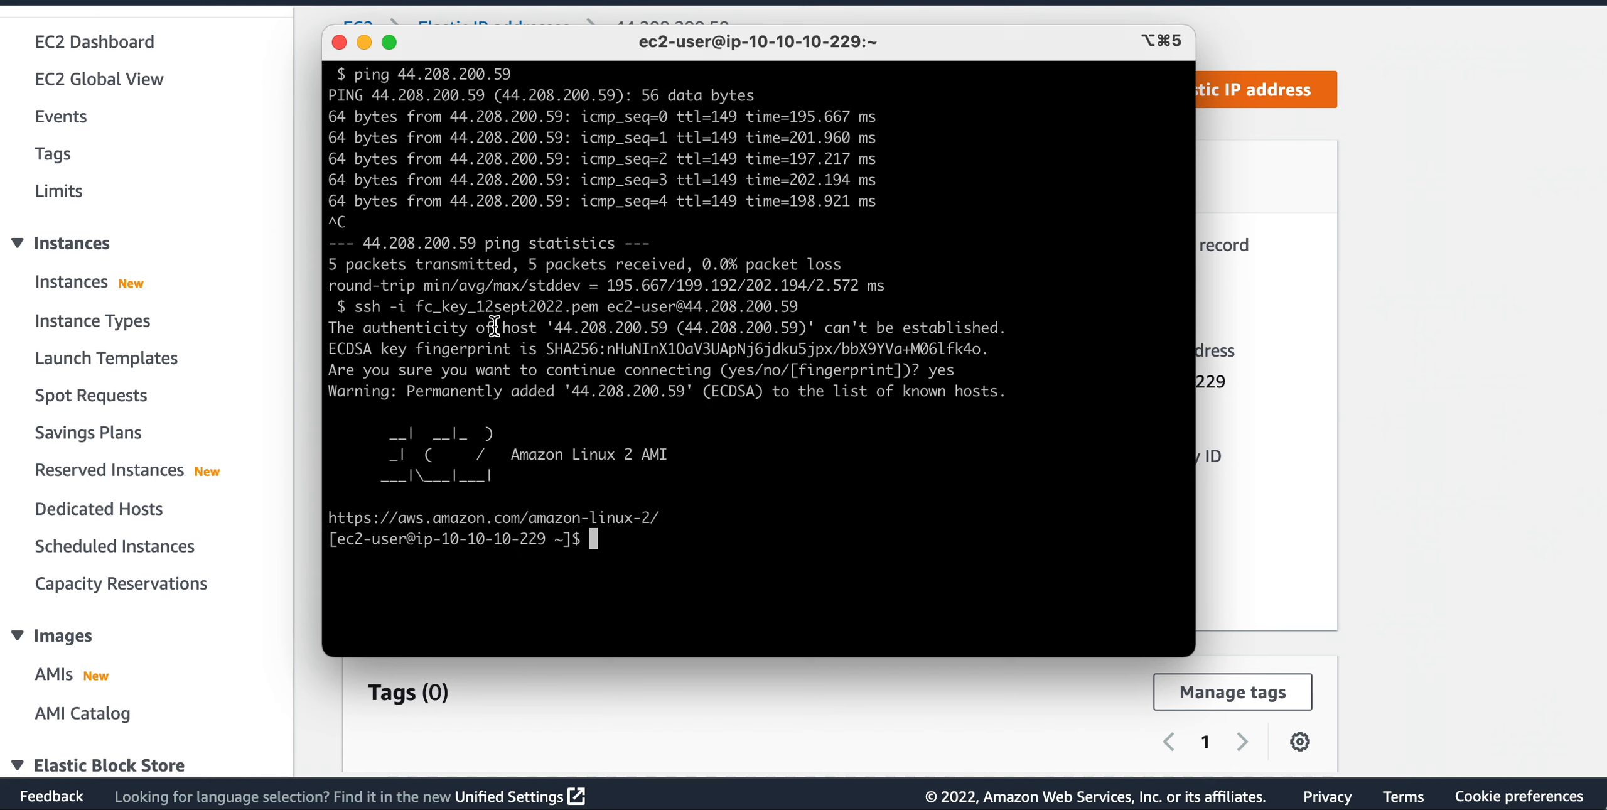
{"action": "left_click_drag", "start_coordinate": [357, 305], "coordinate": [399, 304]}
{"action": "left_click_drag", "start_coordinate": [571, 307], "coordinate": [796, 311]}
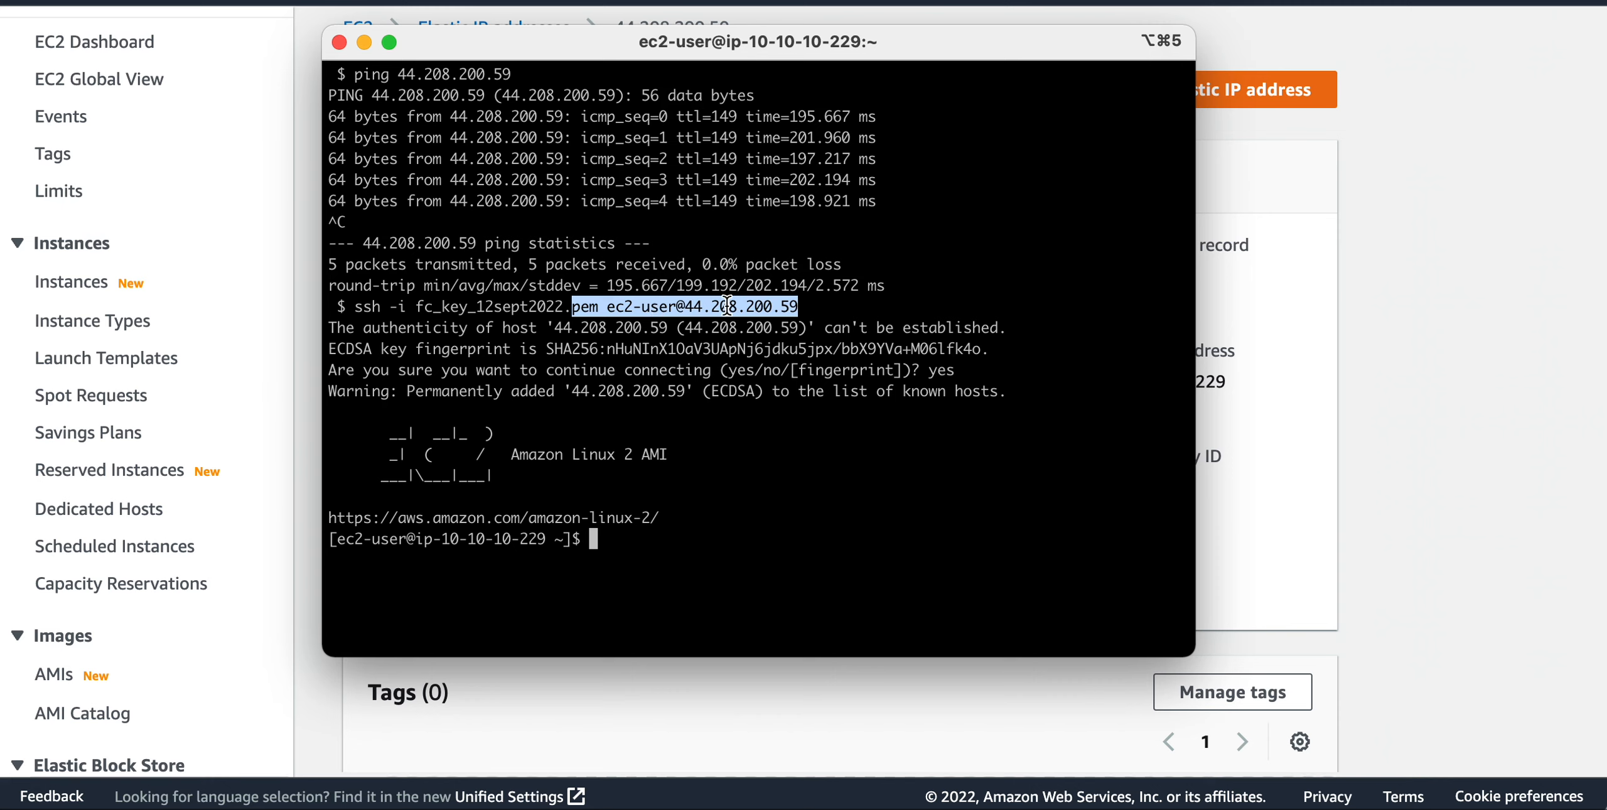
{"action": "left_click", "coordinate": [604, 544]}
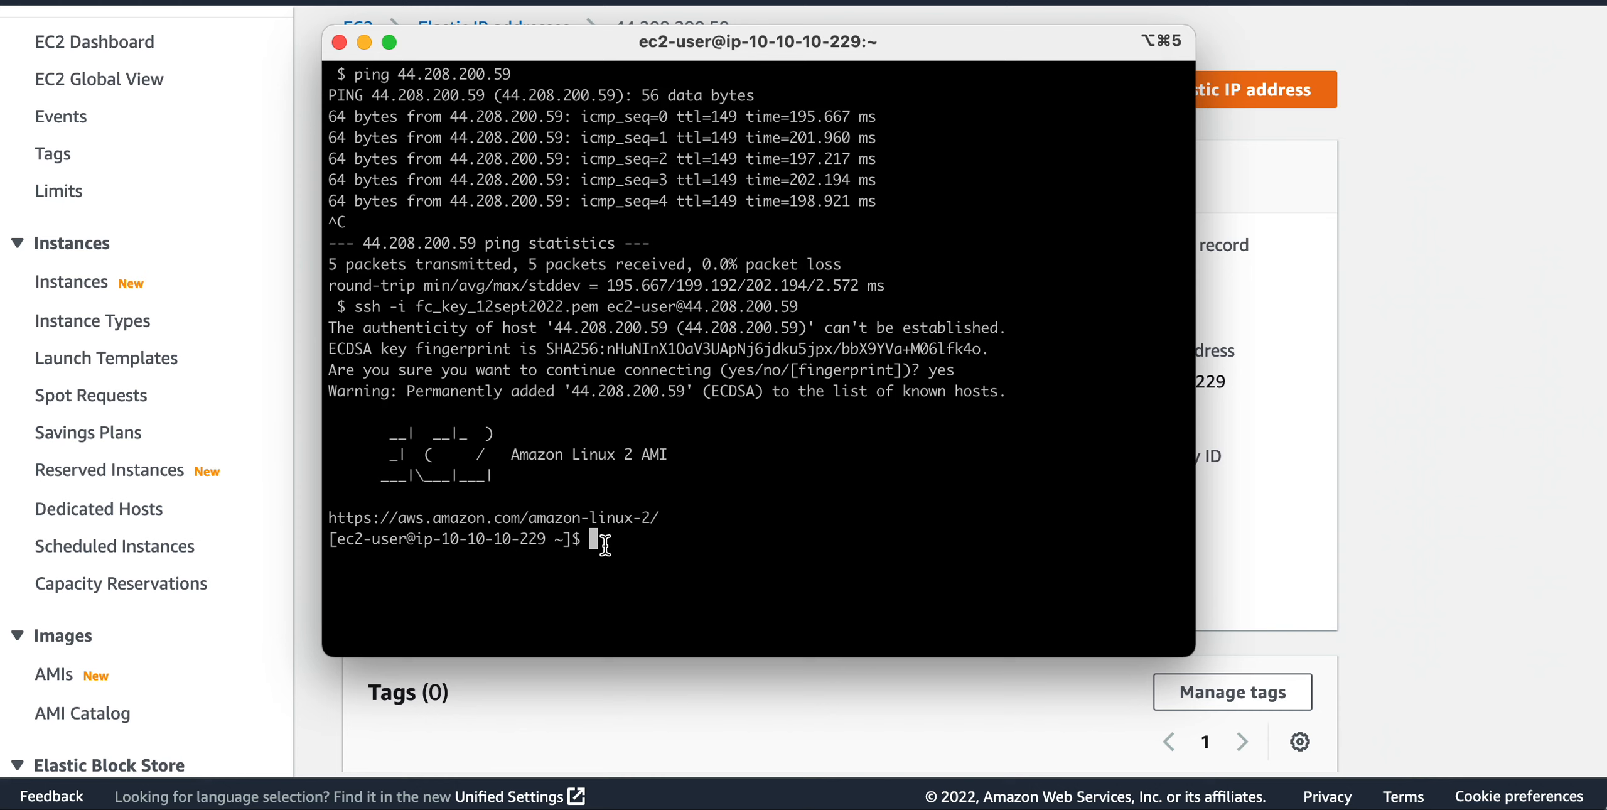